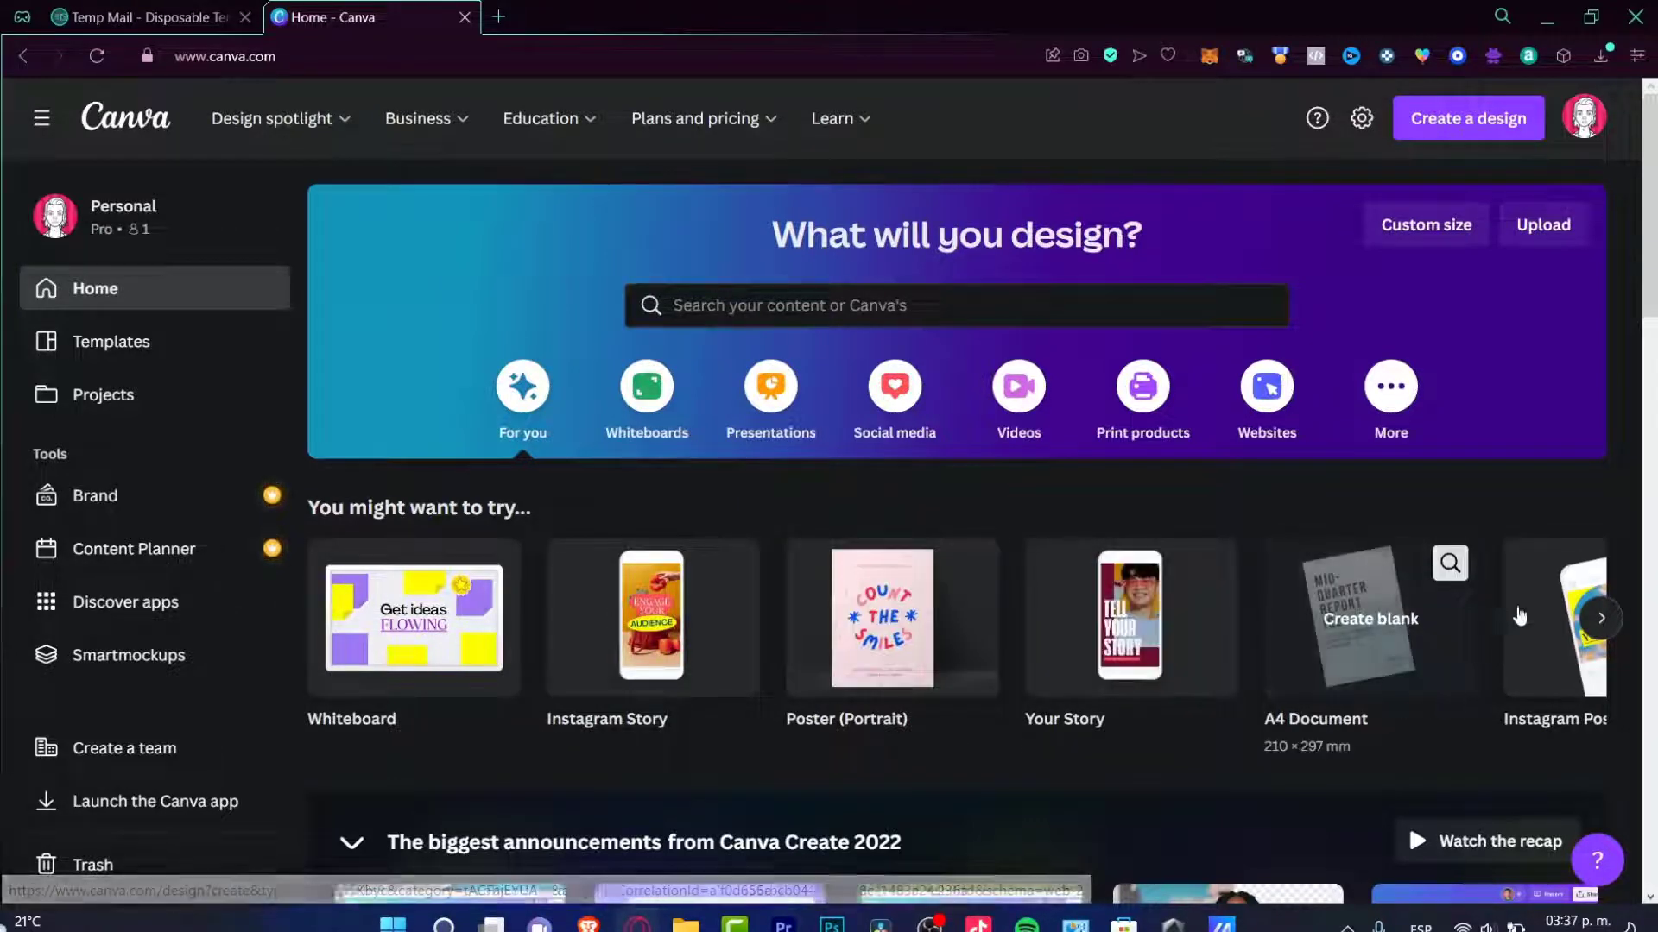
left_click(1601, 618)
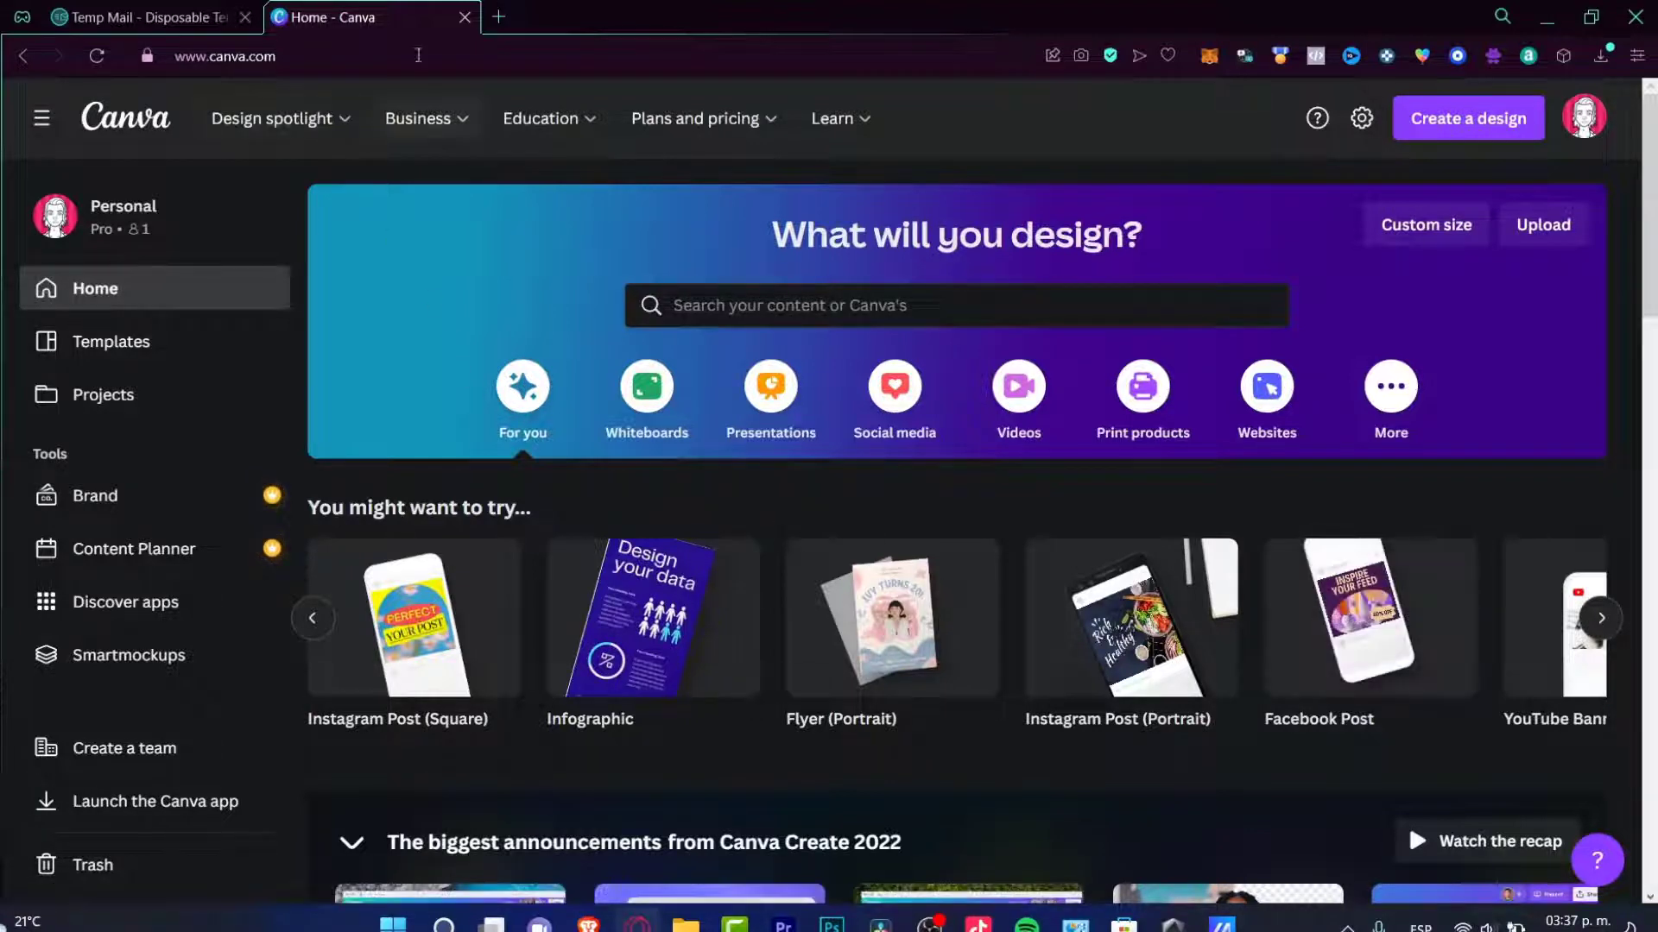
Search Google for "mockup" in a new browser tab and show the image results
left_click(499, 19)
type("mockup")
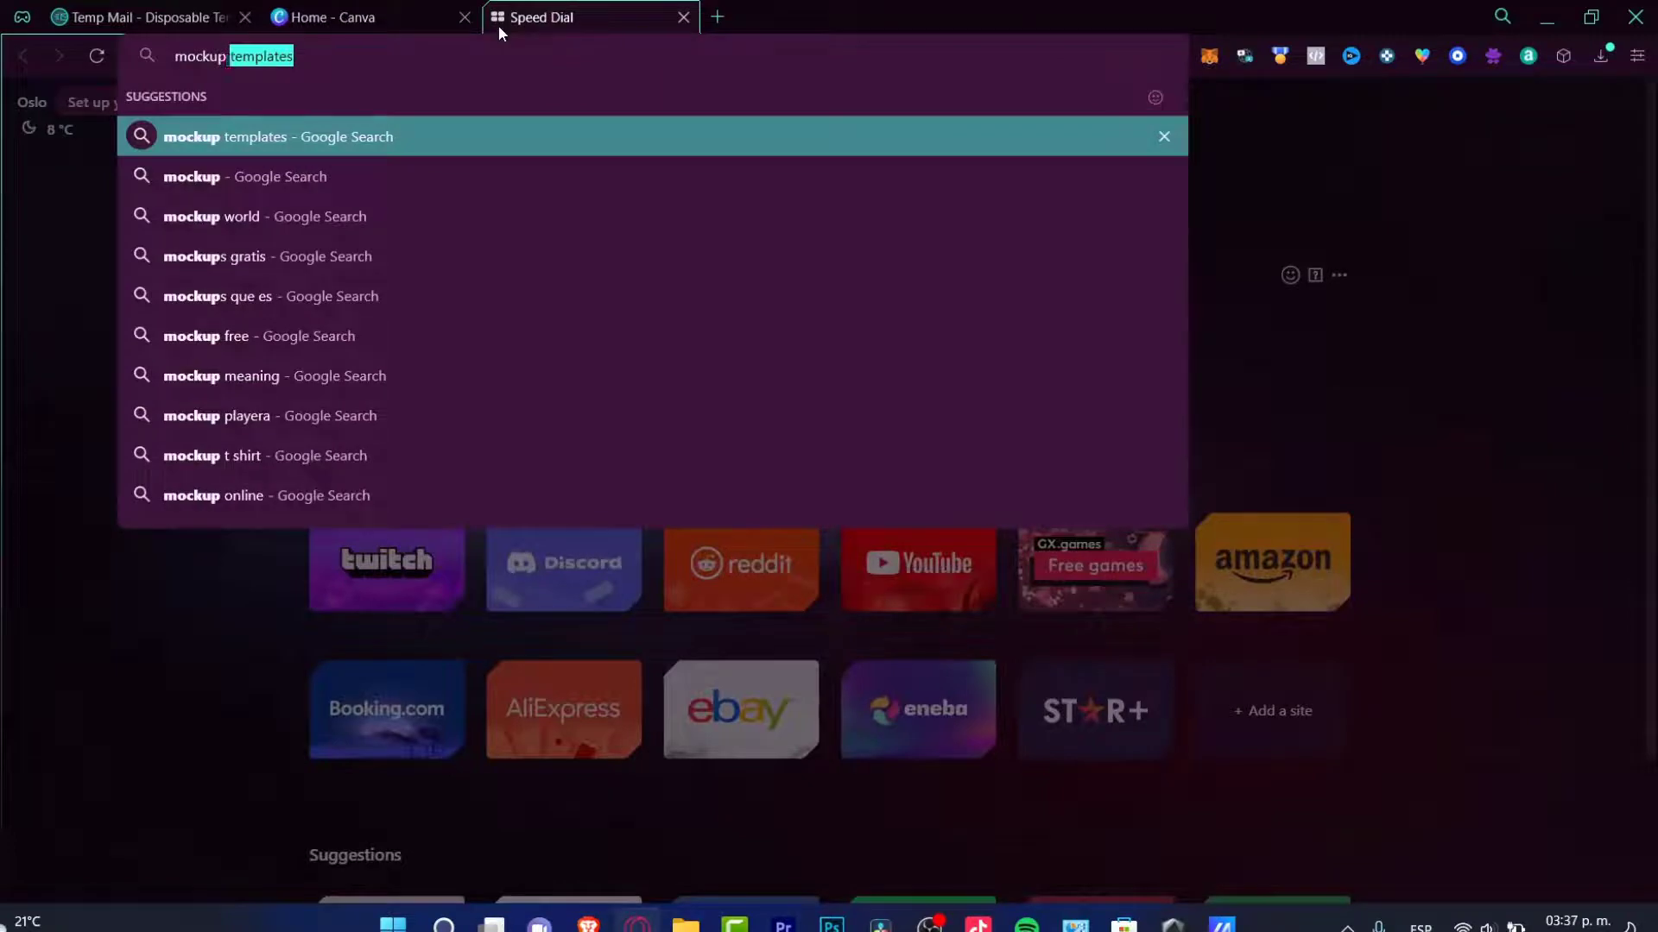
key("BackSpace")
key("Return")
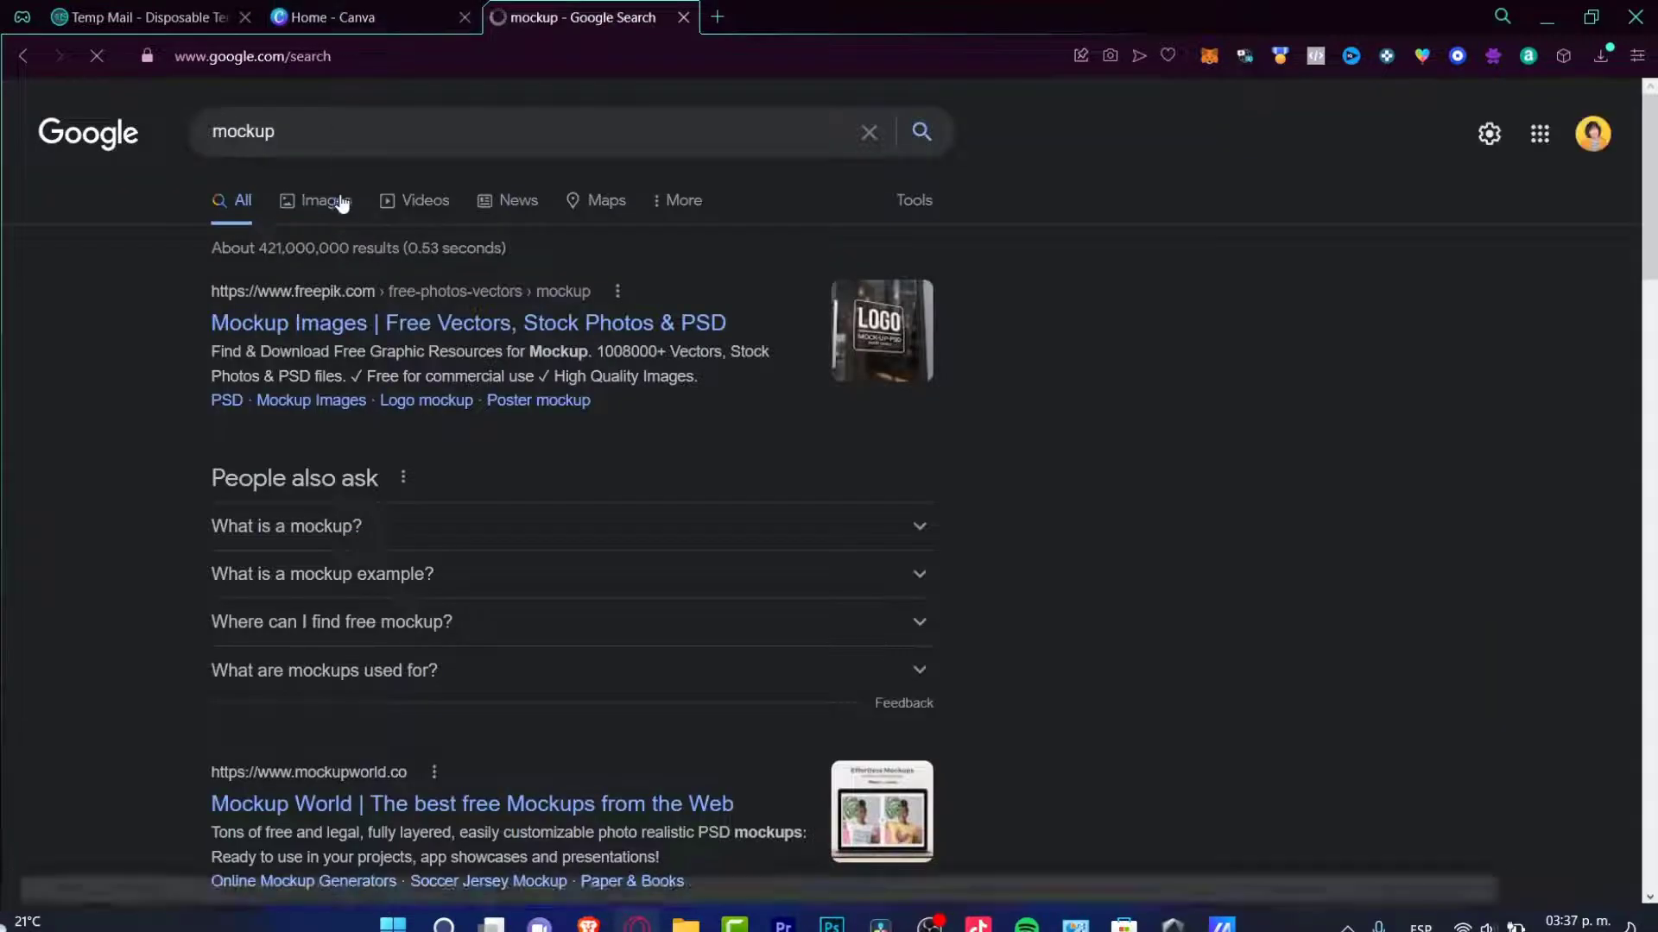
left_click(333, 199)
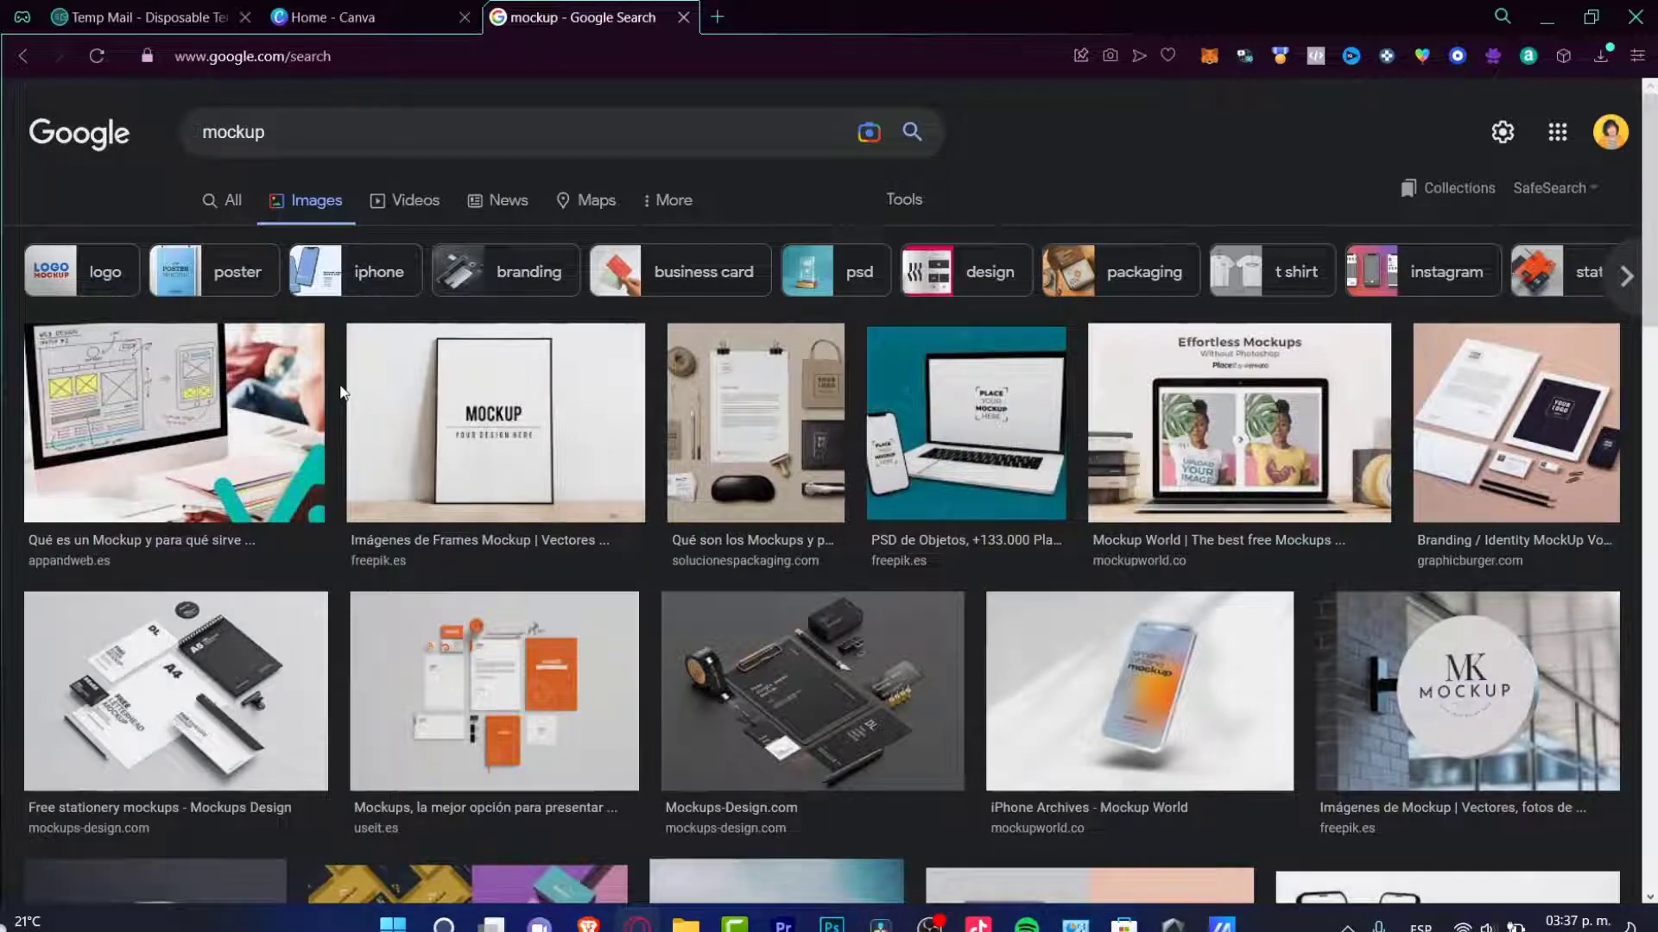
Preview the round MK sign mockup and the Branding / Identity MockUp Vol.8 image in the results
left_click(1381, 653)
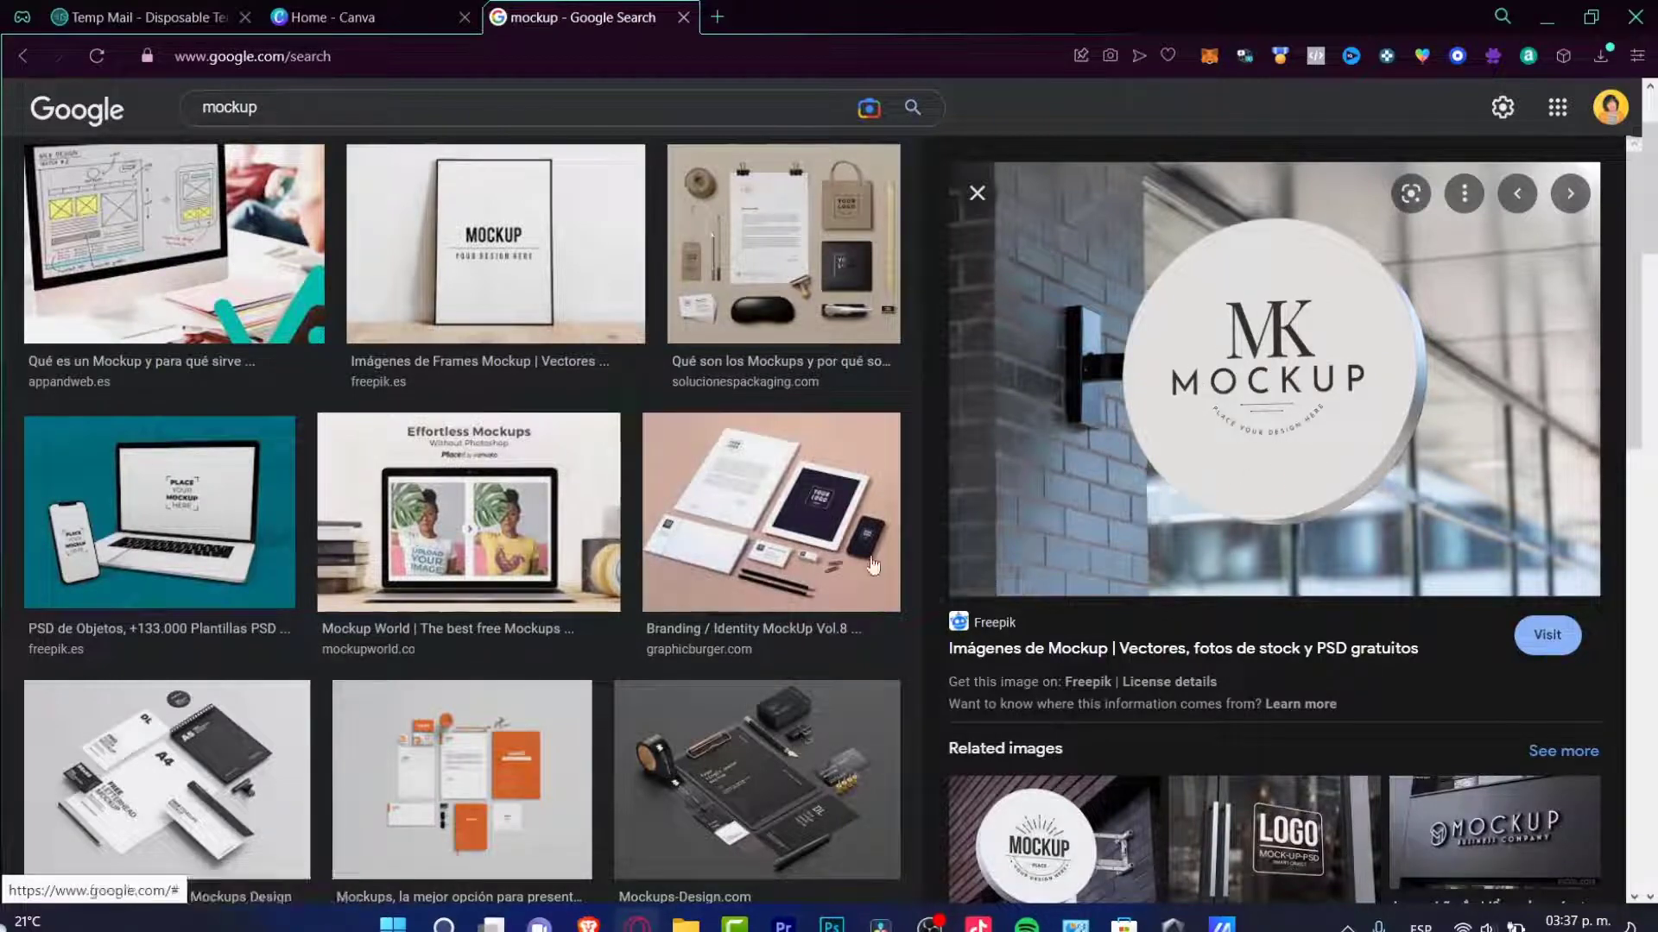
left_click(771, 512)
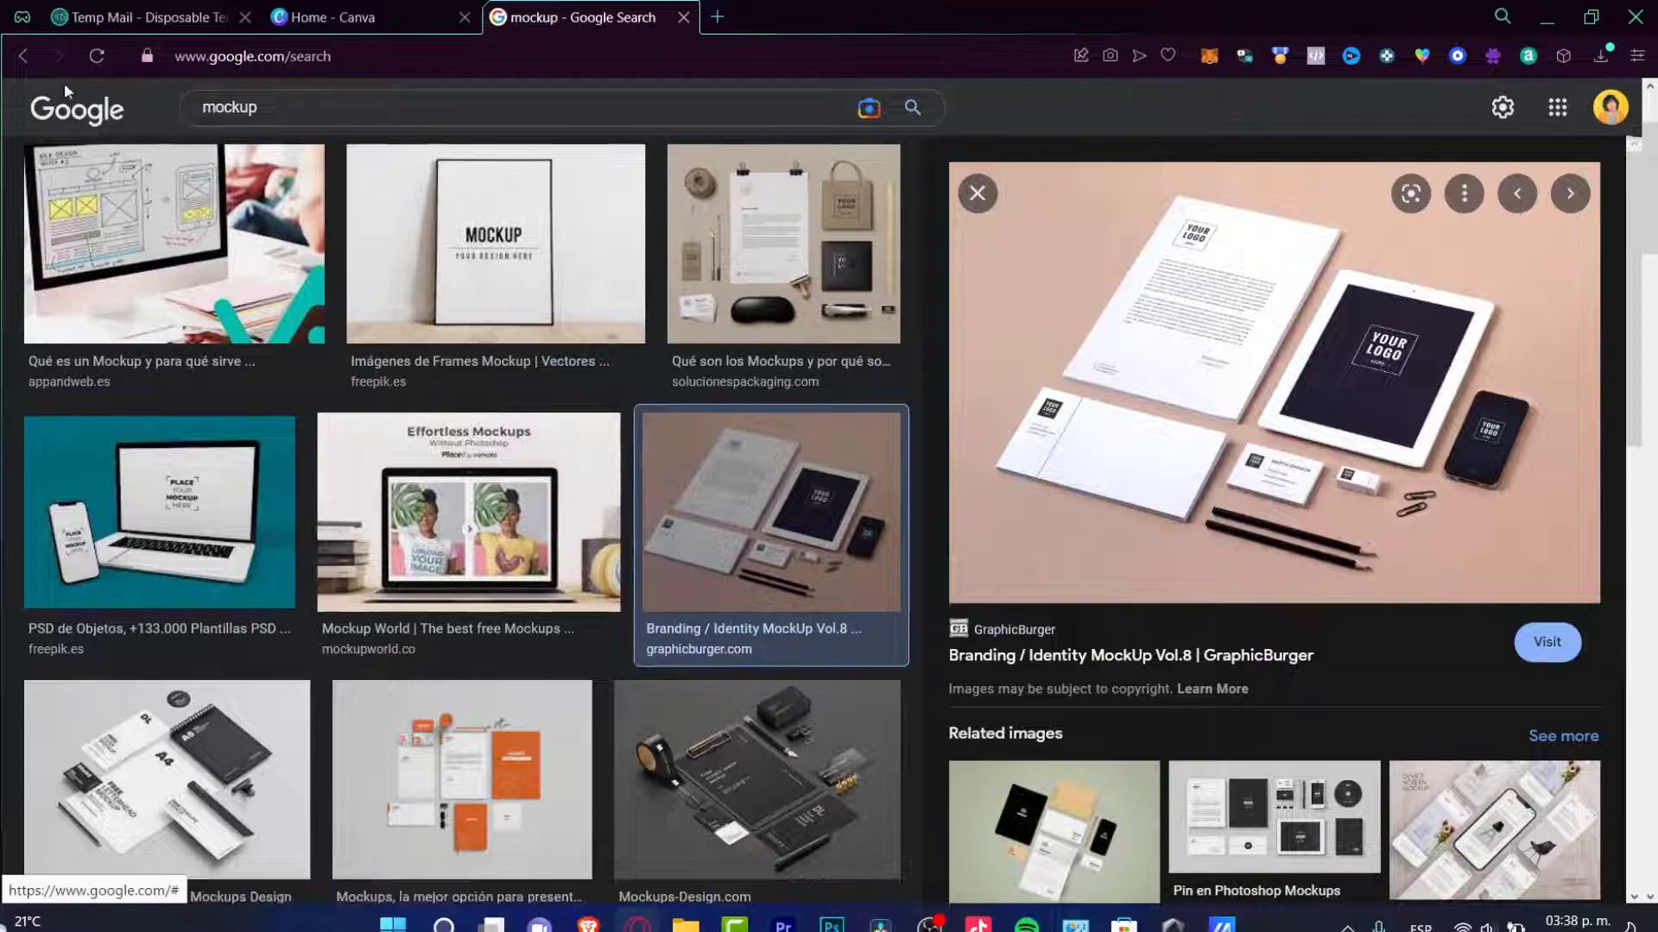
left_click(28, 63)
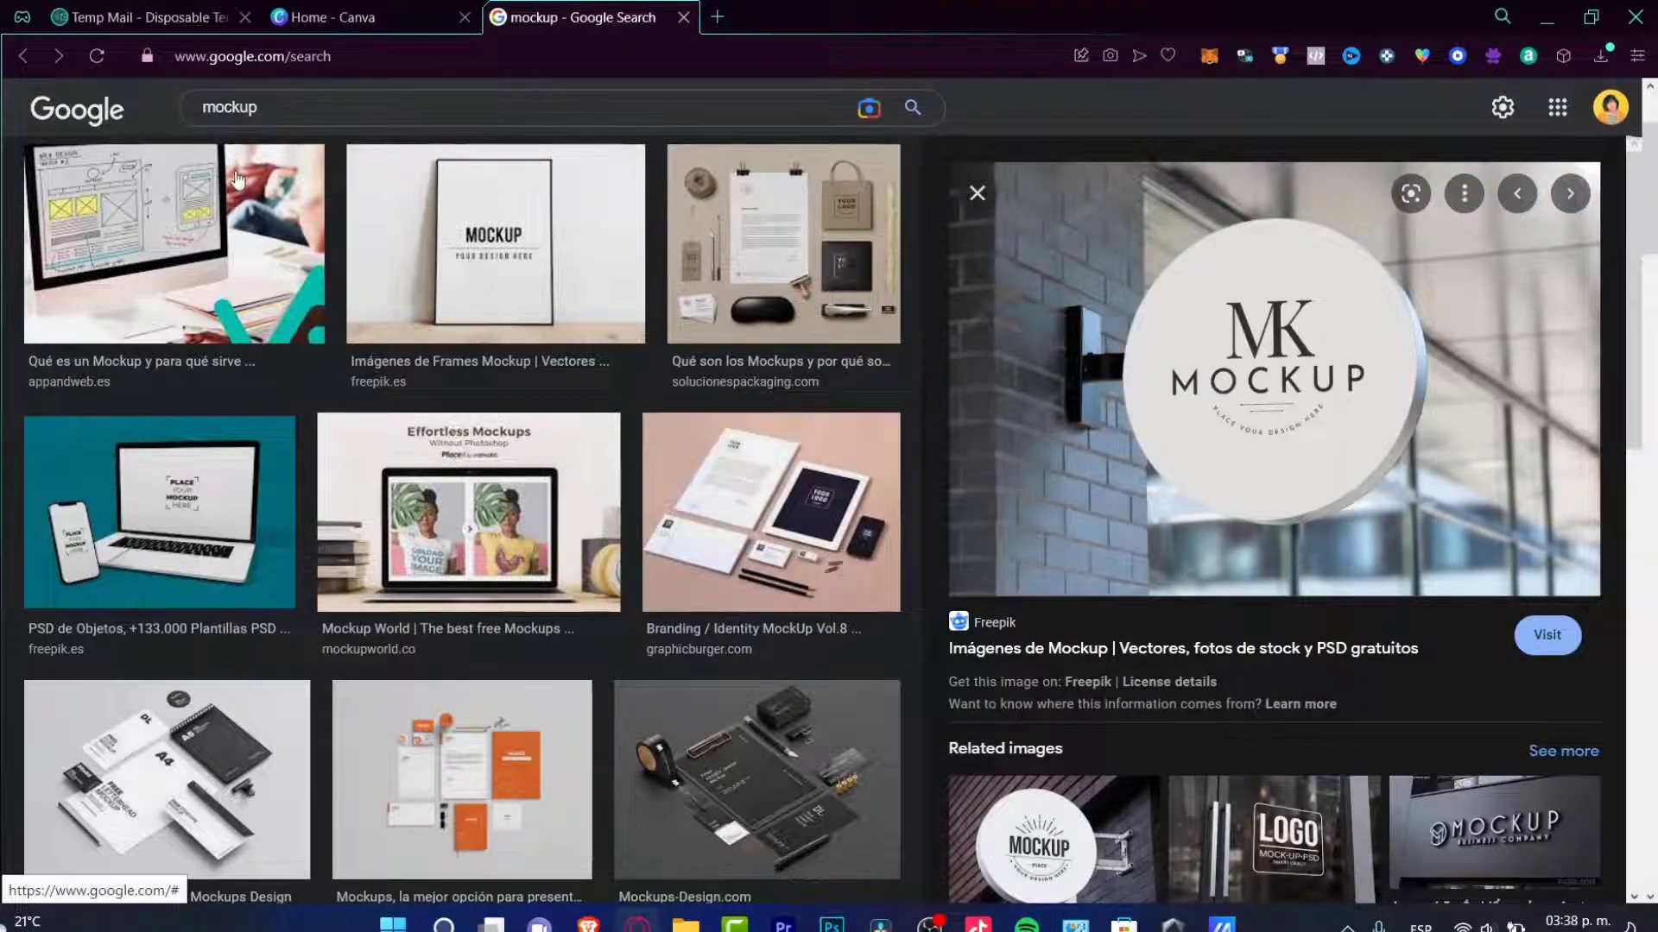
scroll(241, 200, "up", 2)
Return to all search results, open Freepik's Mockup Images page and open the black tshirt, tote bag and mug mockup pack
left_click(230, 206)
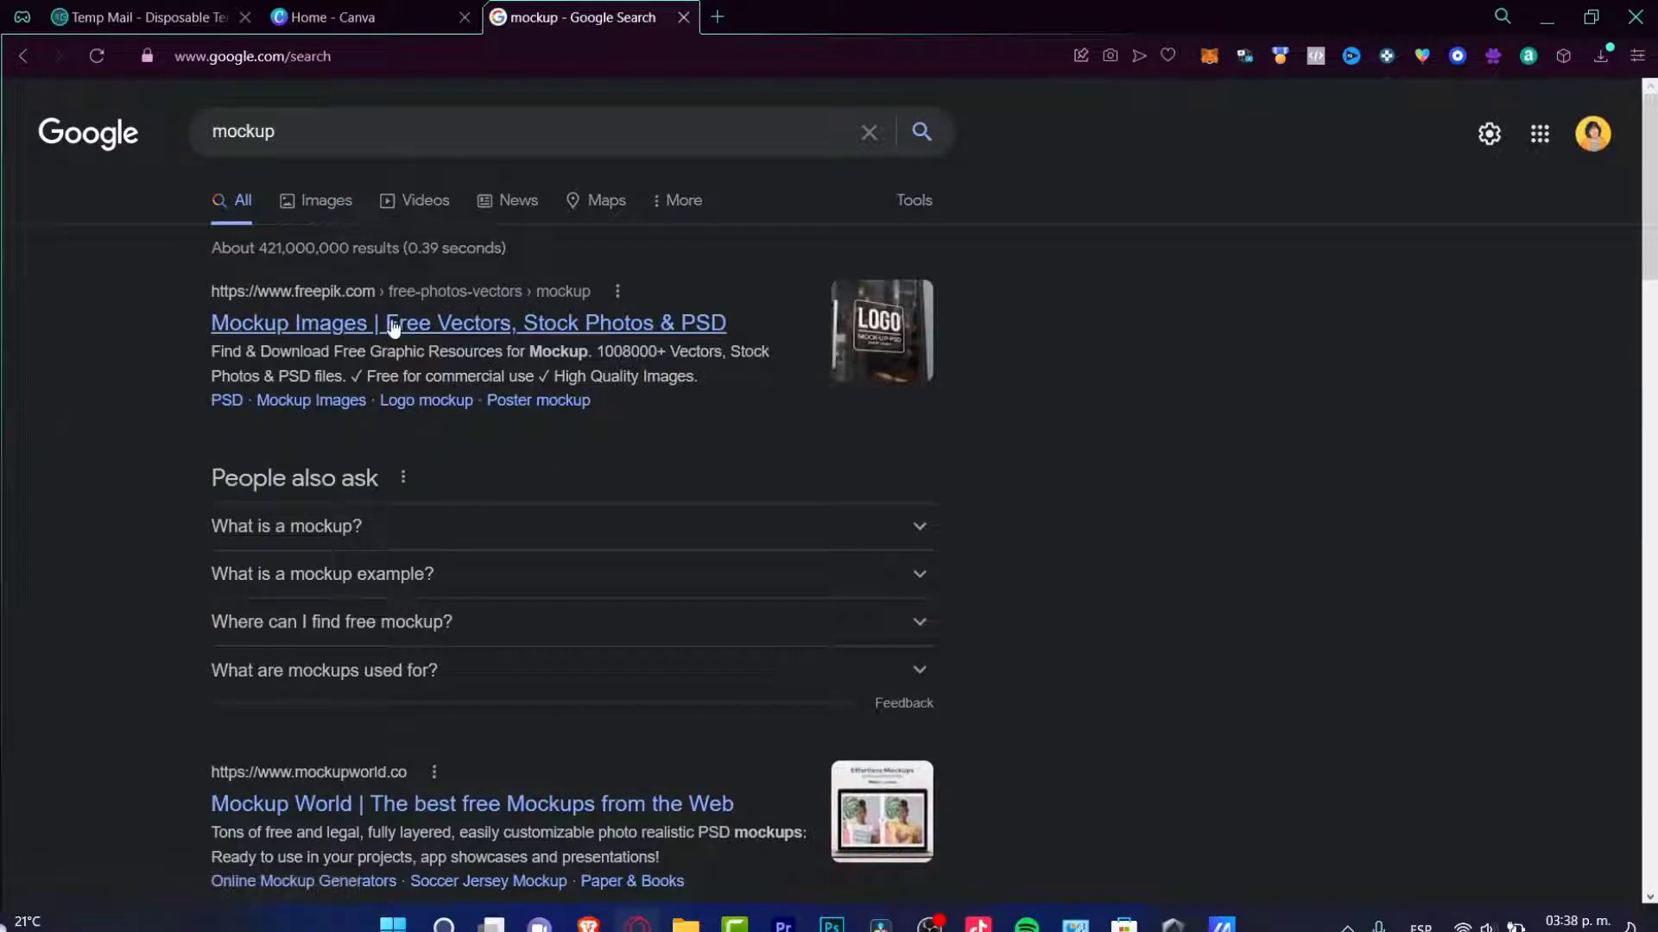
left_click(298, 326)
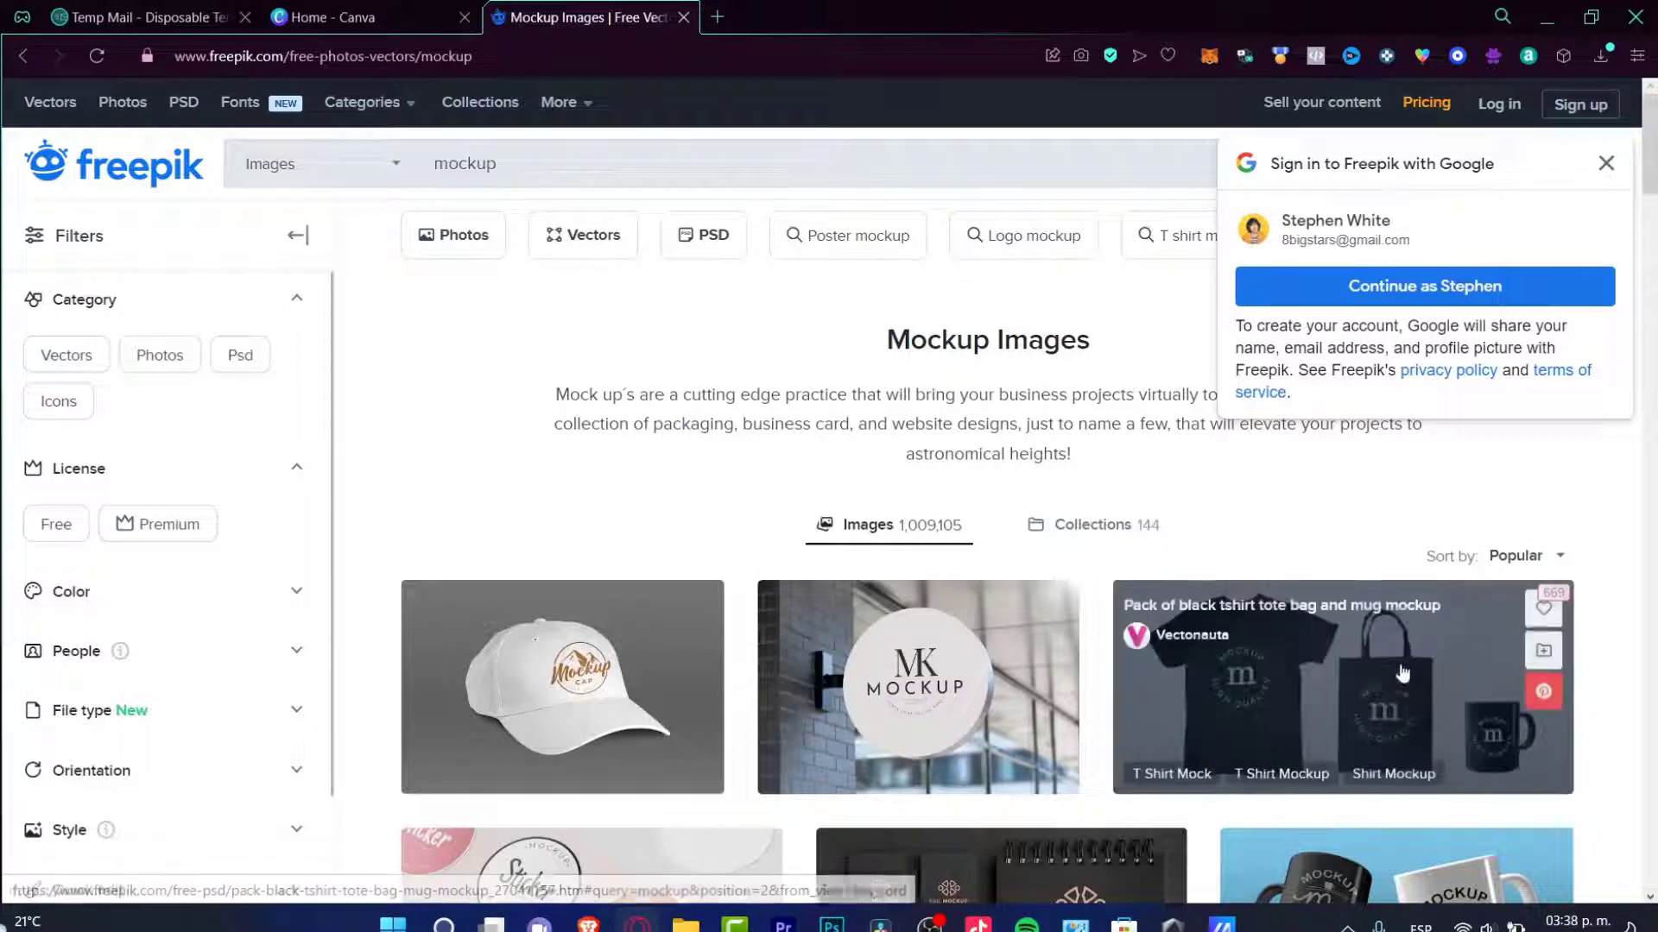
left_click(1332, 691)
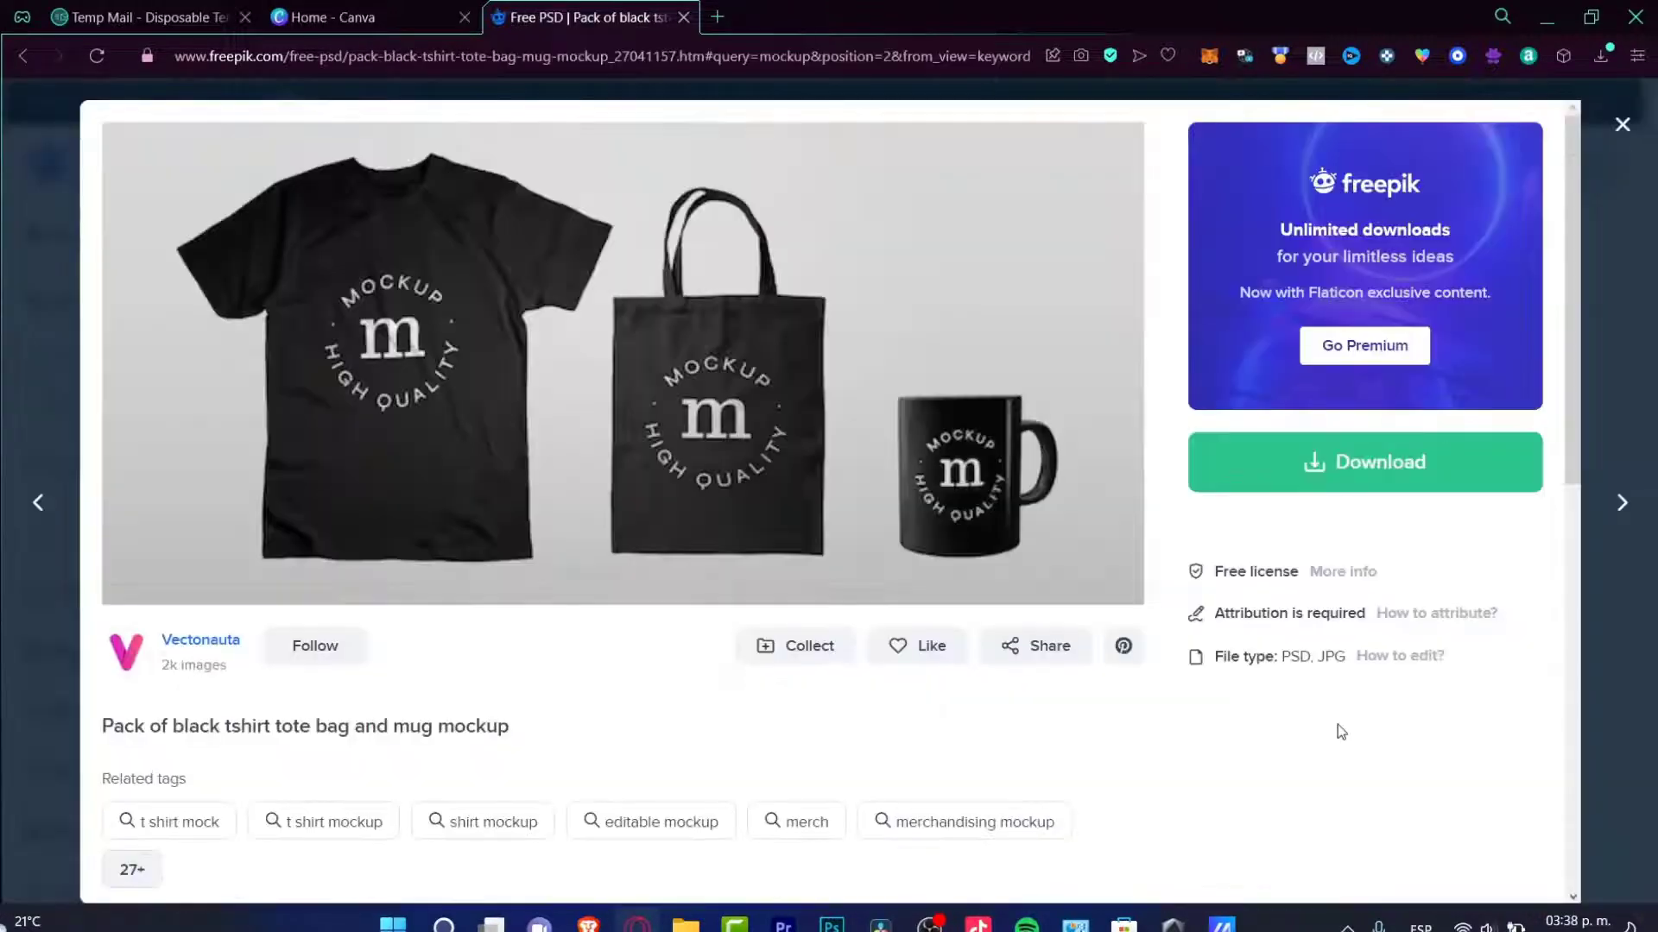
Download the tshirt, tote bag and mug mockup pack as a free JPG and view the downloaded image
left_click(1308, 473)
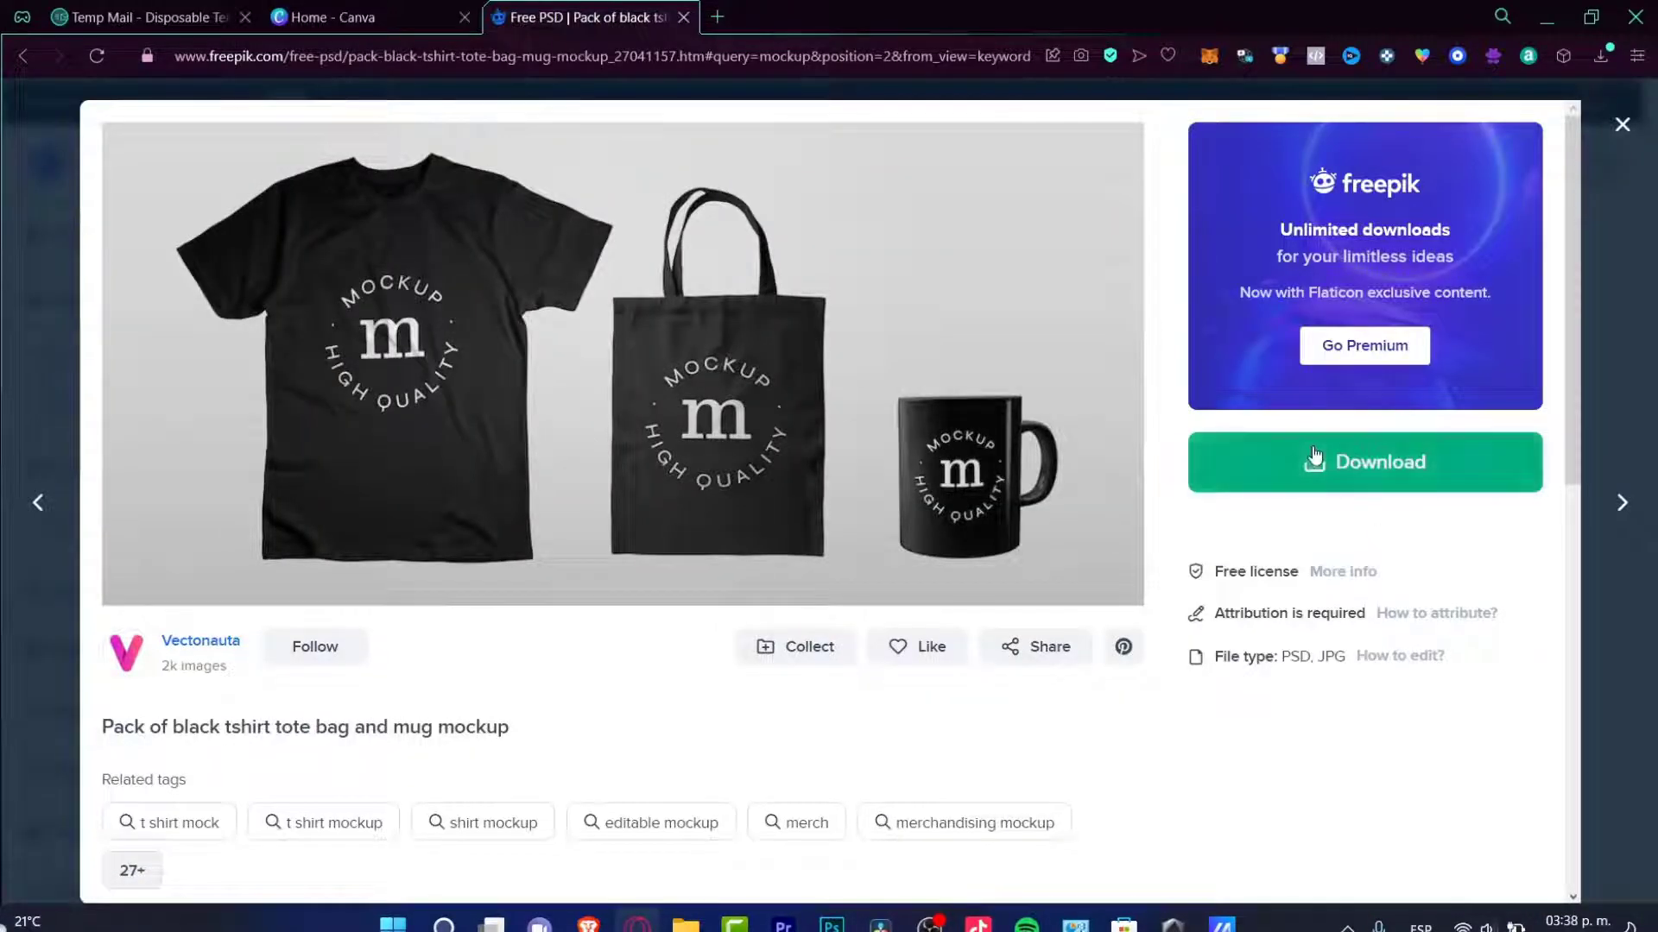
left_click_drag(1336, 684, 1221, 684)
left_click(1503, 751)
scroll(1473, 685, "down", 4)
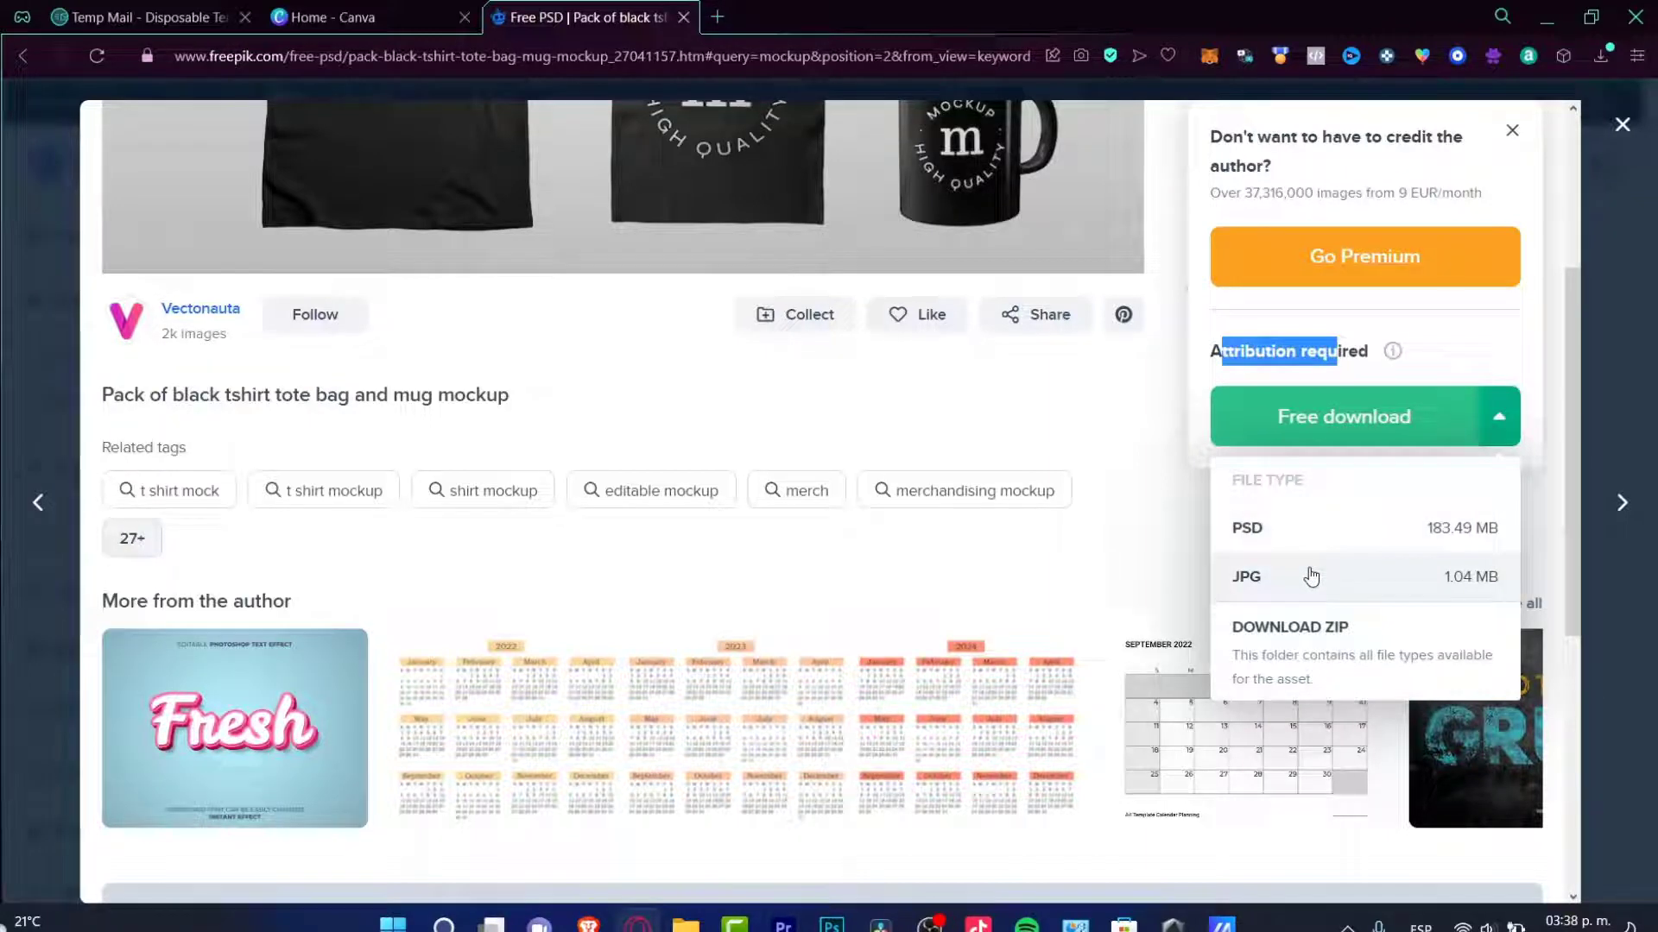
left_click(1246, 576)
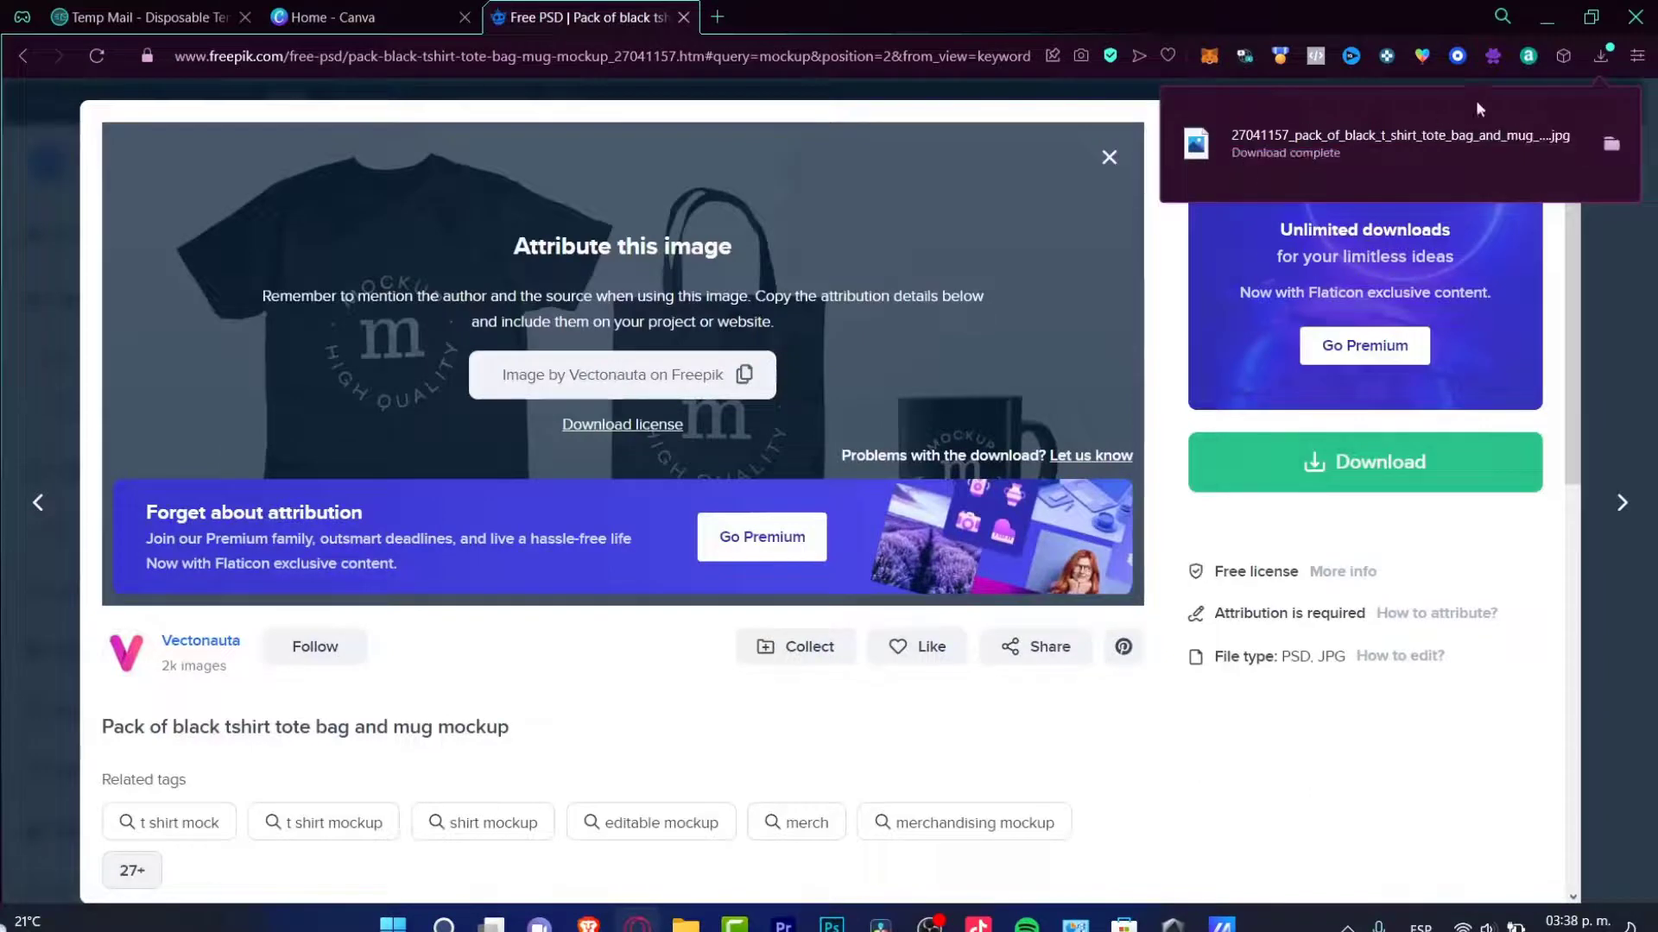
left_click(1440, 153)
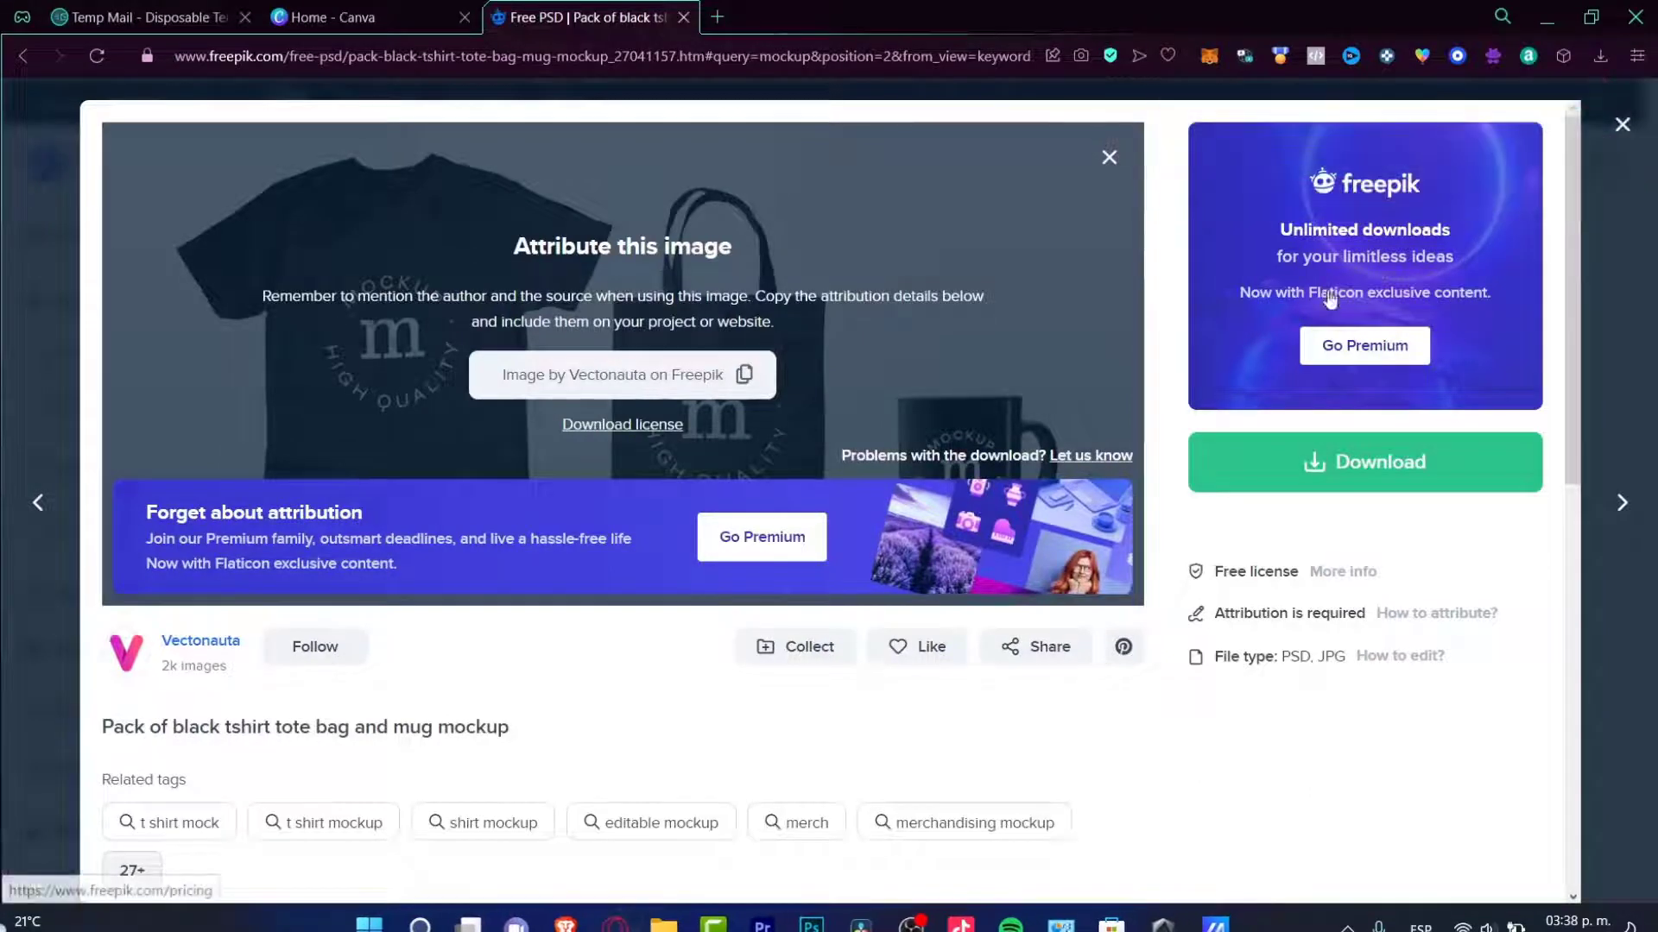
key("Escape")
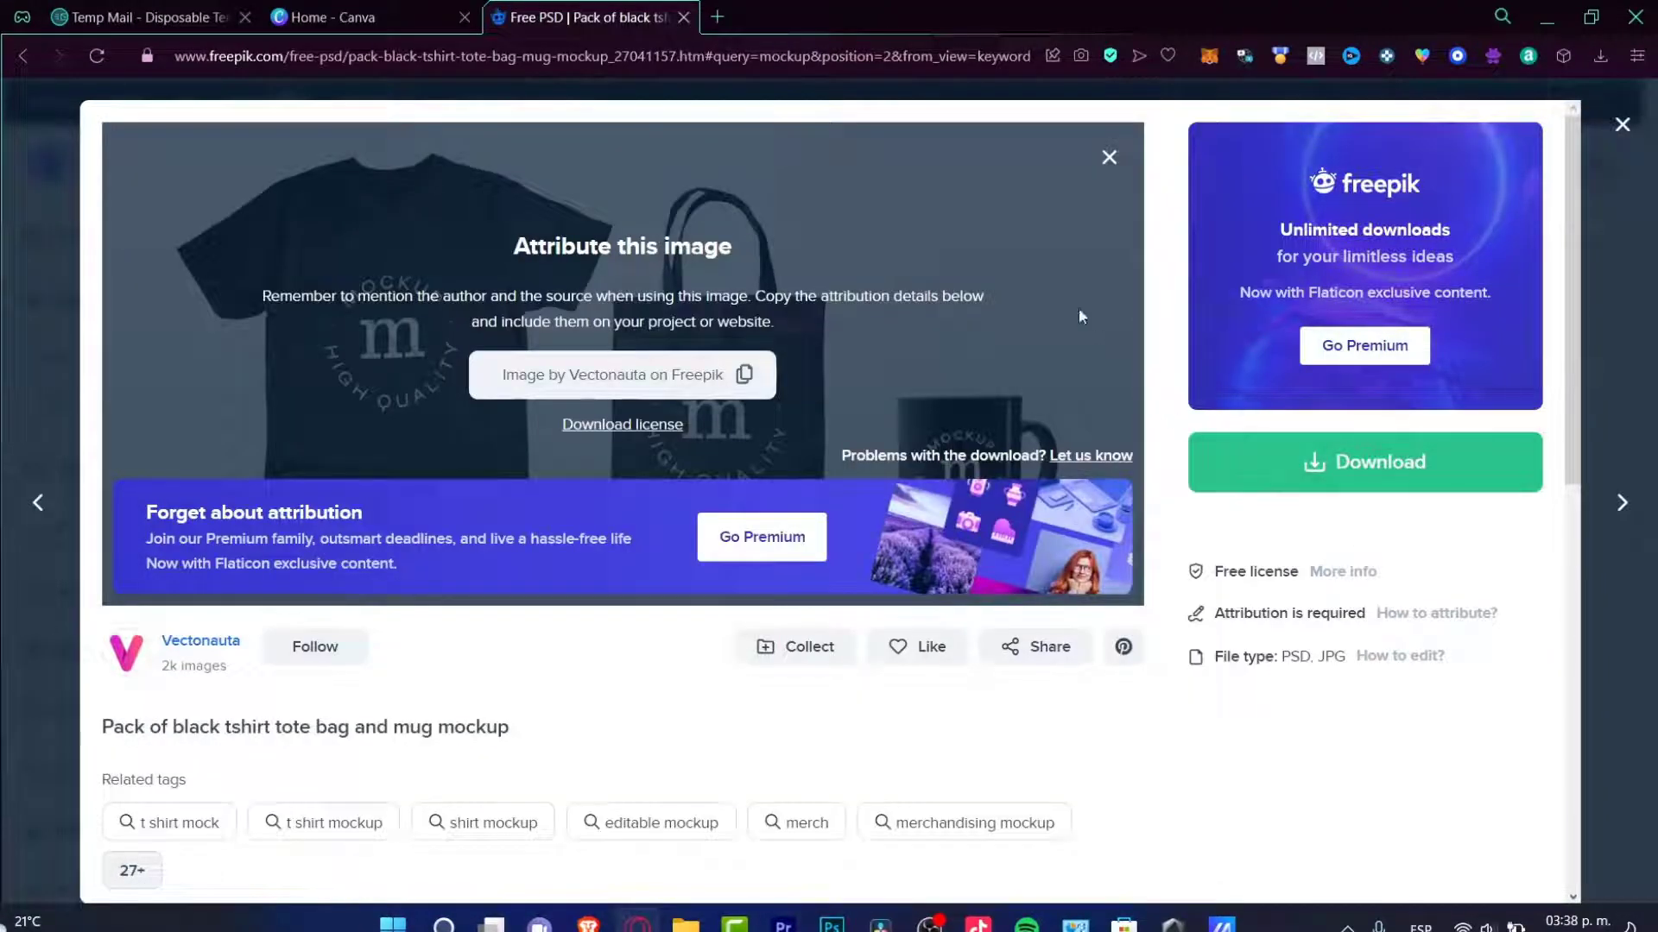
Switch back to Canva and create a new Whiteboard design
left_click(371, 17)
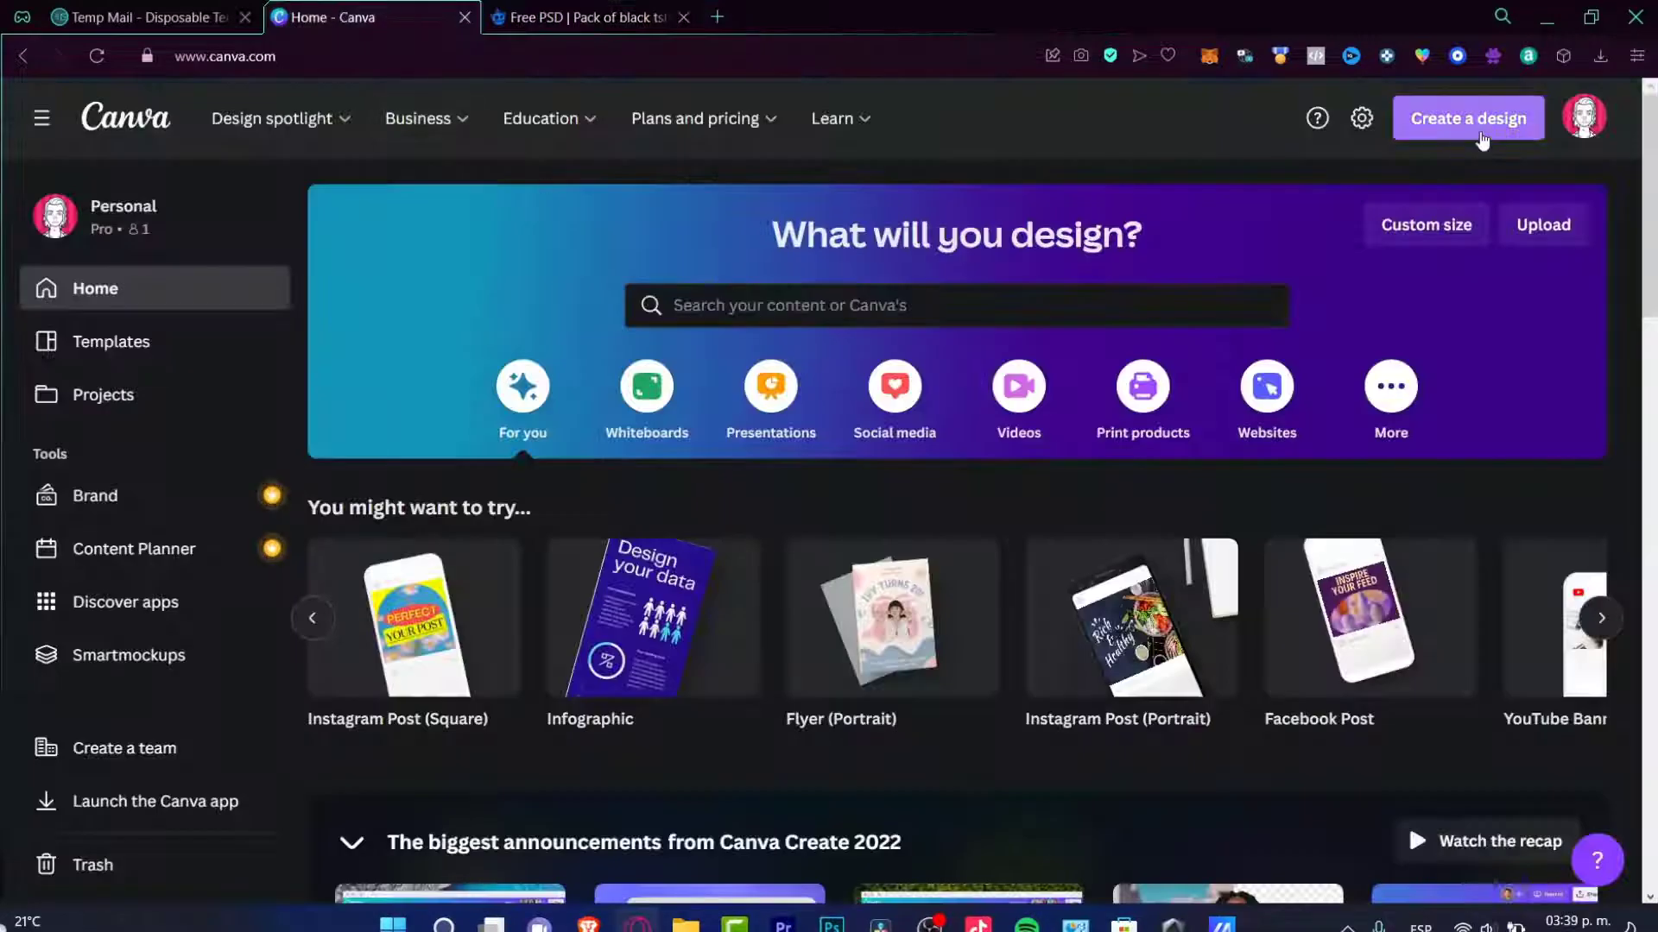
left_click(1467, 121)
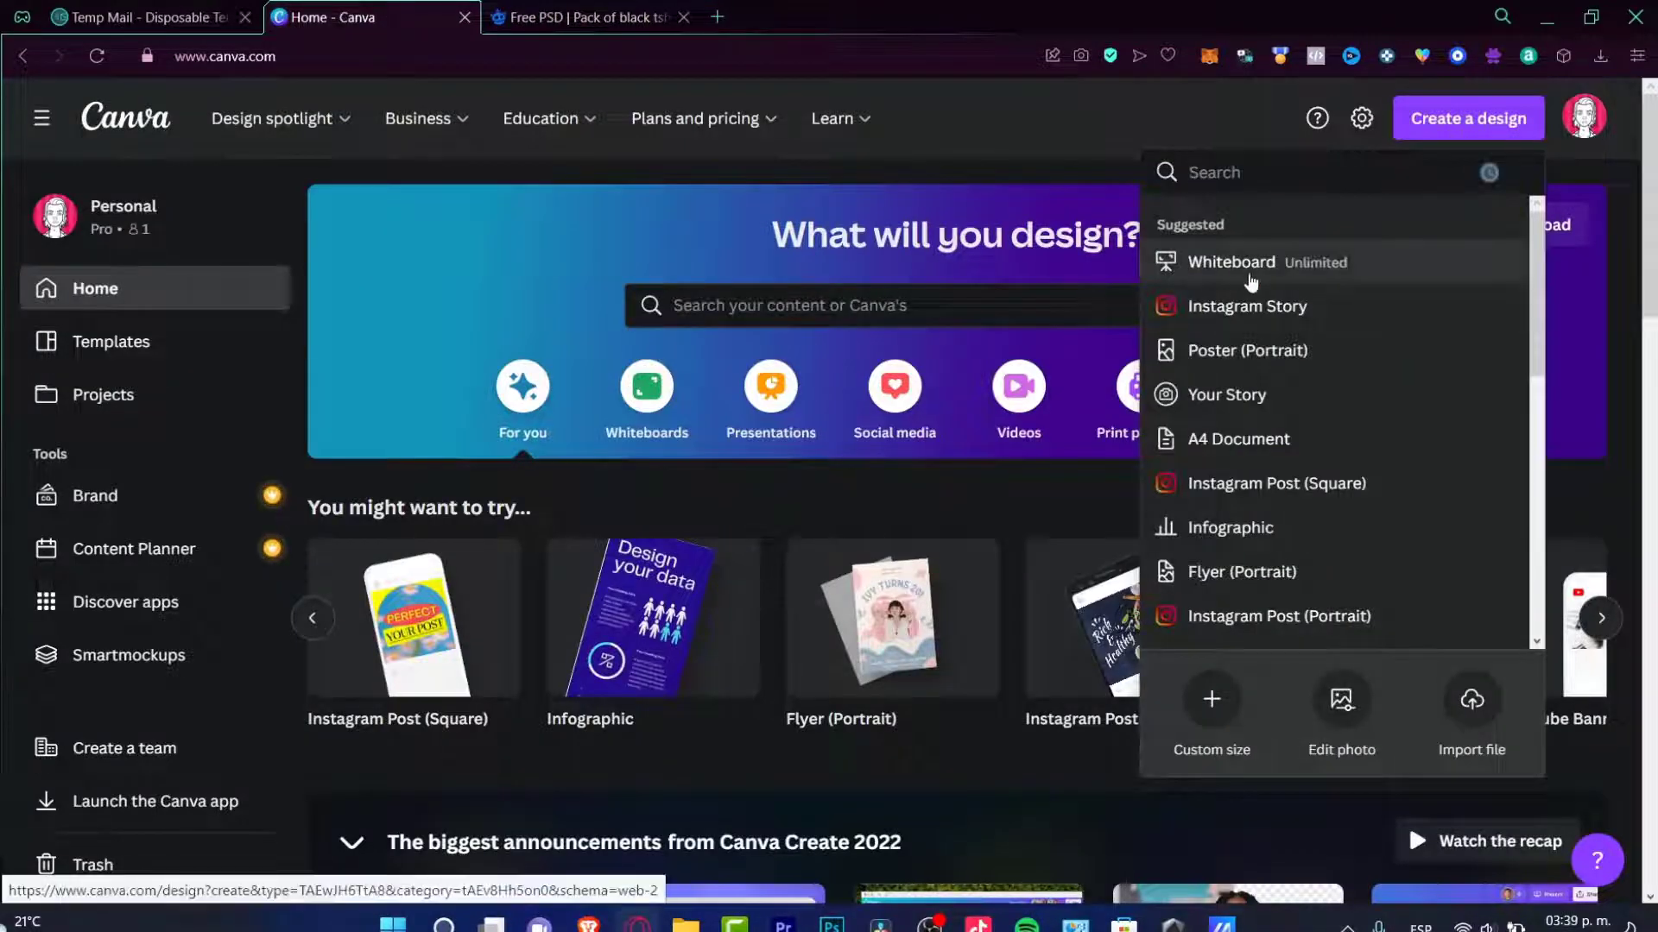
left_click(1246, 268)
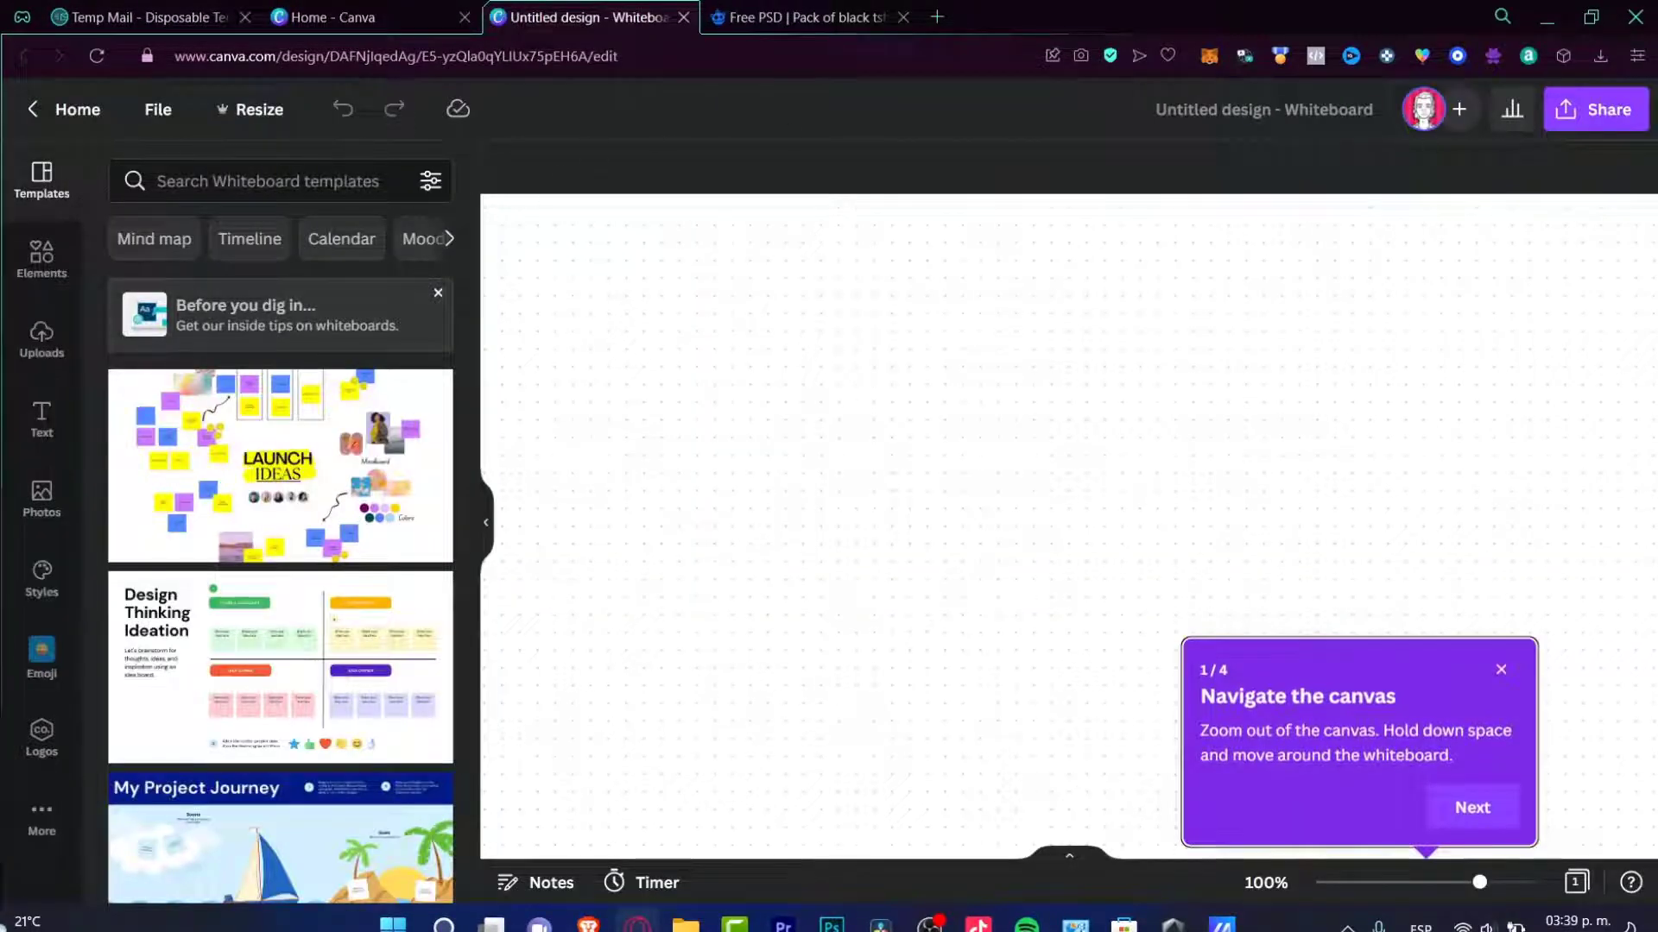
Upload the downloaded mockup JPG, place it on the whiteboard and dismiss the canvas navigation tip
left_click(41, 339)
left_click(295, 238)
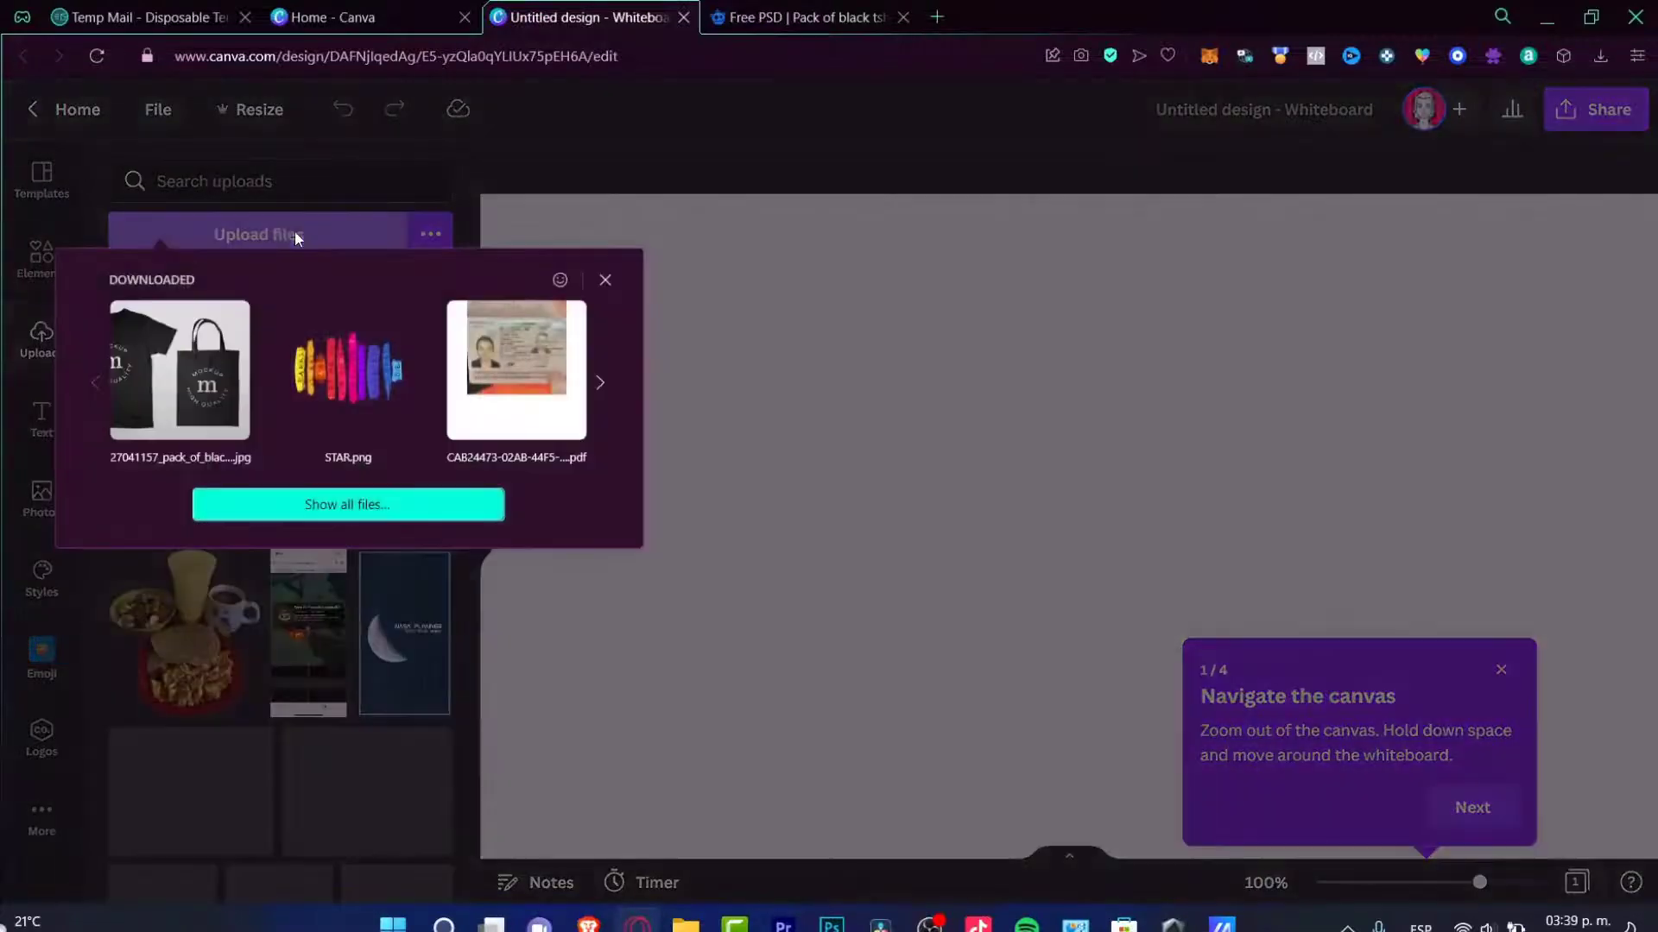
left_click(748, 510)
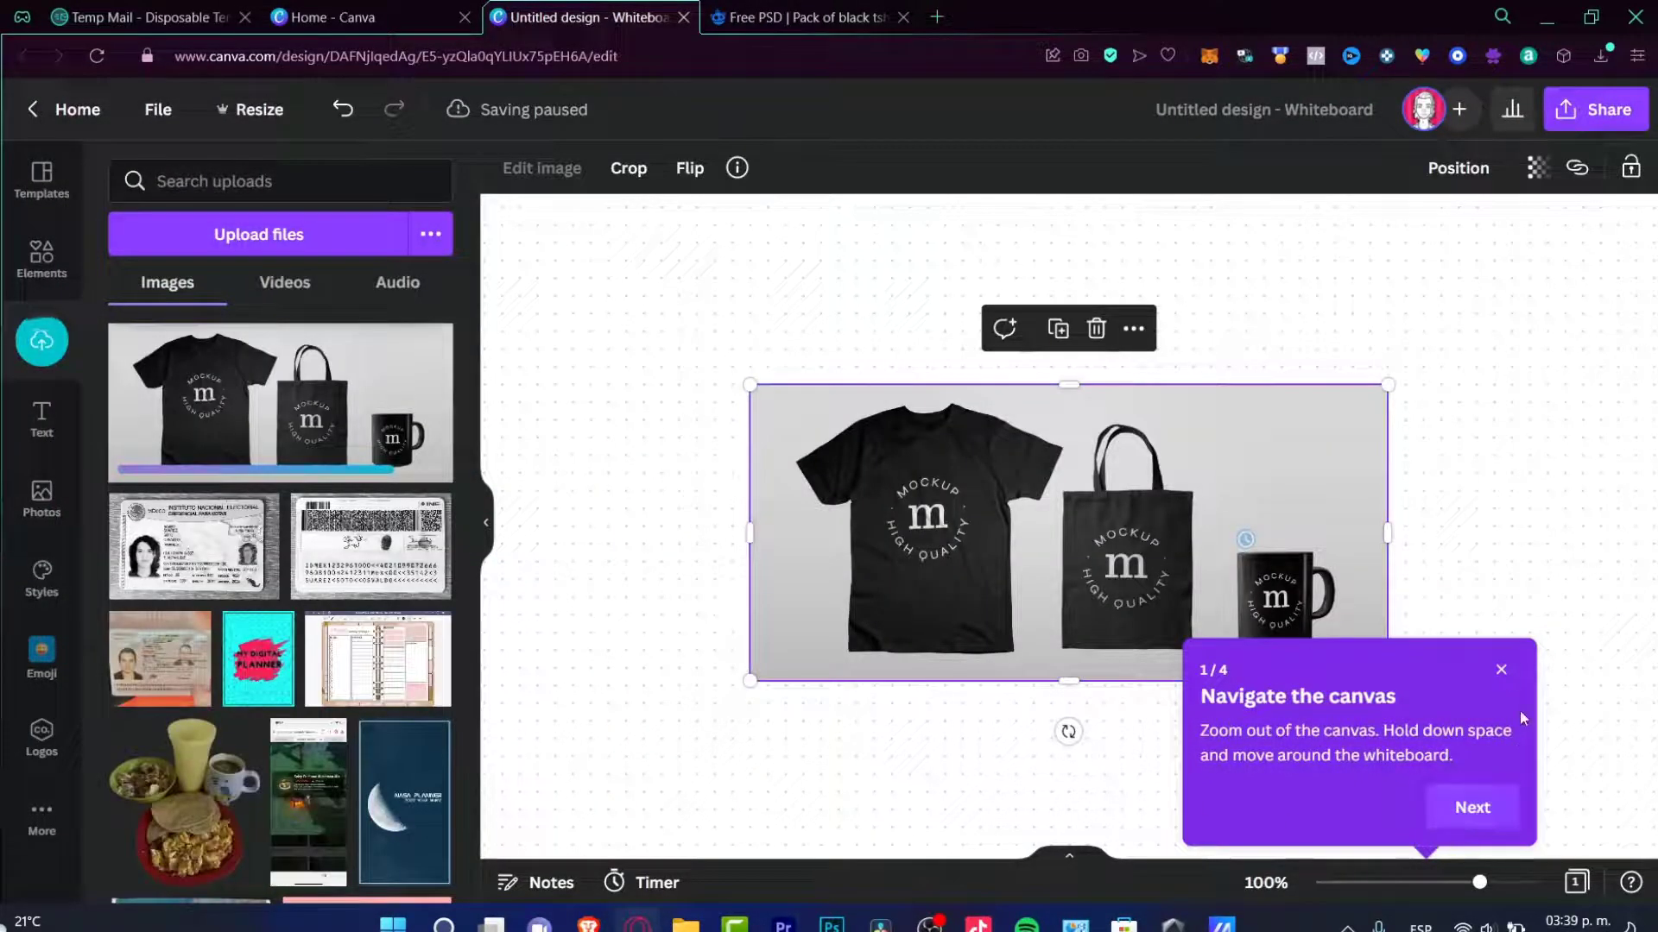
left_click(1502, 669)
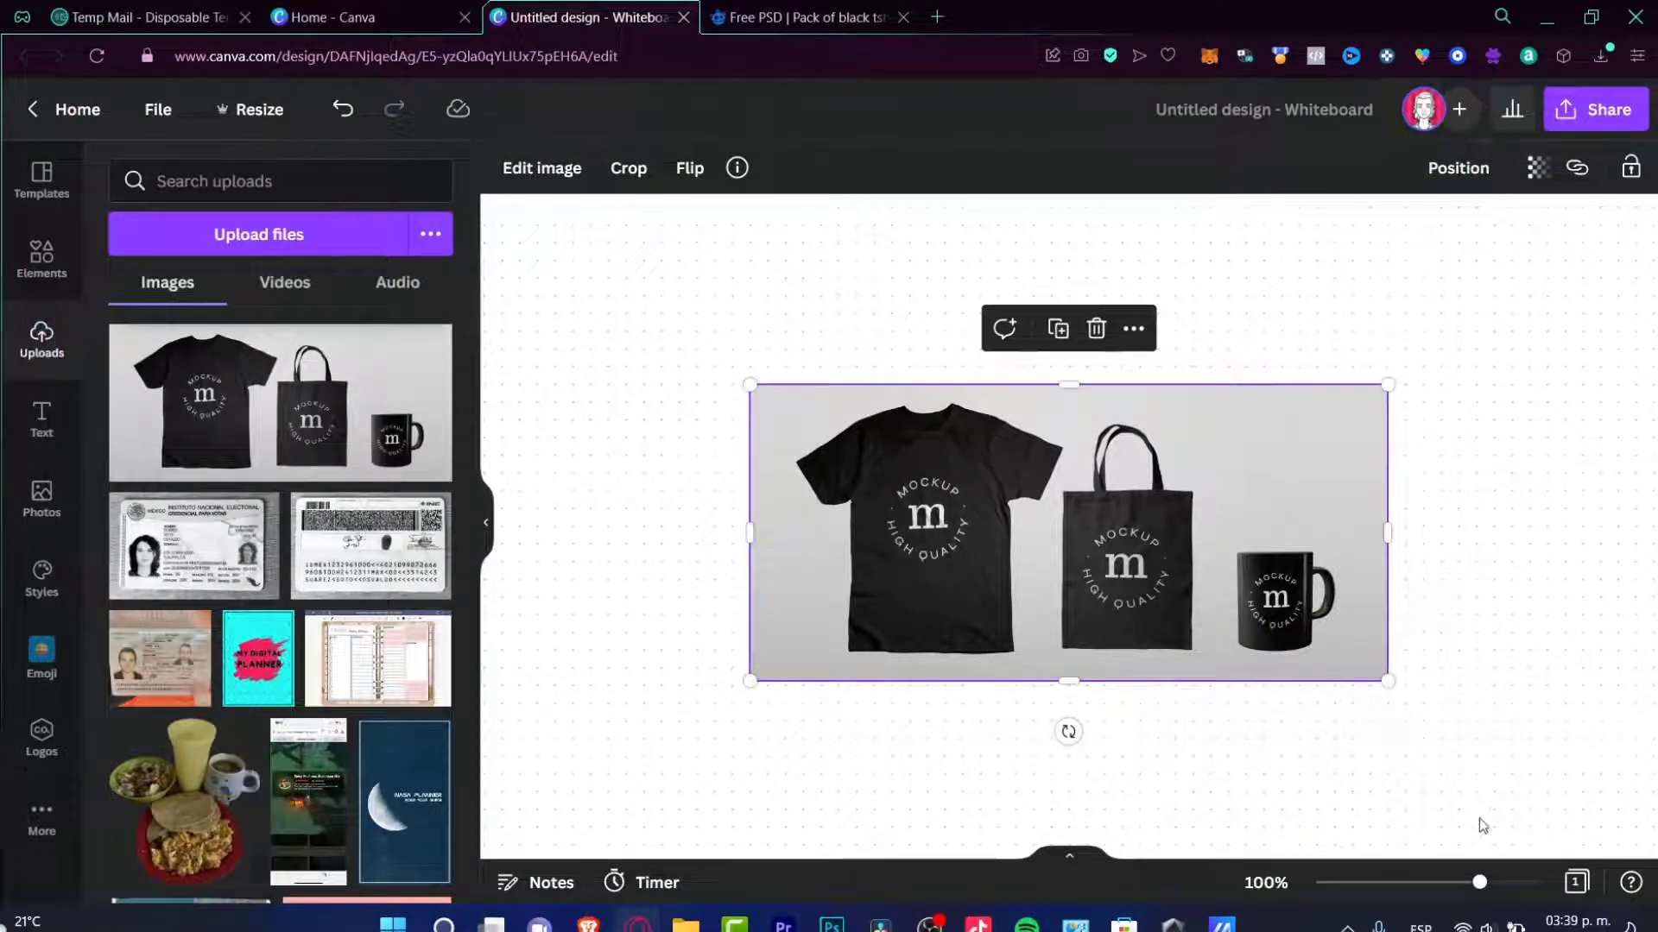
Enlarge the mockup image on the whiteboard from its corners and open it for cropping
left_click_drag(1479, 882, 1445, 883)
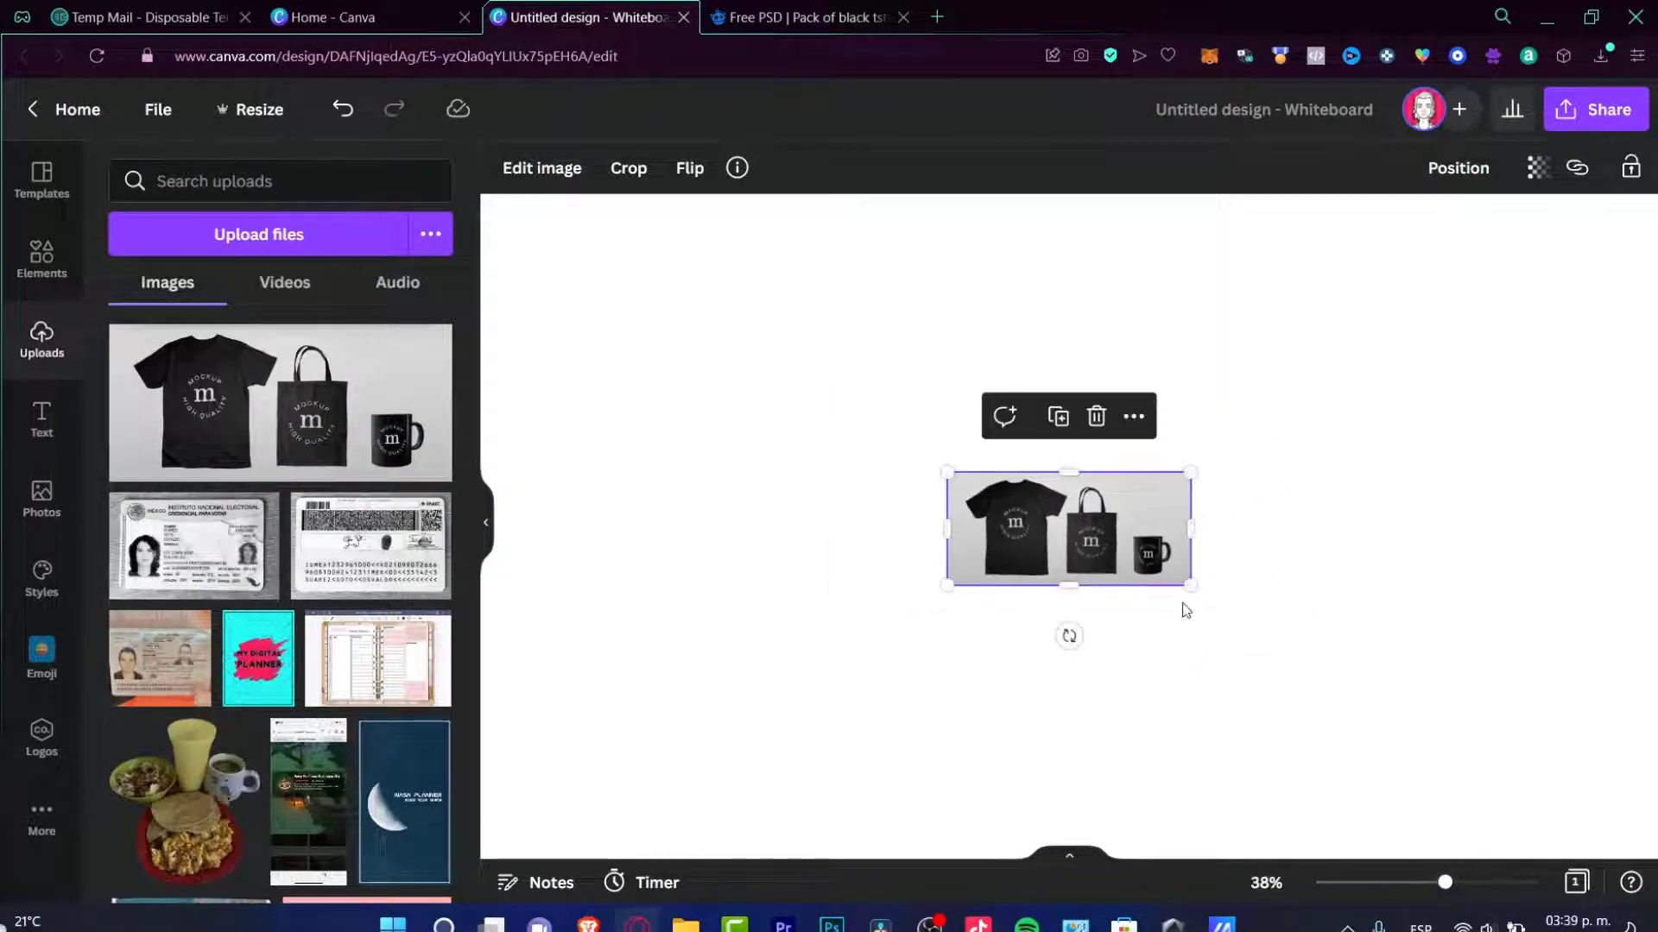
left_click_drag(1191, 586, 1455, 651)
left_click_drag(730, 429, 822, 537)
double_click(822, 537)
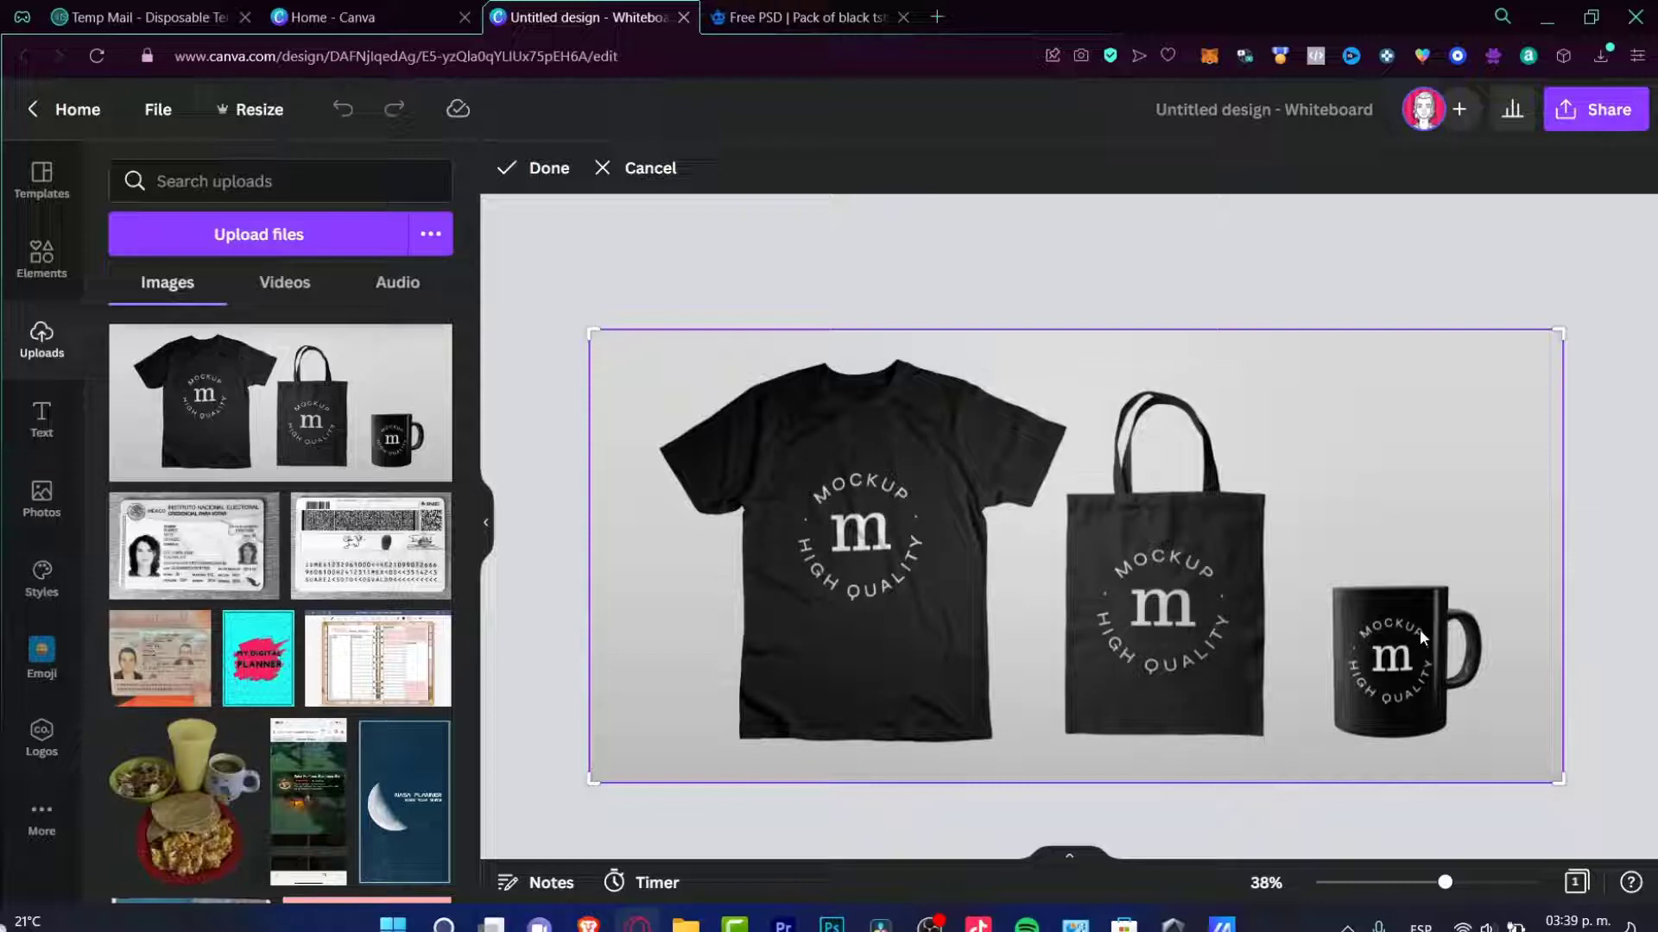
Switch back to Freepik and download the same mockup pack for free as a PSD file
key("ctrl+Tab")
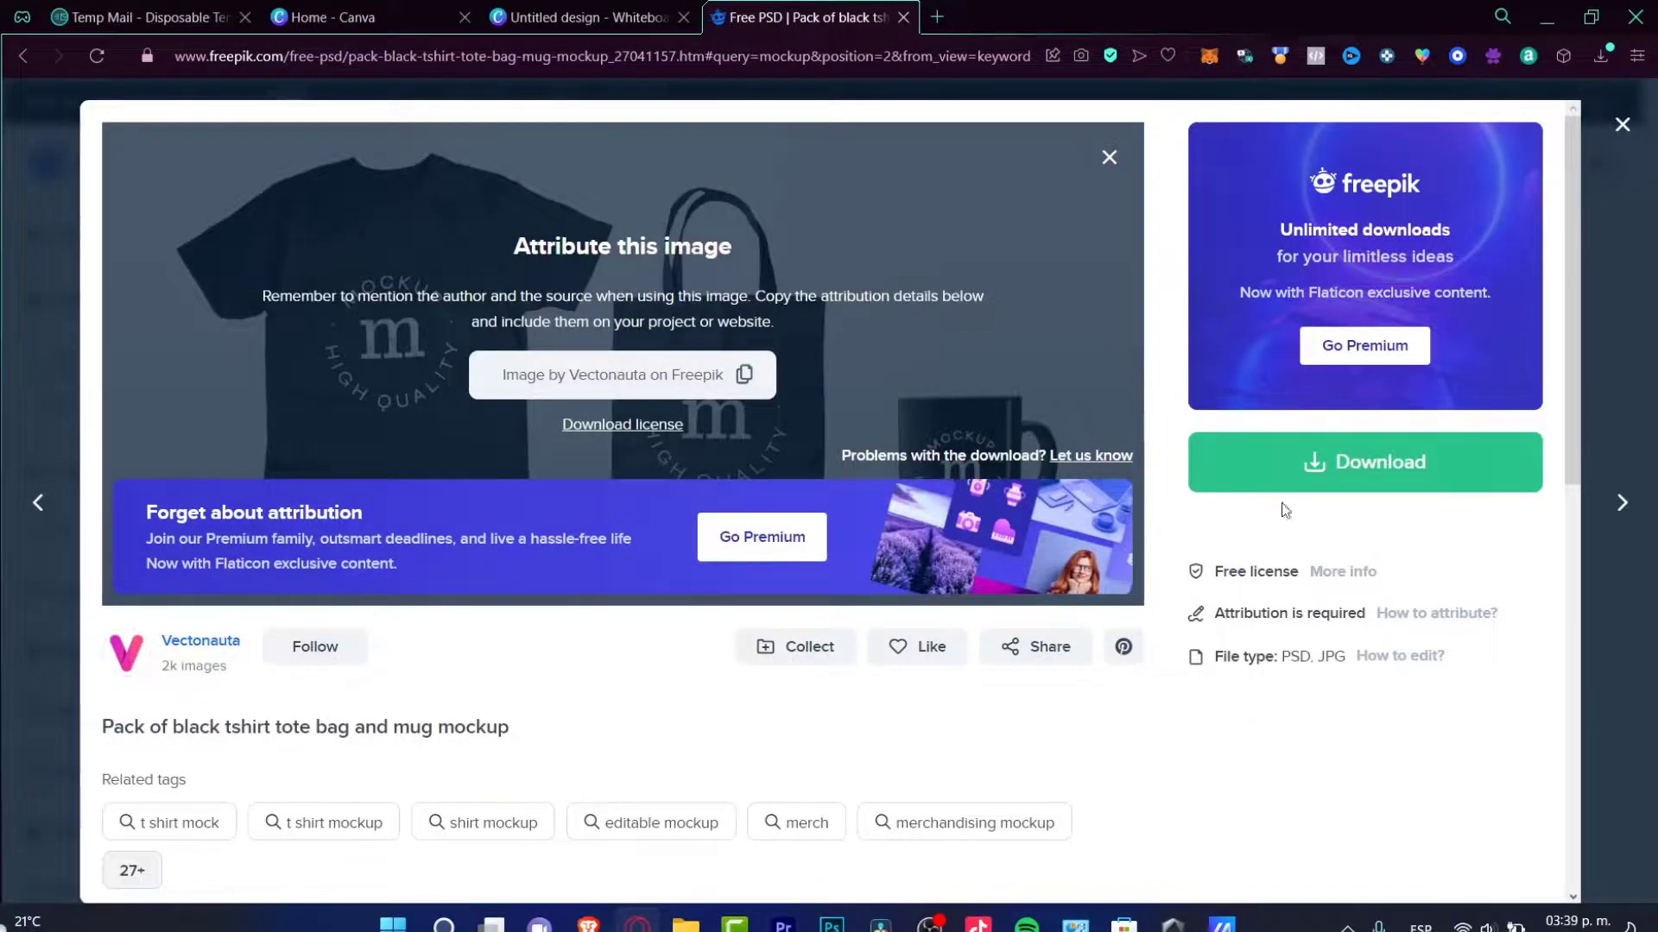
left_click(1412, 480)
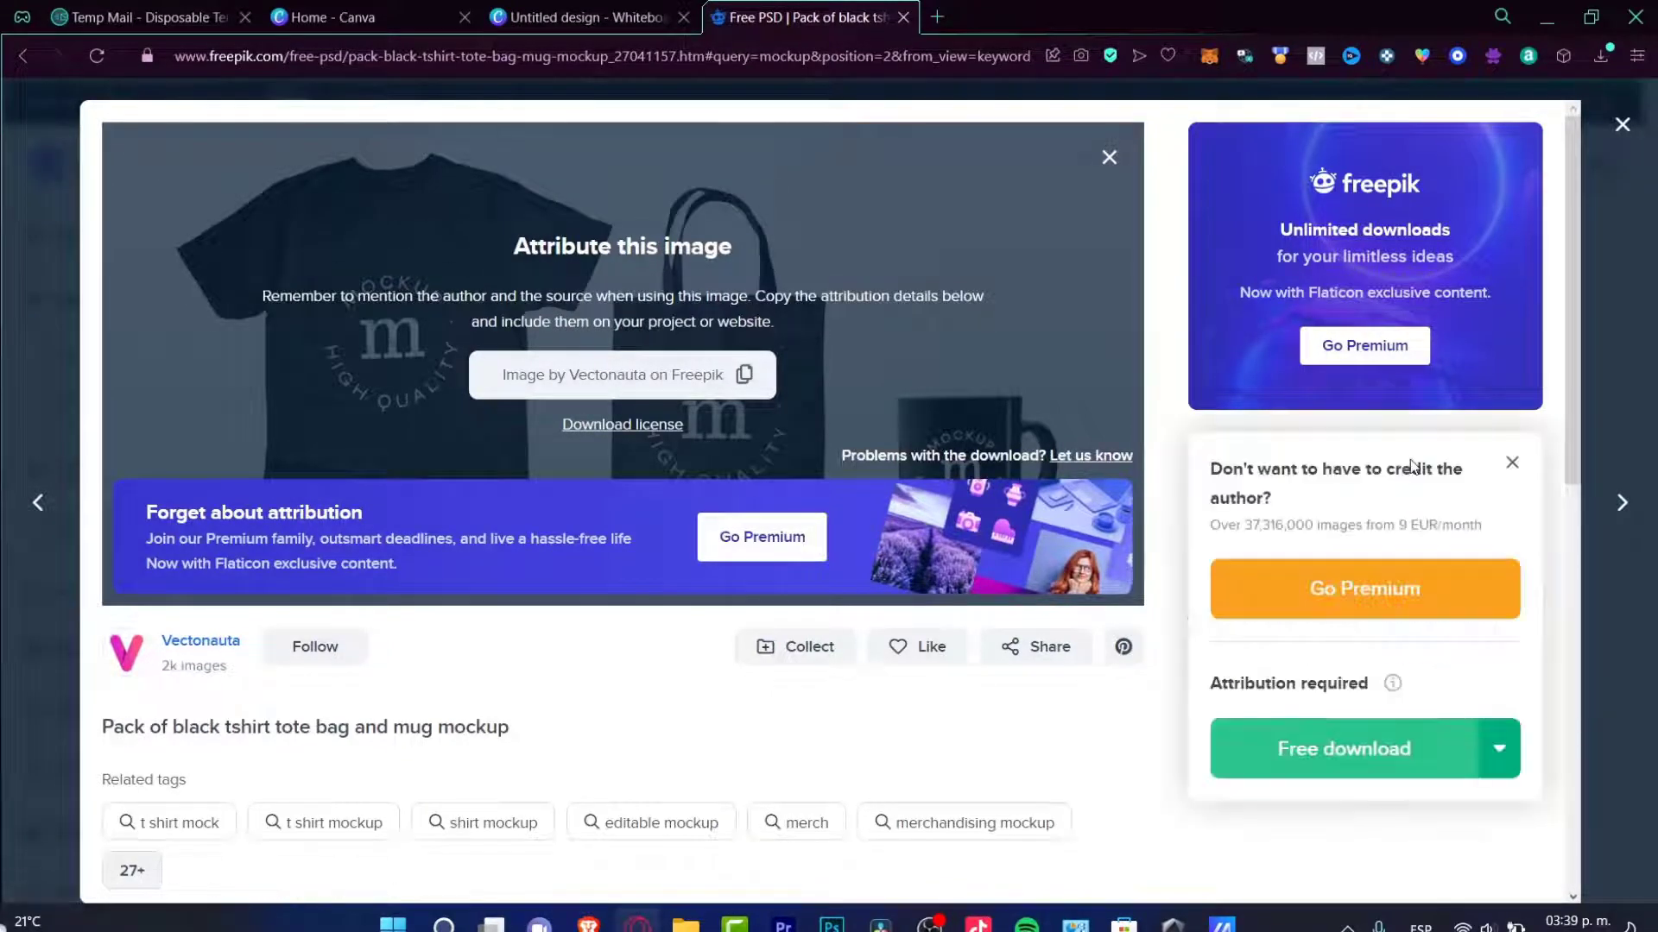
left_click(1511, 751)
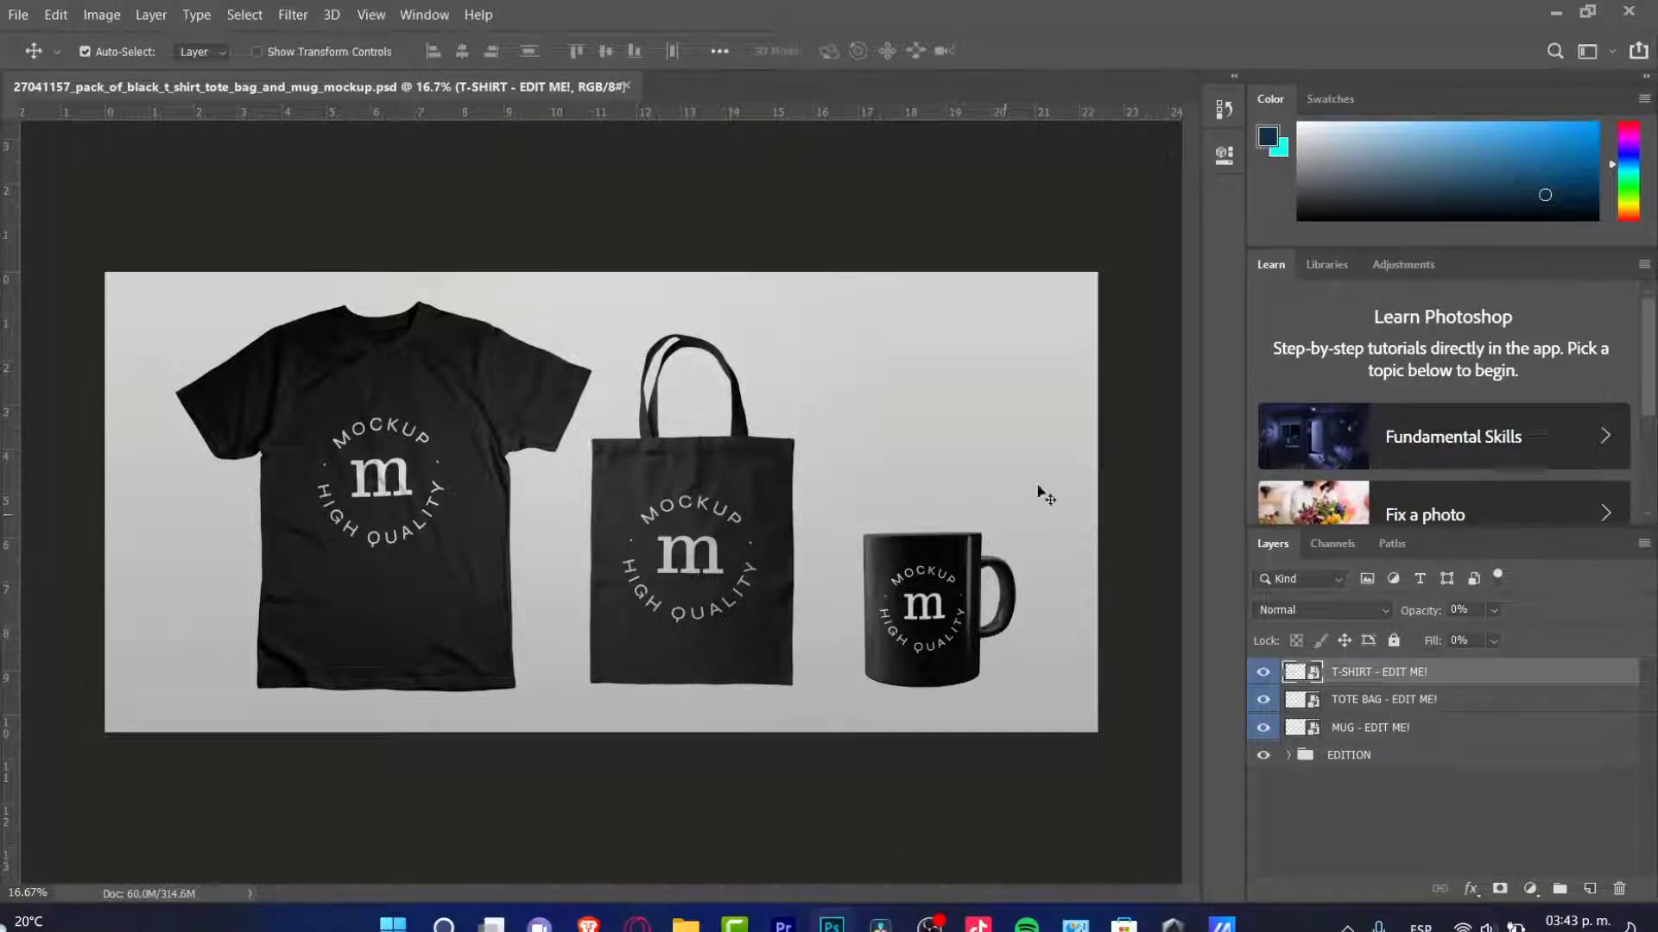
In Photoshop, select the T-shirt's Design layer inside the EDITION group and toggle its visibility off and on
left_click(1288, 756)
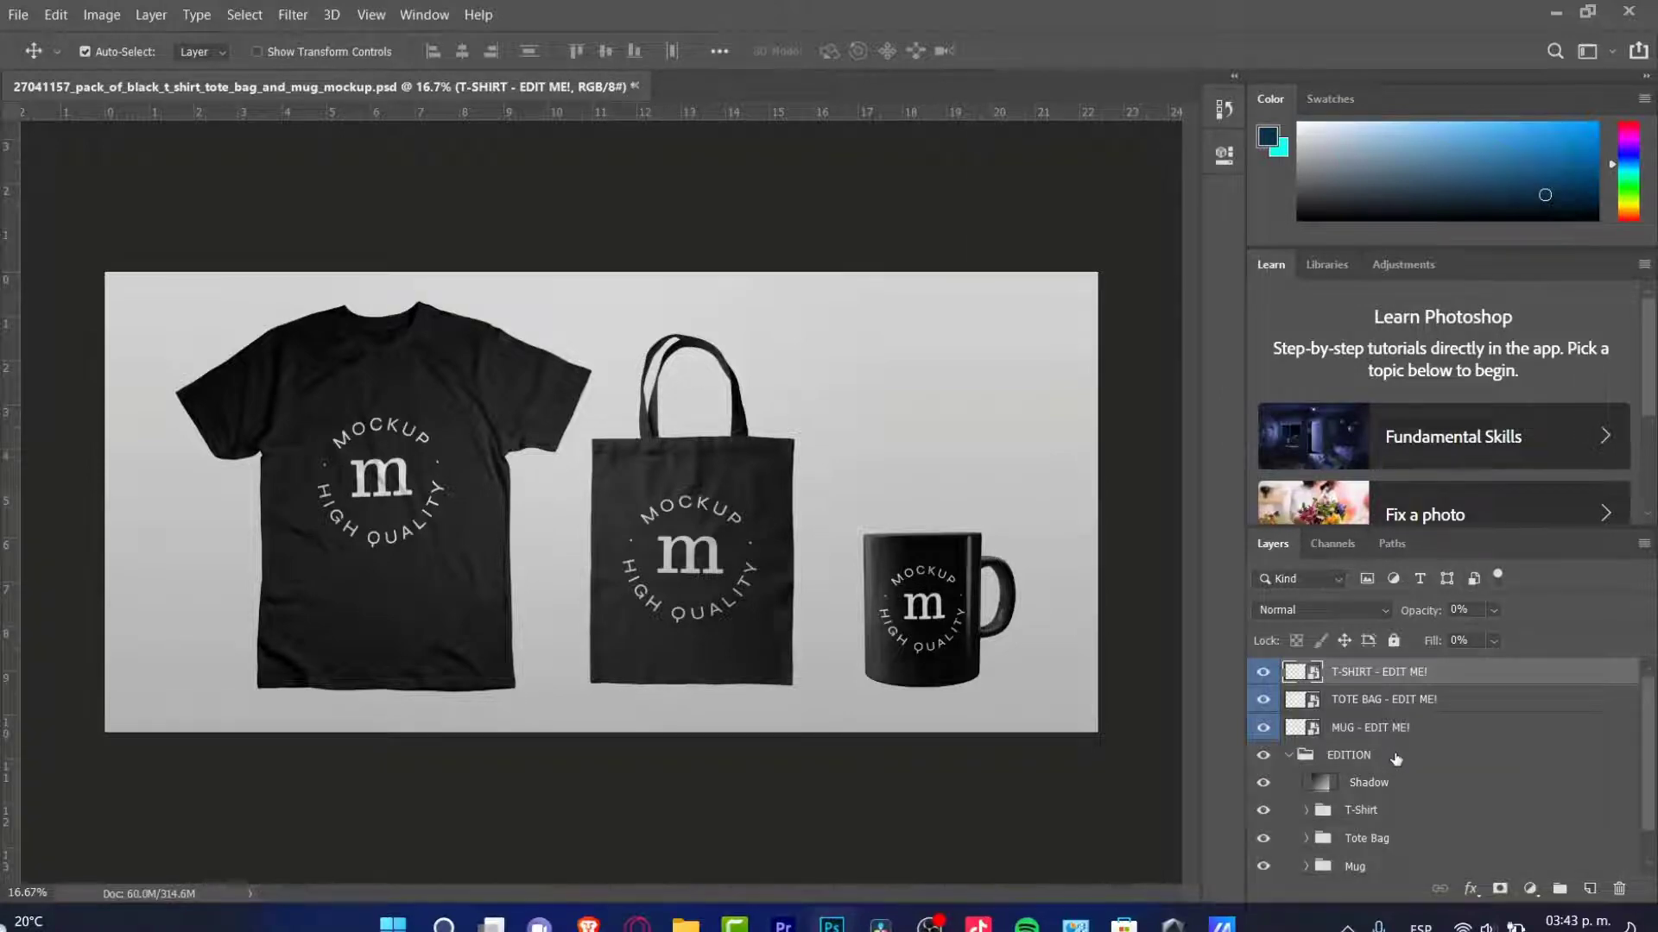
scroll(1322, 764, "down", 1)
left_click(1305, 782)
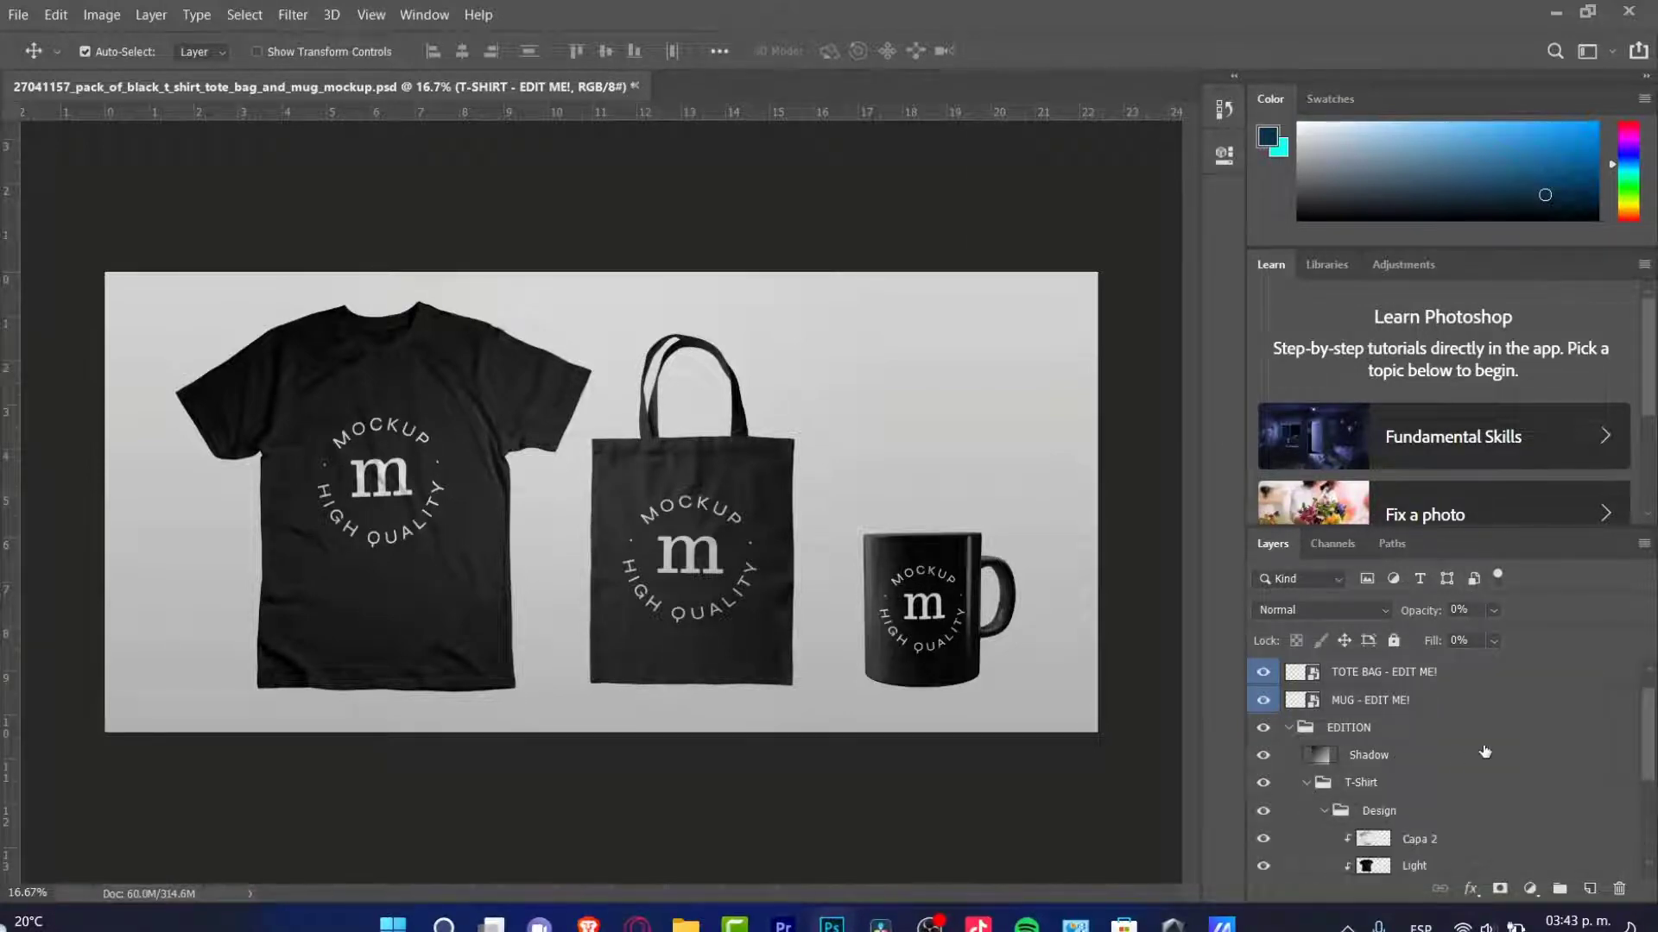
scroll(1485, 756, "down", 1)
left_click(1429, 816)
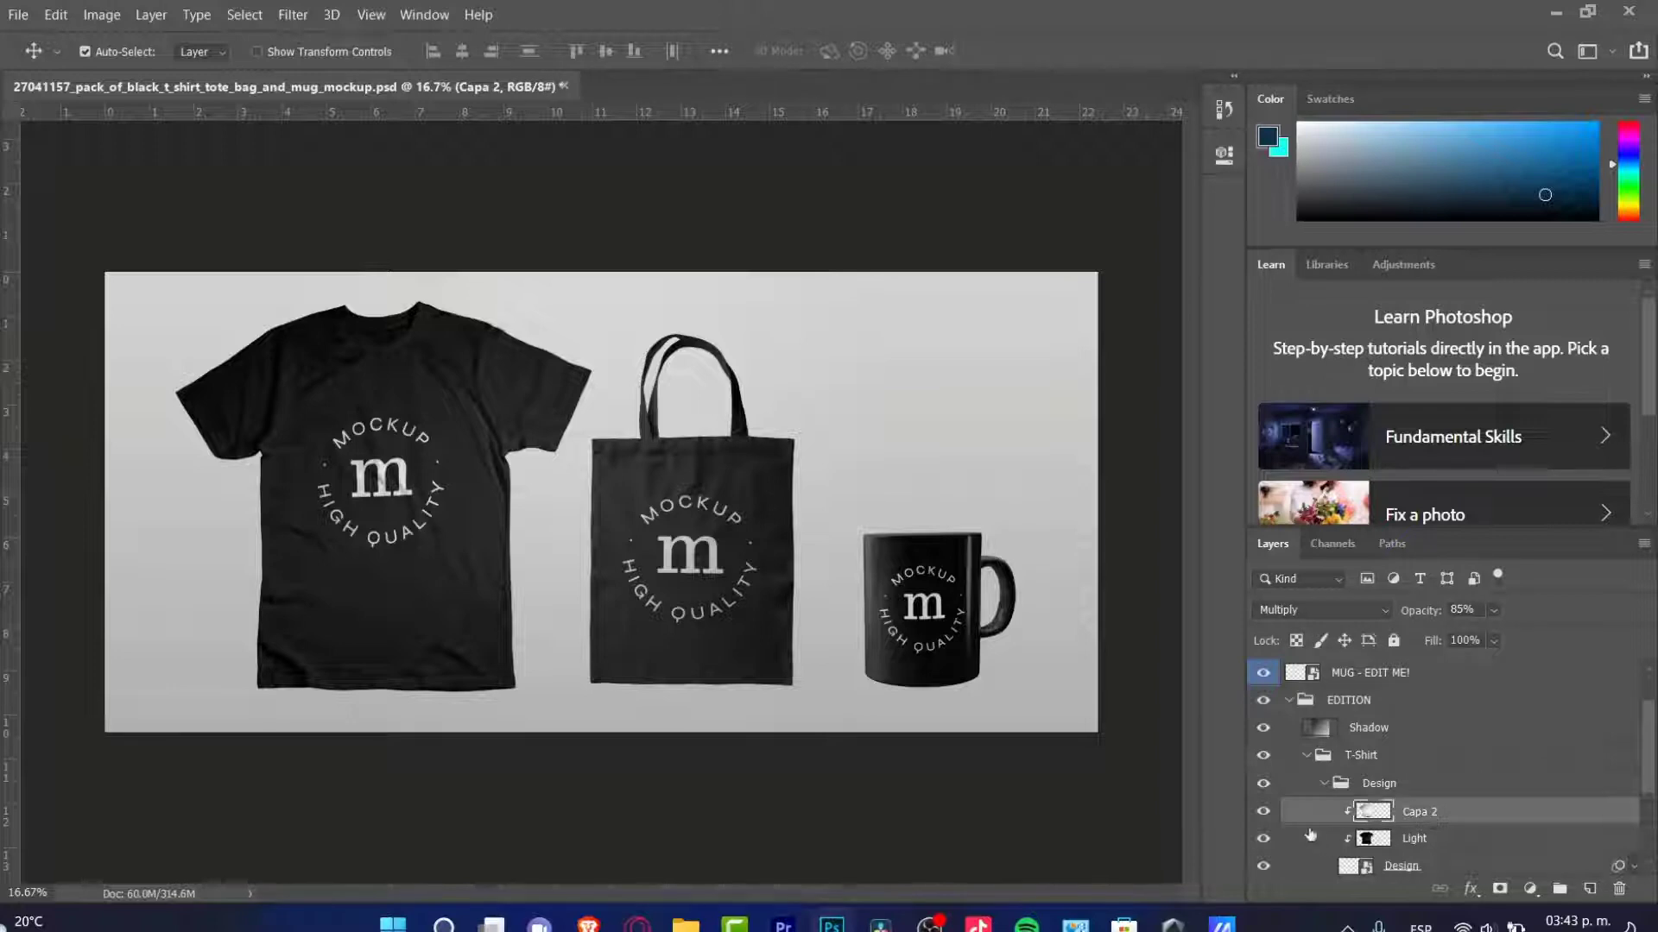
scroll(1399, 829, "down", 1)
left_click(1465, 844)
scroll(1465, 844, "down", 1)
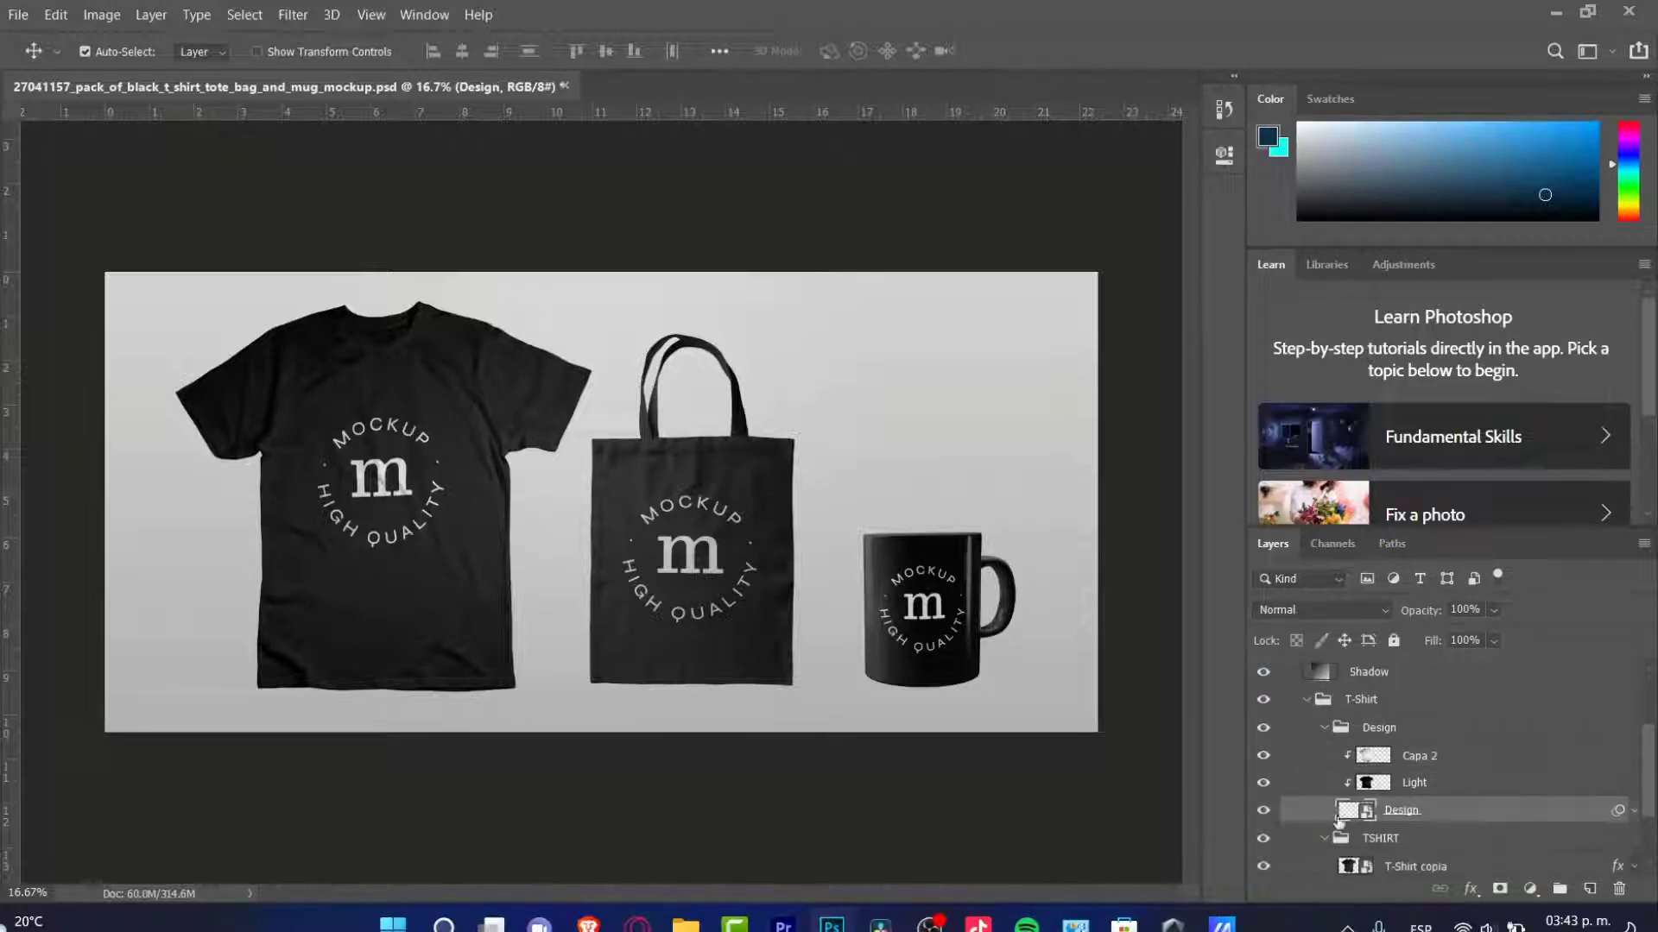
left_click(1263, 811)
left_click(1263, 812)
Rasterize the T-shirt's Design layer and erase the mockup logo from the shirt with the Eraser tool
key("e")
left_click(94, 50)
left_click(420, 460)
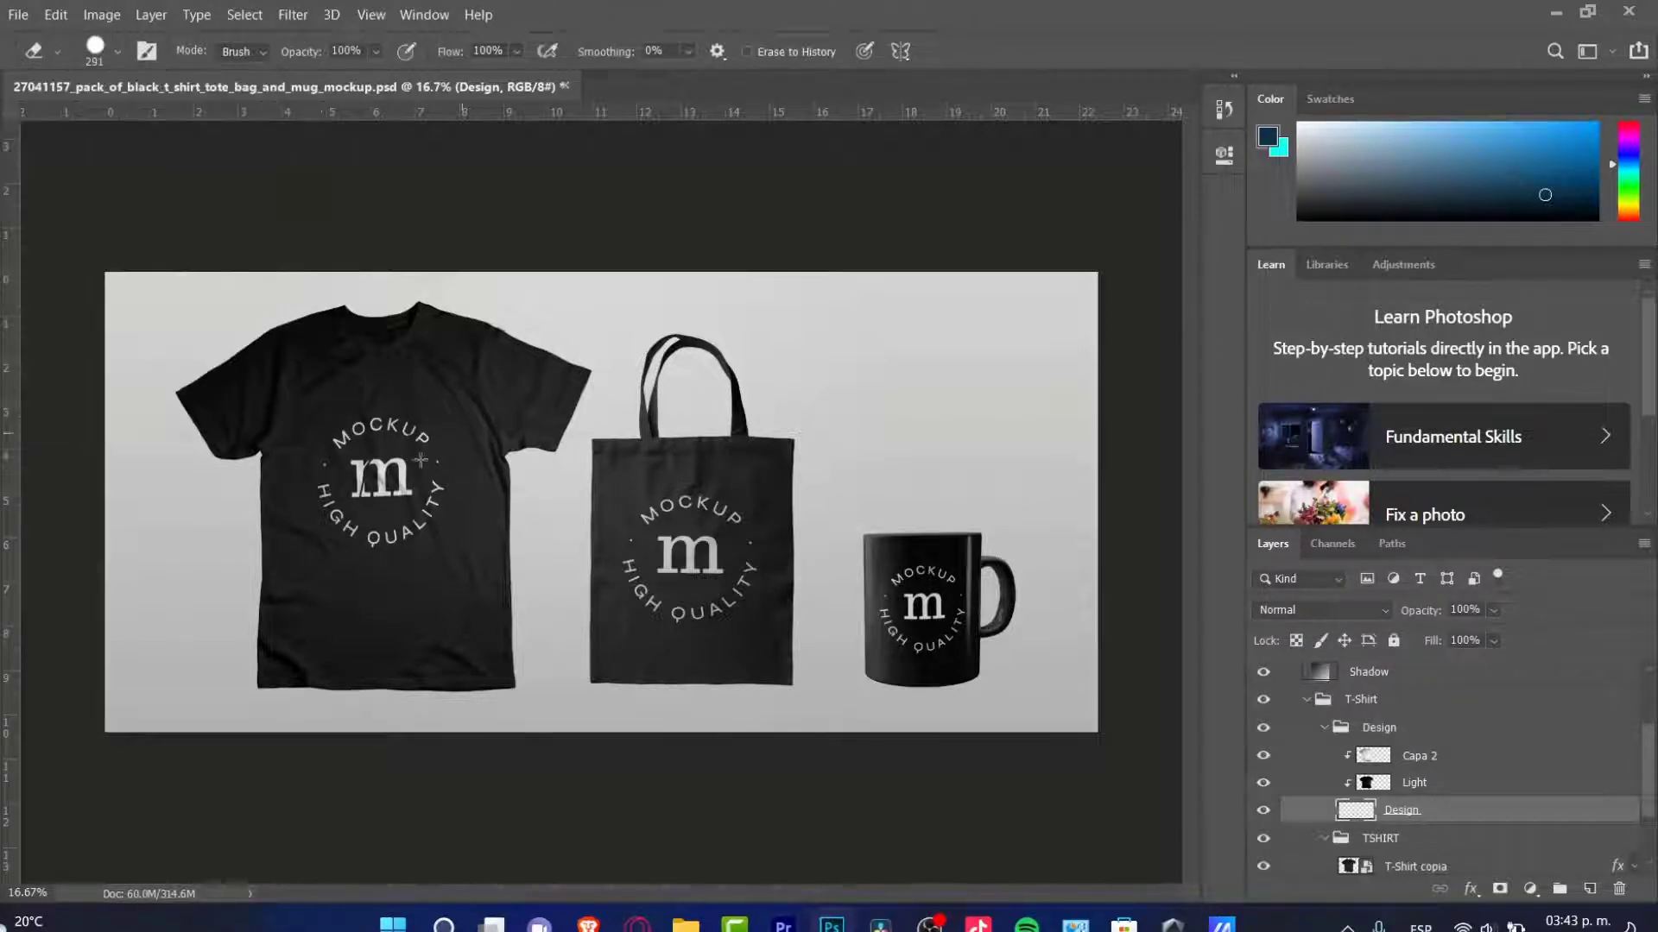
mouse_move(420, 460)
left_mouse_down()
mouse_move(319, 418)
mouse_move(328, 462)
mouse_move(432, 498)
left_mouse_up()
Place the downloaded STAR LTD. image above the T-shirt's Design layer and position the logo on the shirt's chest
key("super+e")
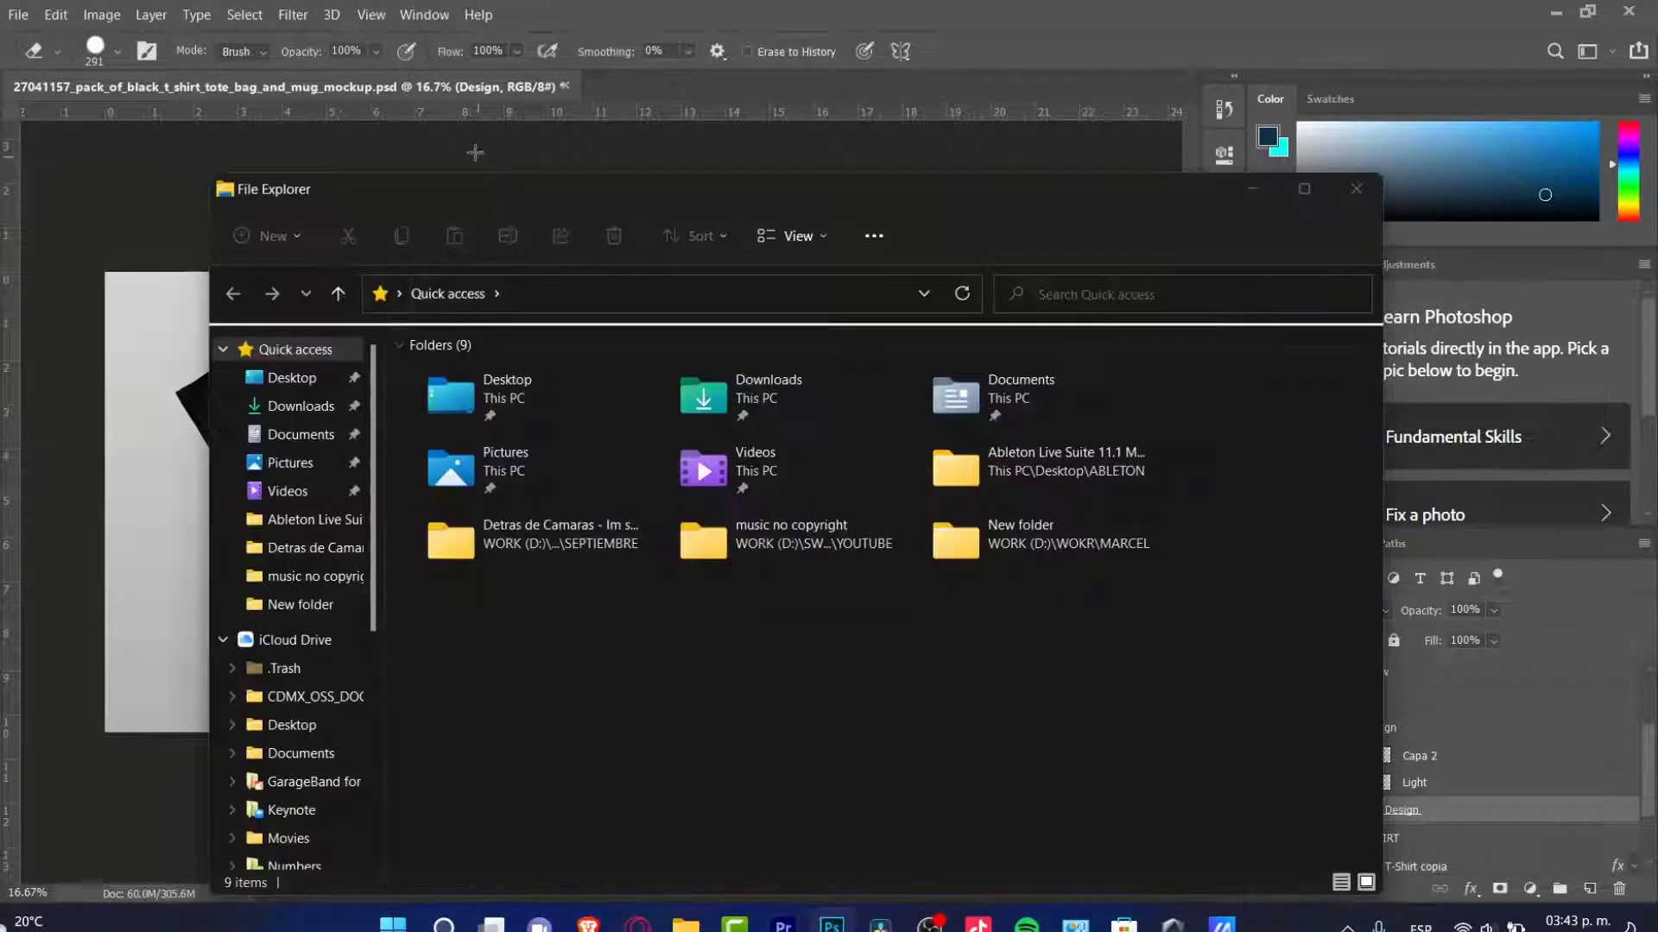
left_click(475, 152)
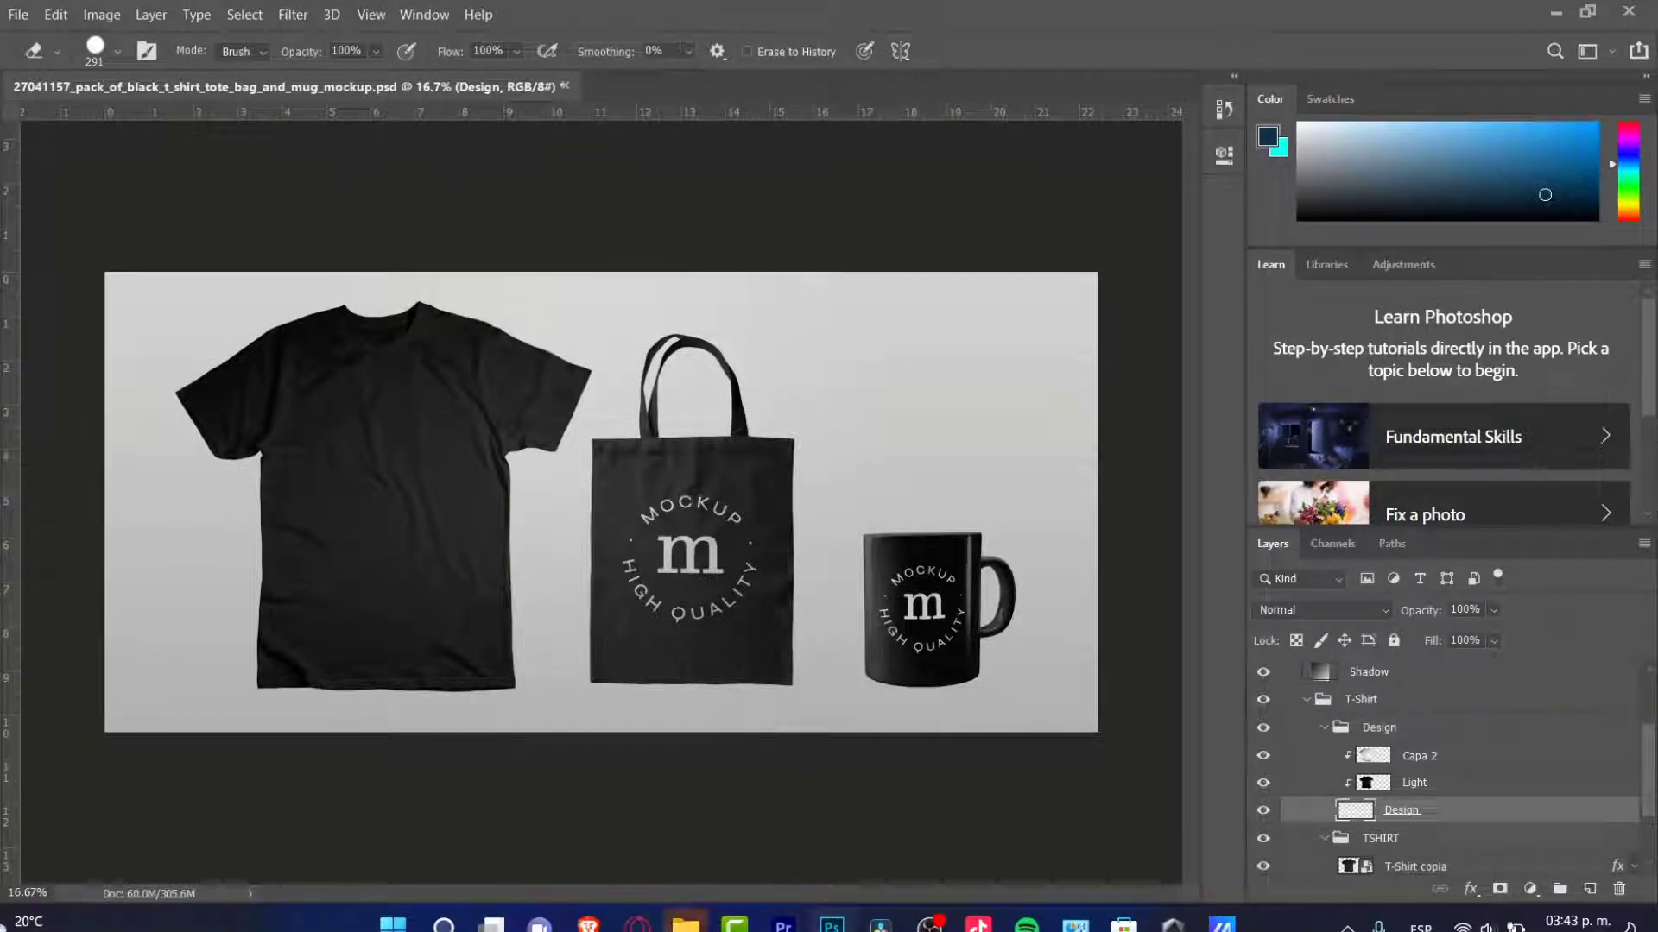
left_click(685, 922)
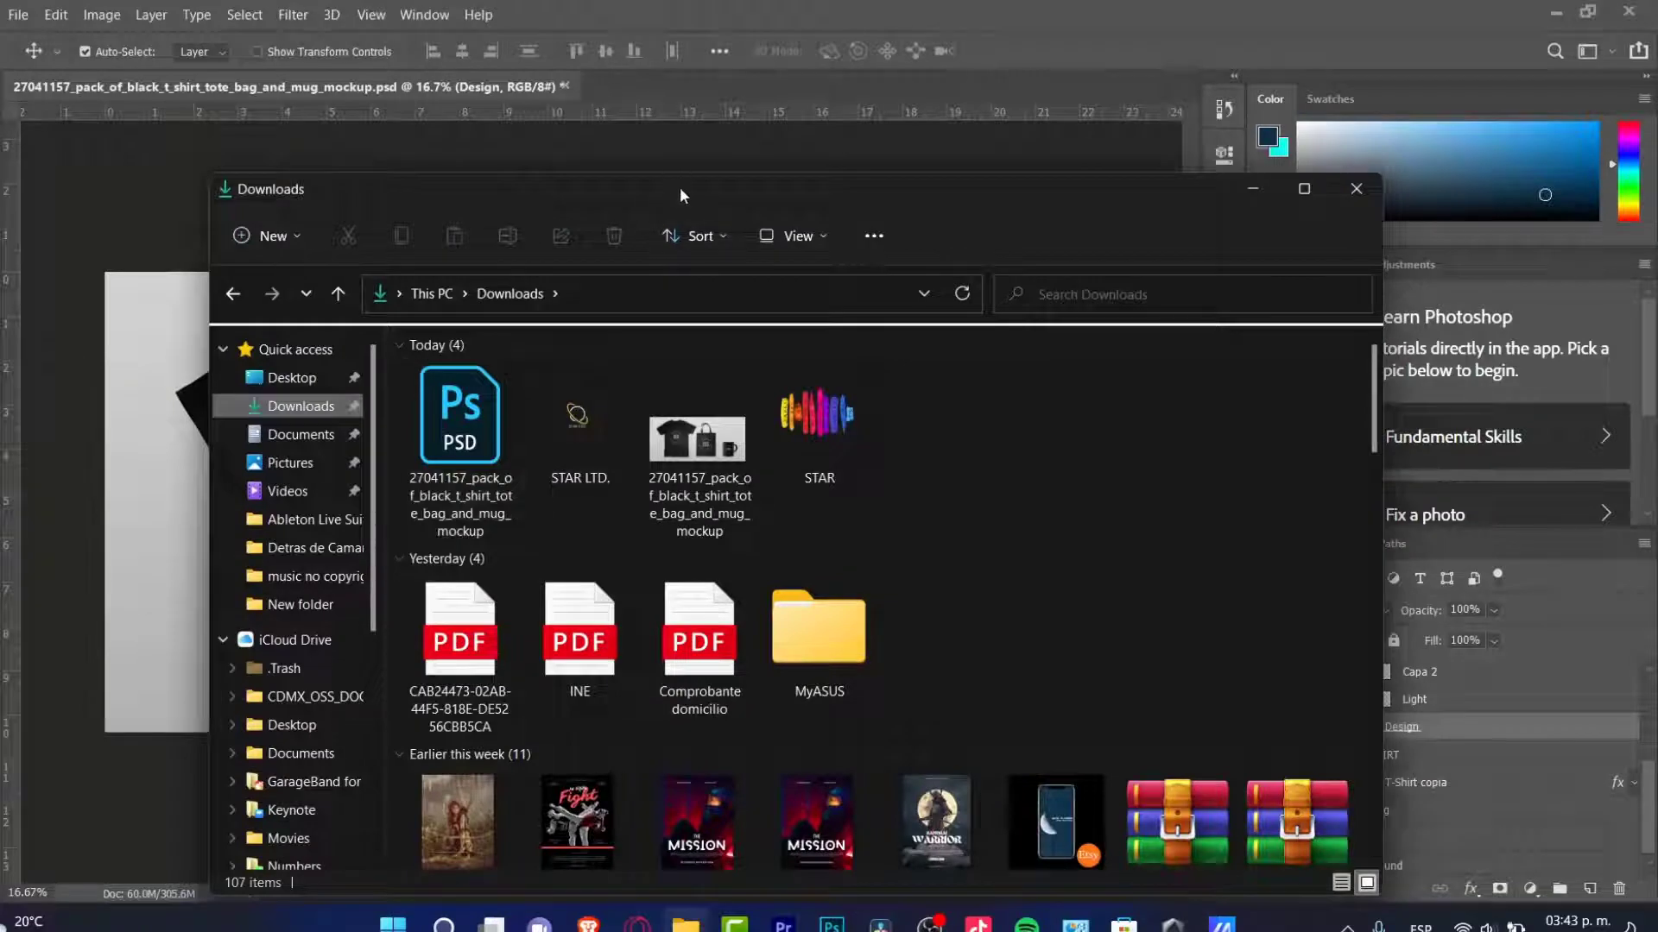
left_click_drag(680, 187, 1034, 107)
left_click_drag(908, 355, 600, 501)
left_click_drag(671, 582, 454, 509)
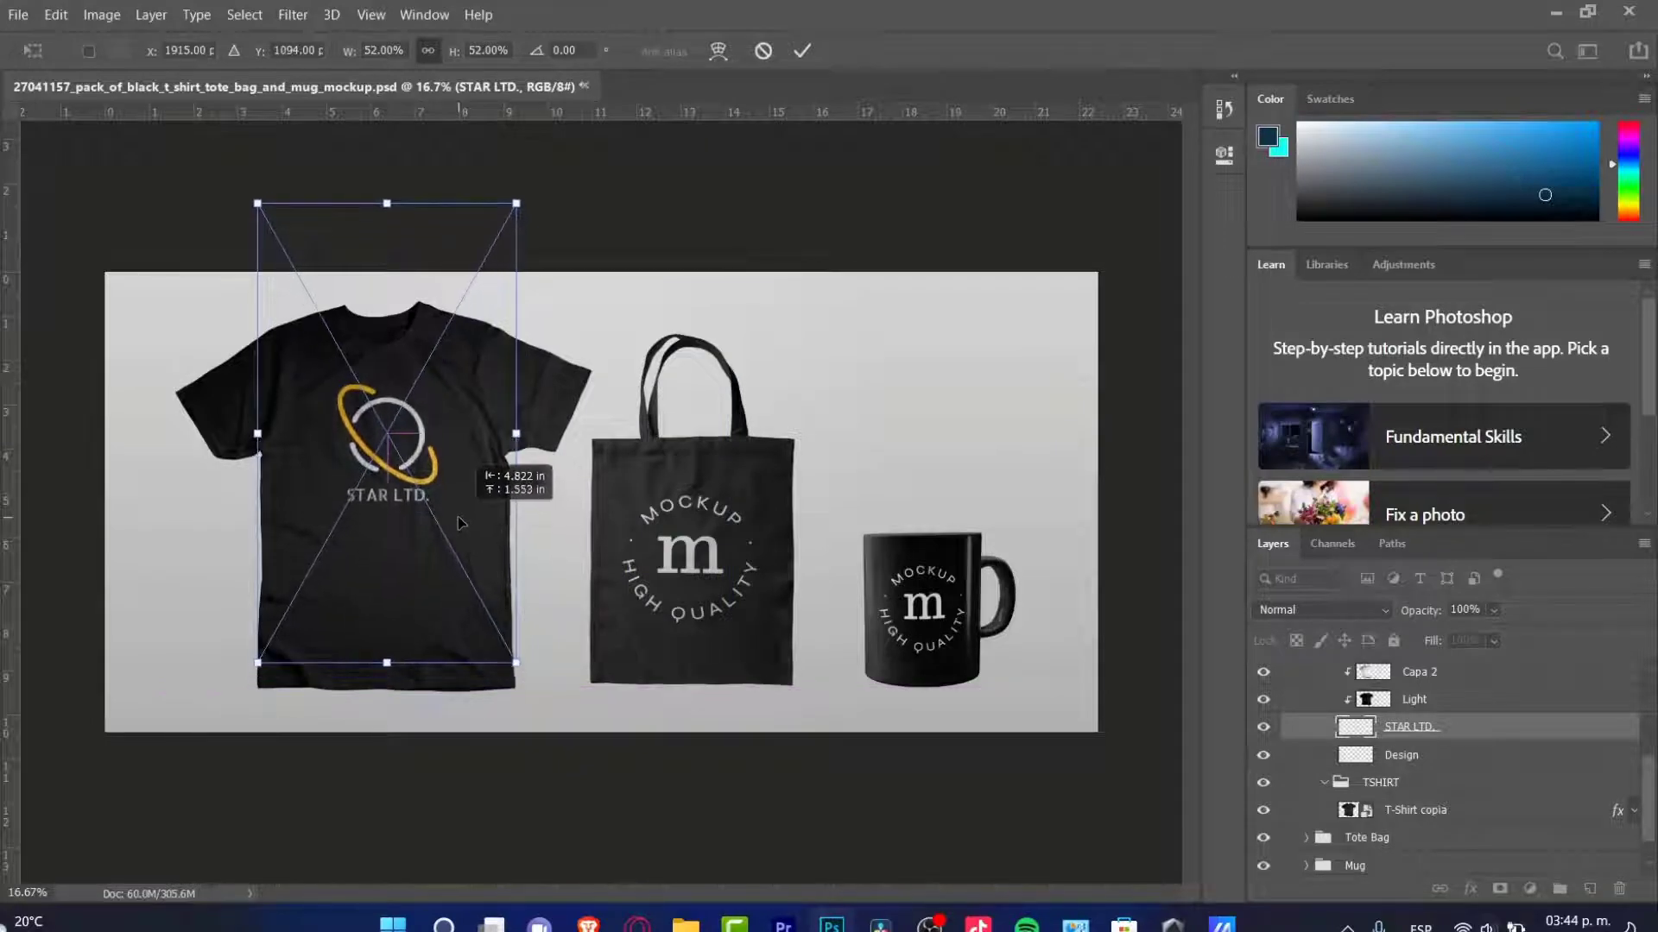
left_click(802, 50)
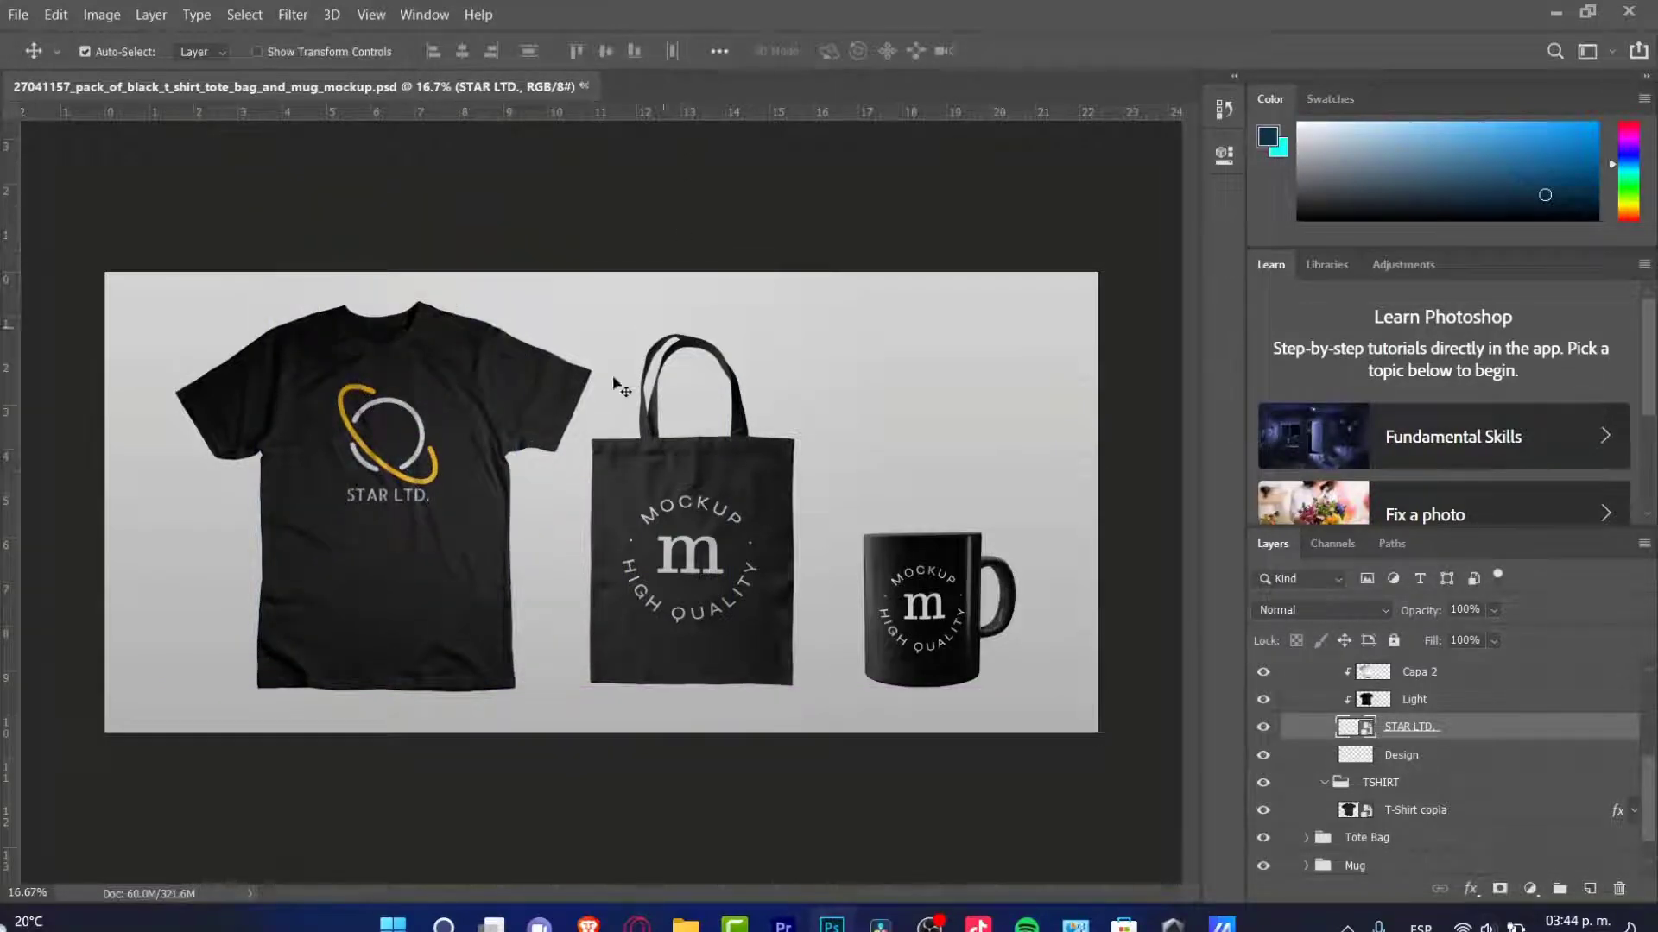
Examine the placed STAR LTD. logo on the T-shirt up close
left_click(421, 445, "ctrl")
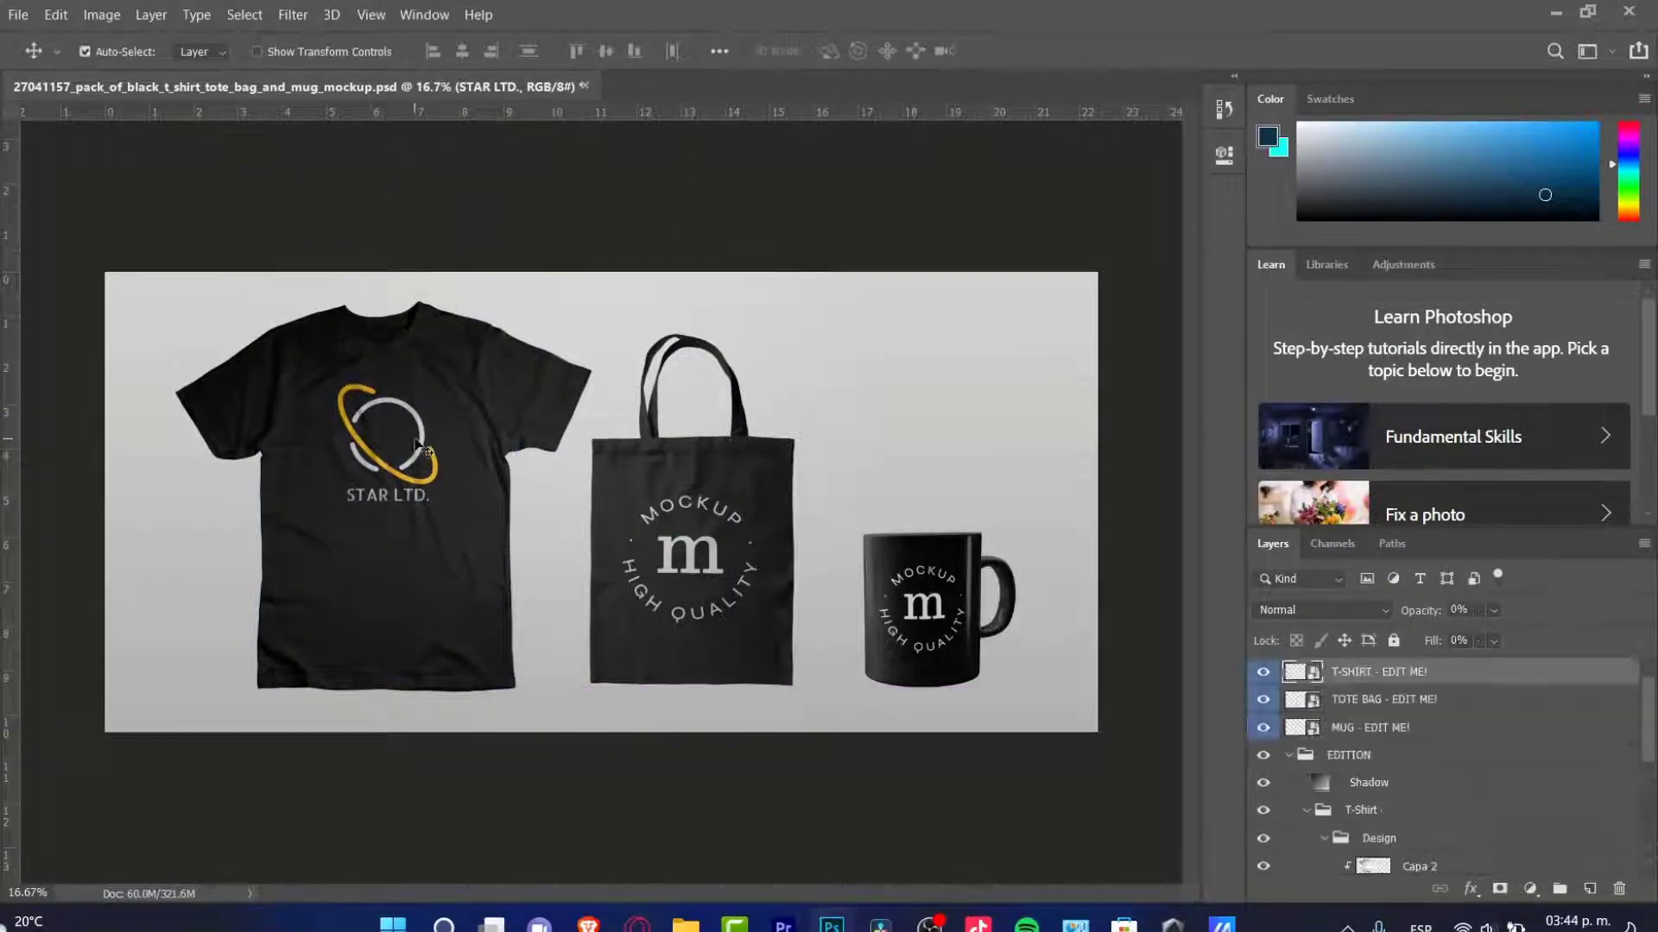
scroll(415, 445, "up", 5)
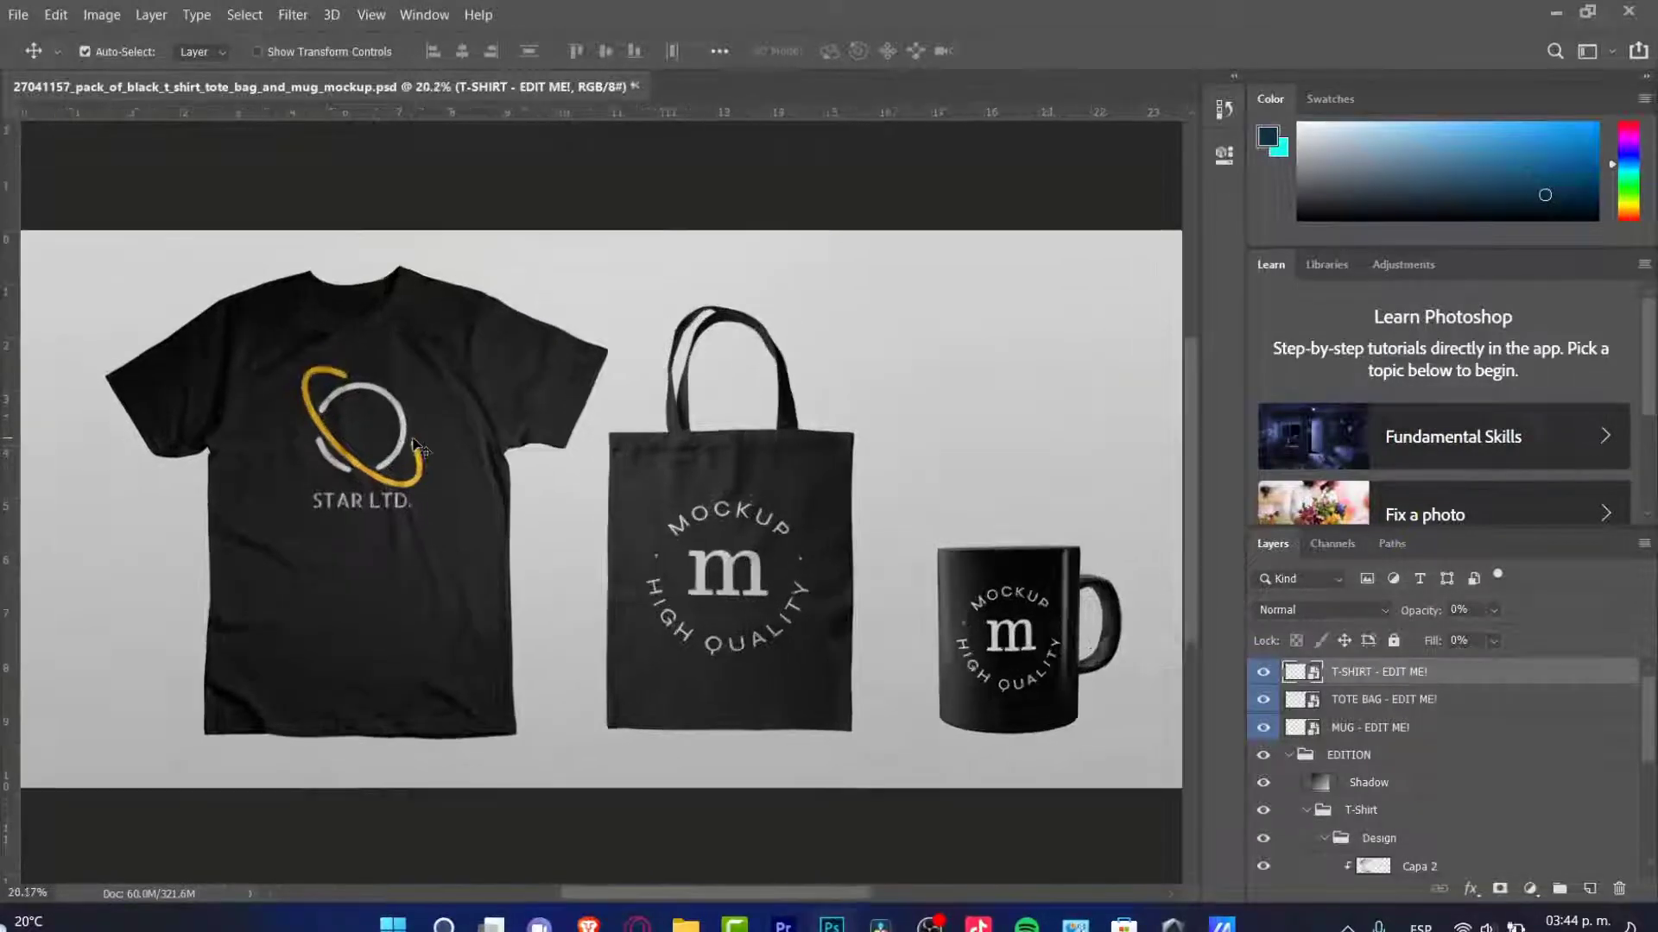
left_click_drag(467, 444, 613, 396)
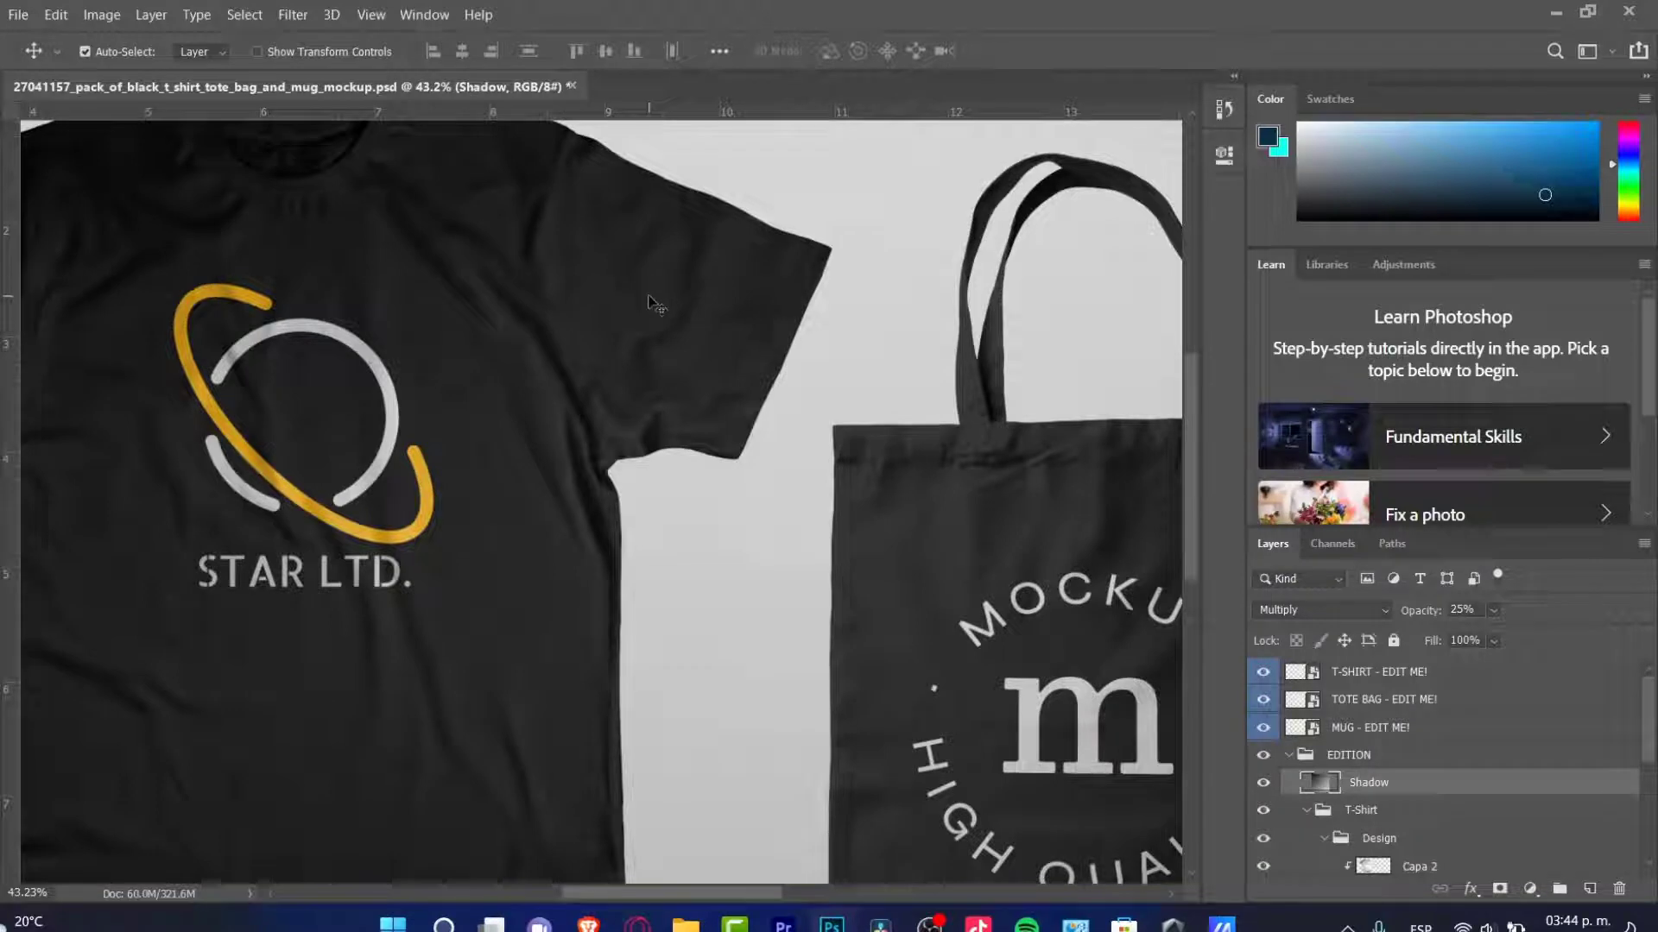
left_click_drag(656, 304, 701, 321)
left_click_drag(768, 893, 708, 897)
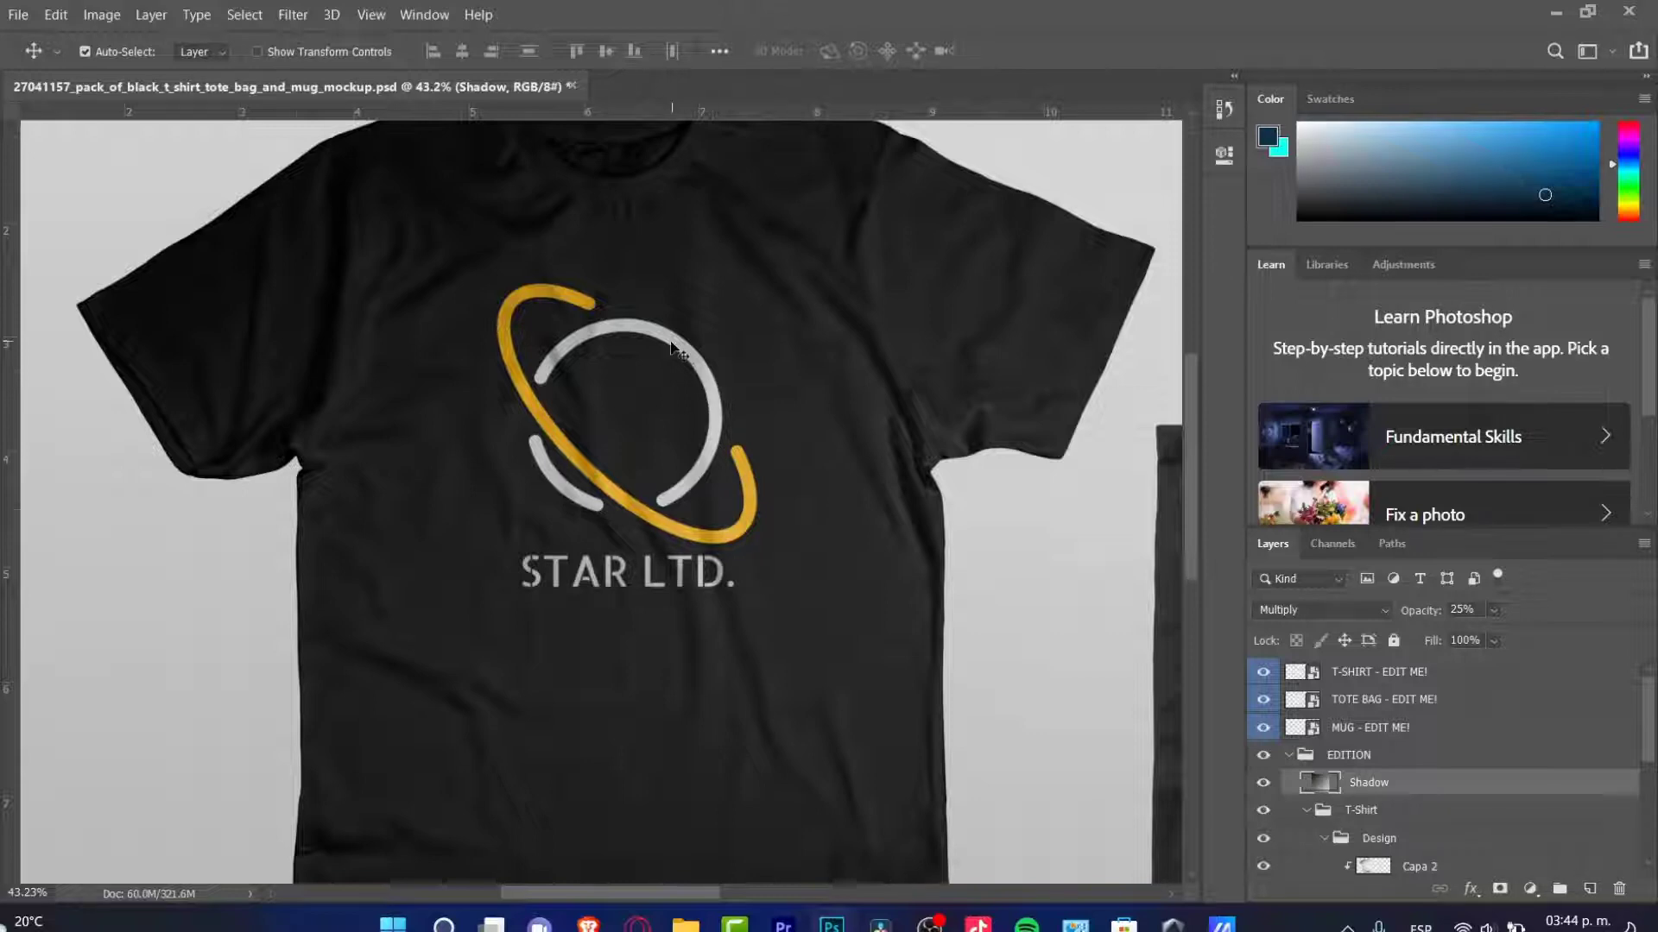
Switch to the STAR LTD. design in Canva and enlarge the logo and its text together across the page width
key("alt+Tab")
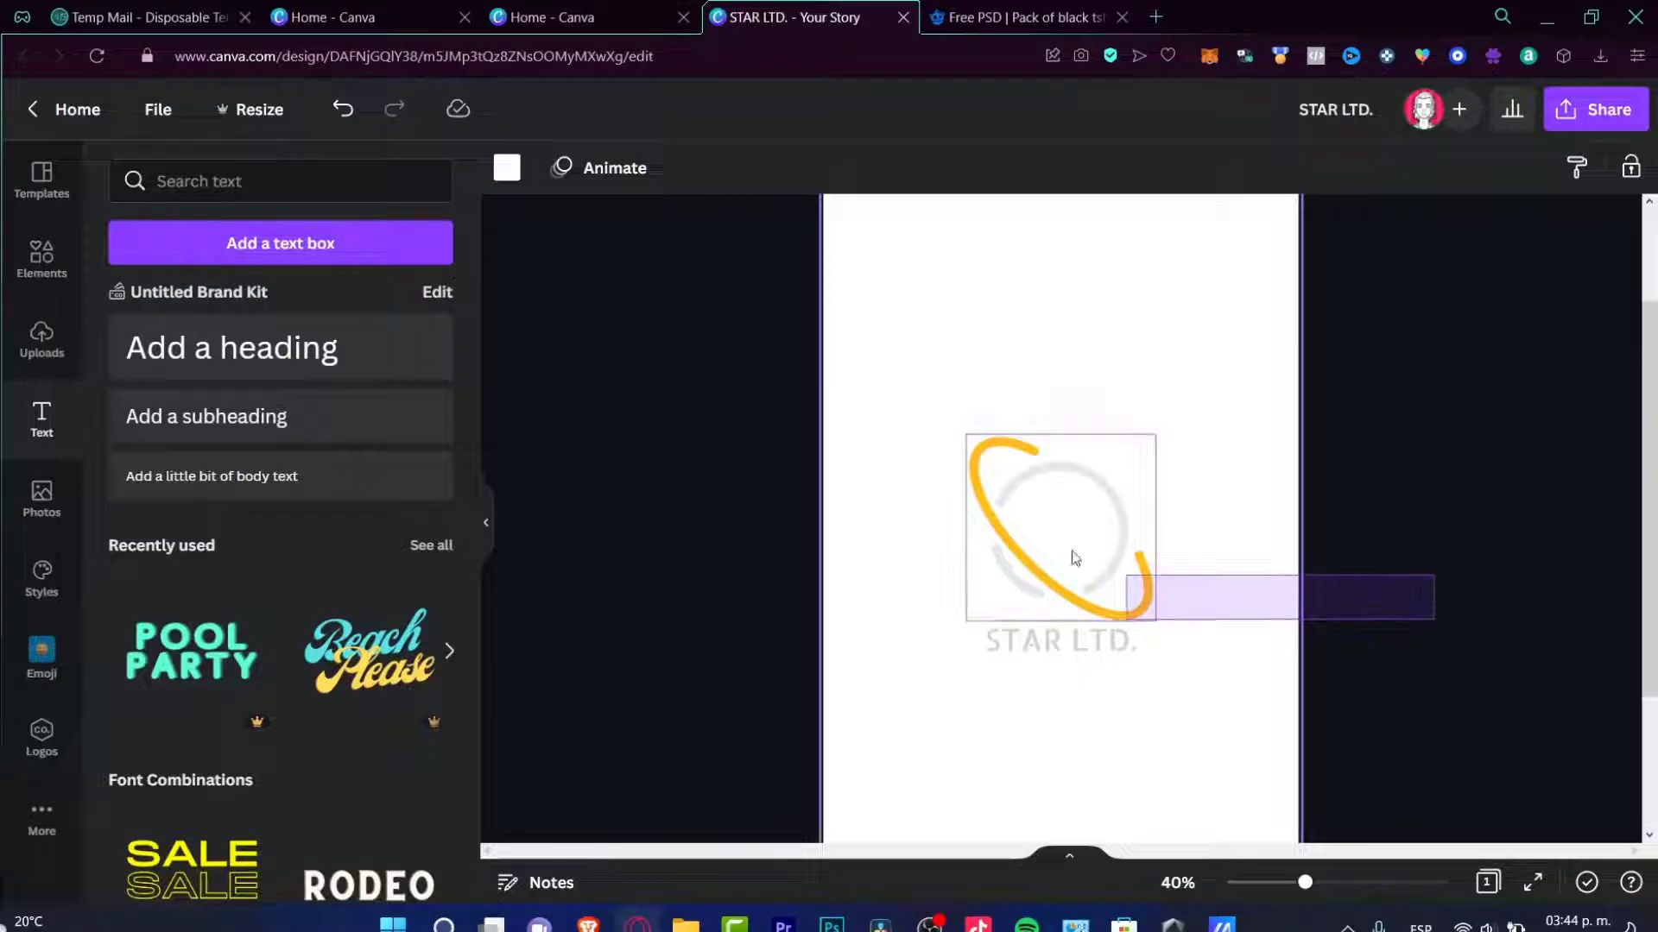
left_click(1073, 555)
left_click_drag(1327, 712, 952, 443)
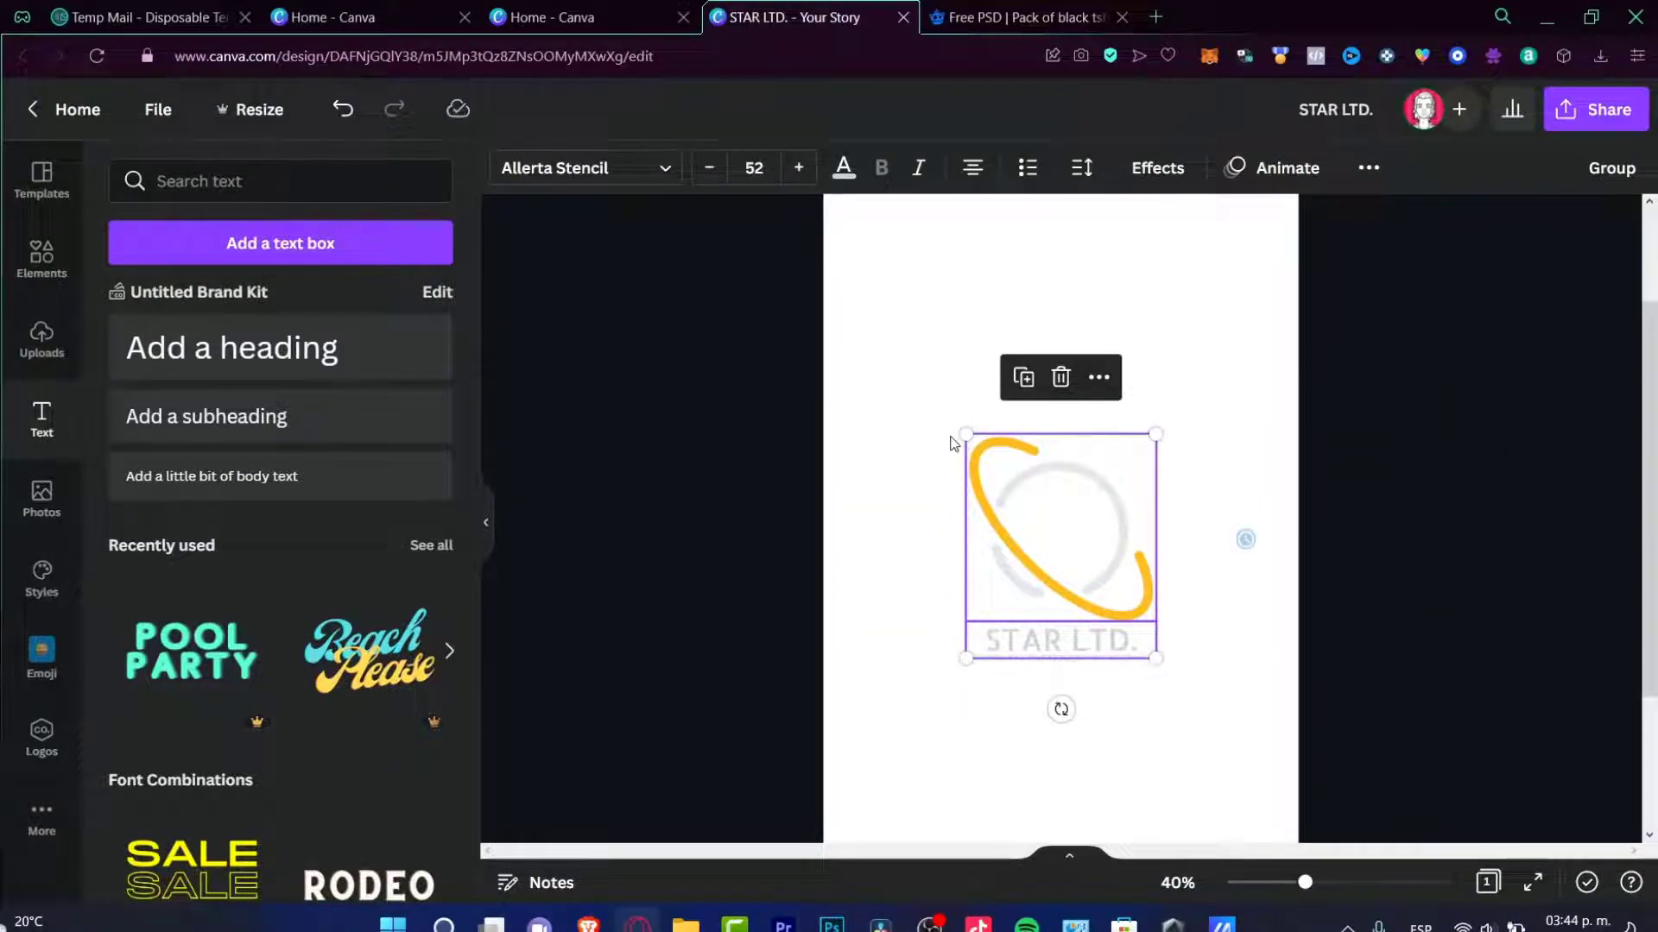
left_click(1550, 531)
left_click_drag(1254, 718, 930, 561)
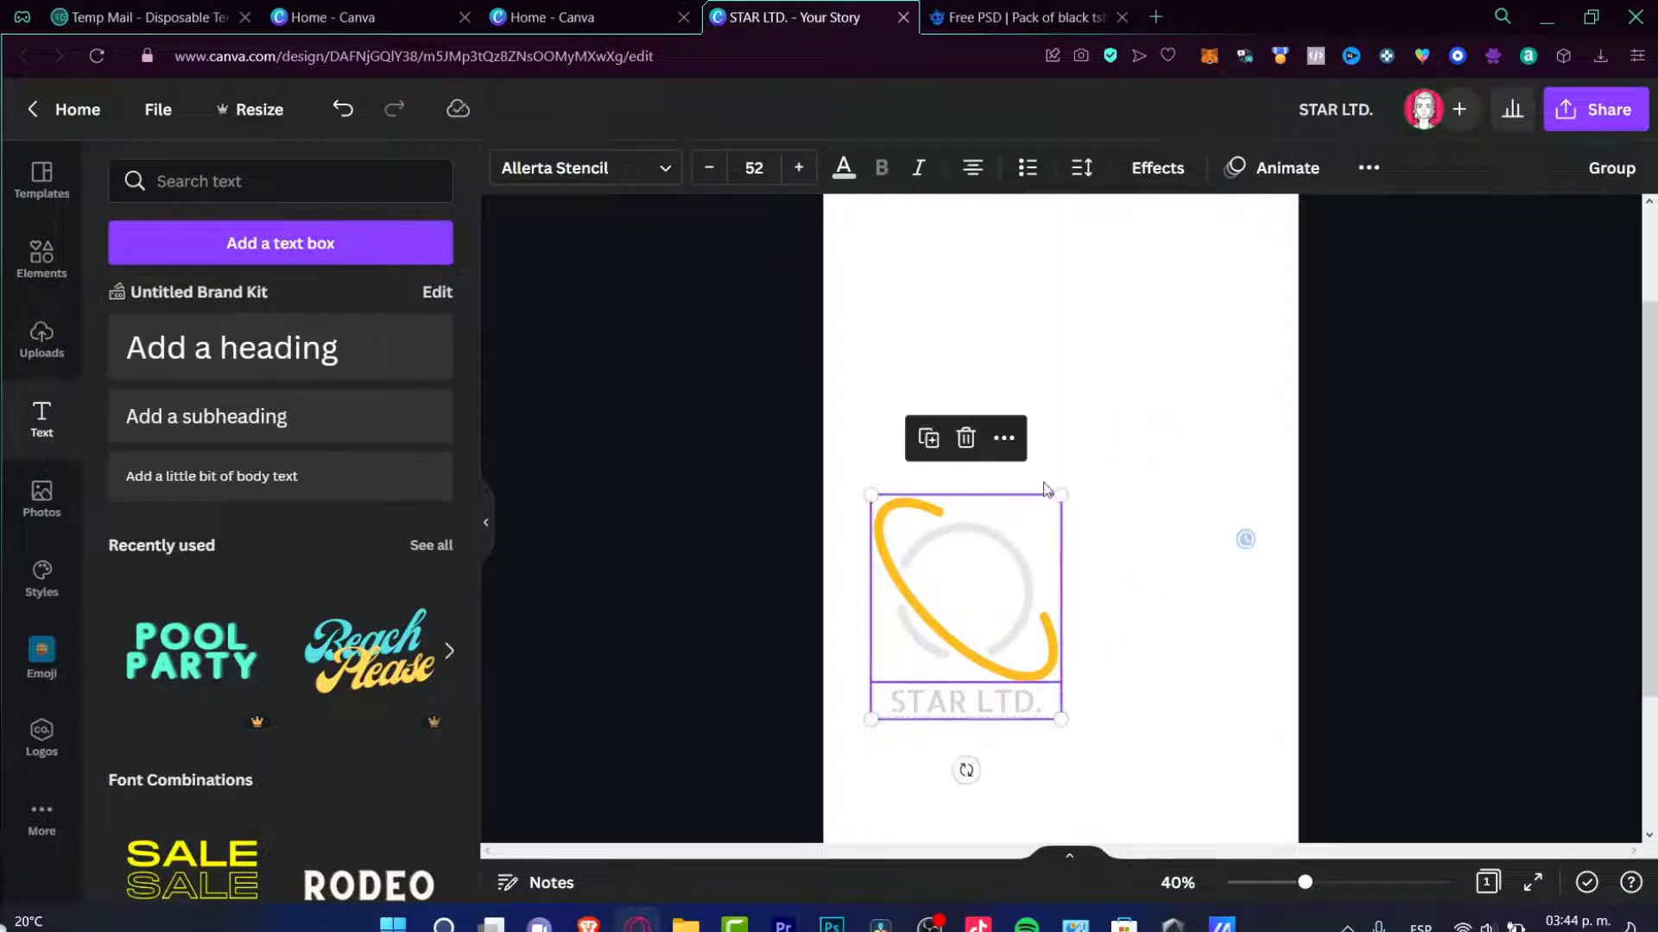
left_click_drag(1061, 485, 1287, 295)
left_click(1324, 371)
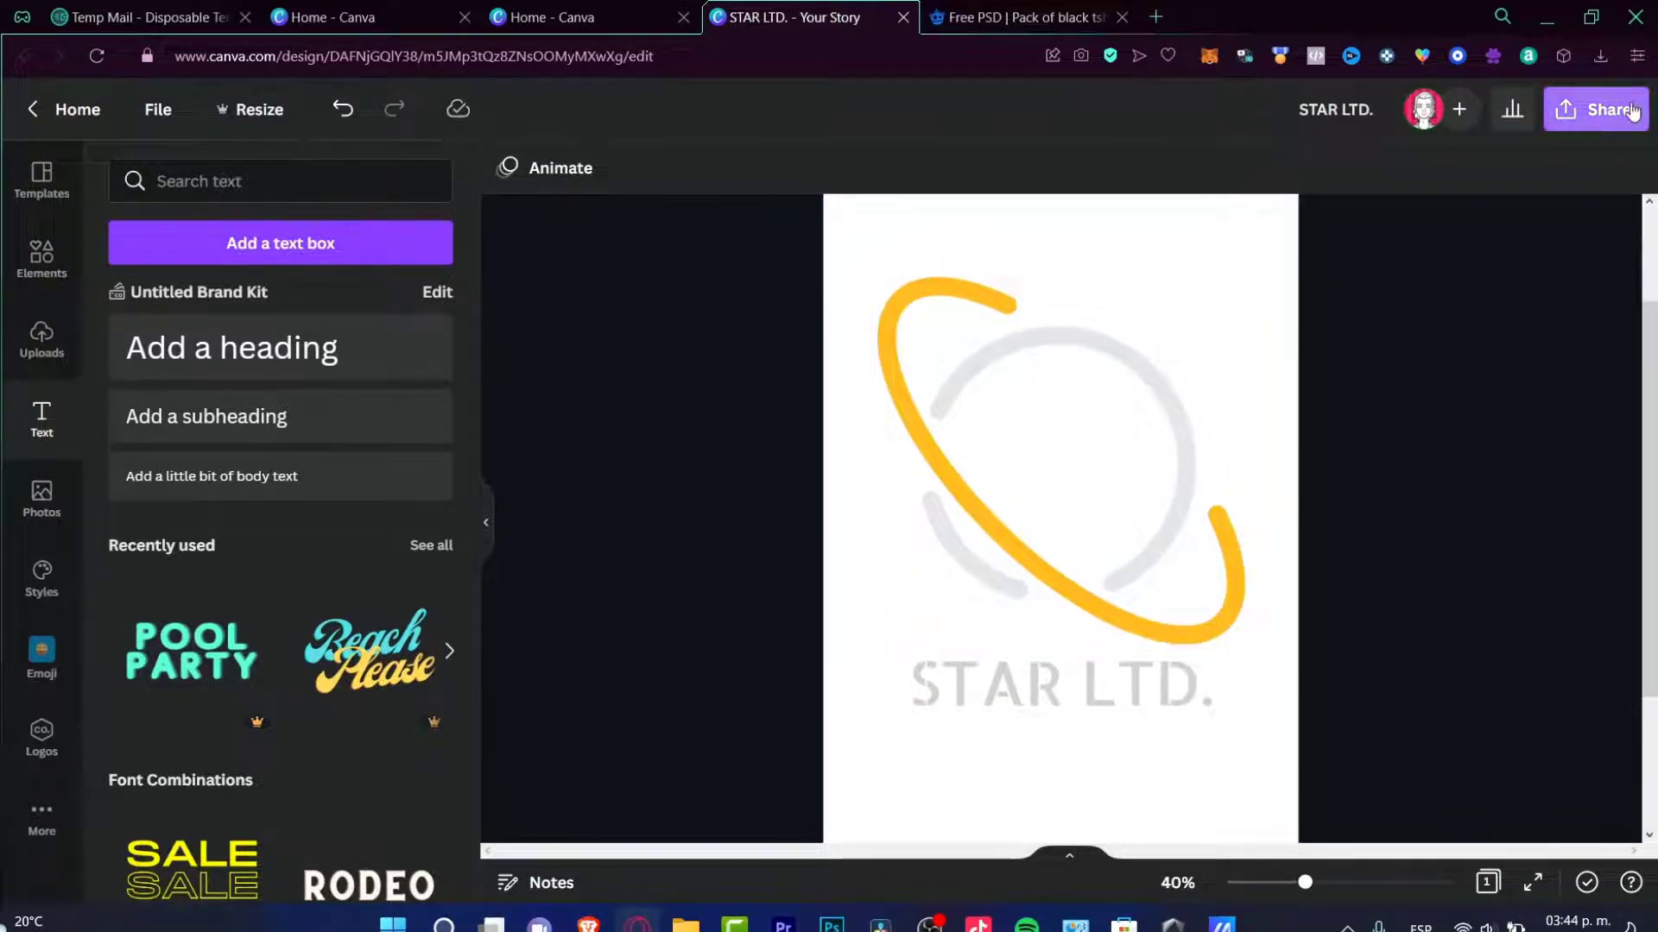
Download the enlarged STAR LTD. design as a PNG without a transparent background
left_click(1595, 120)
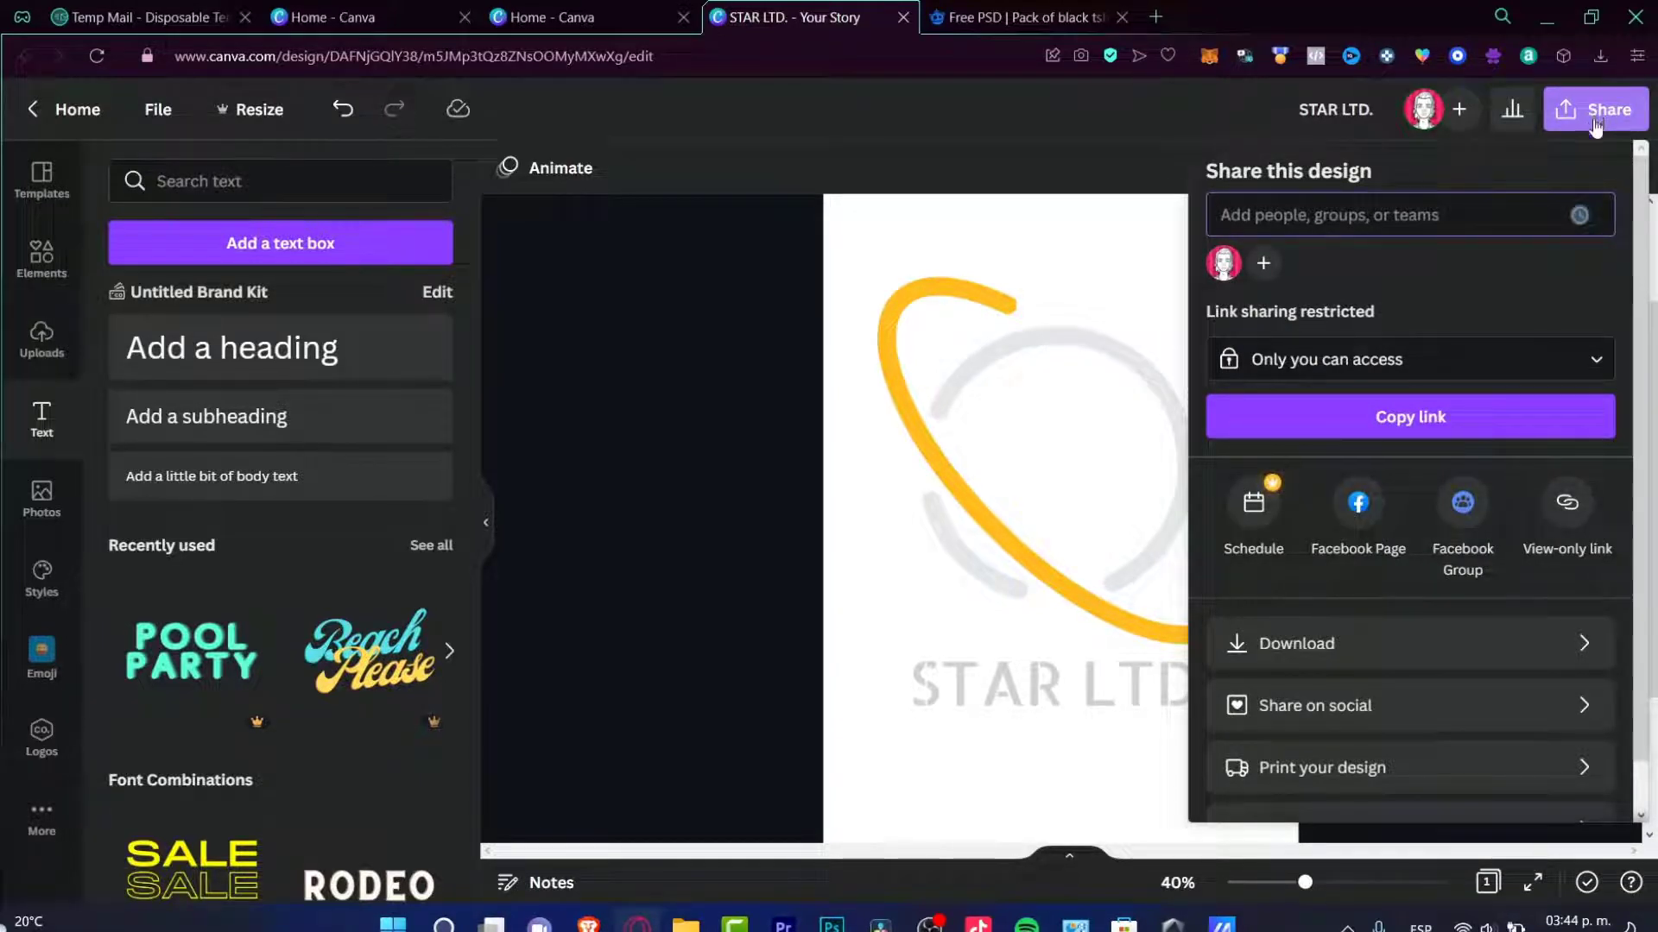
left_click(1426, 638)
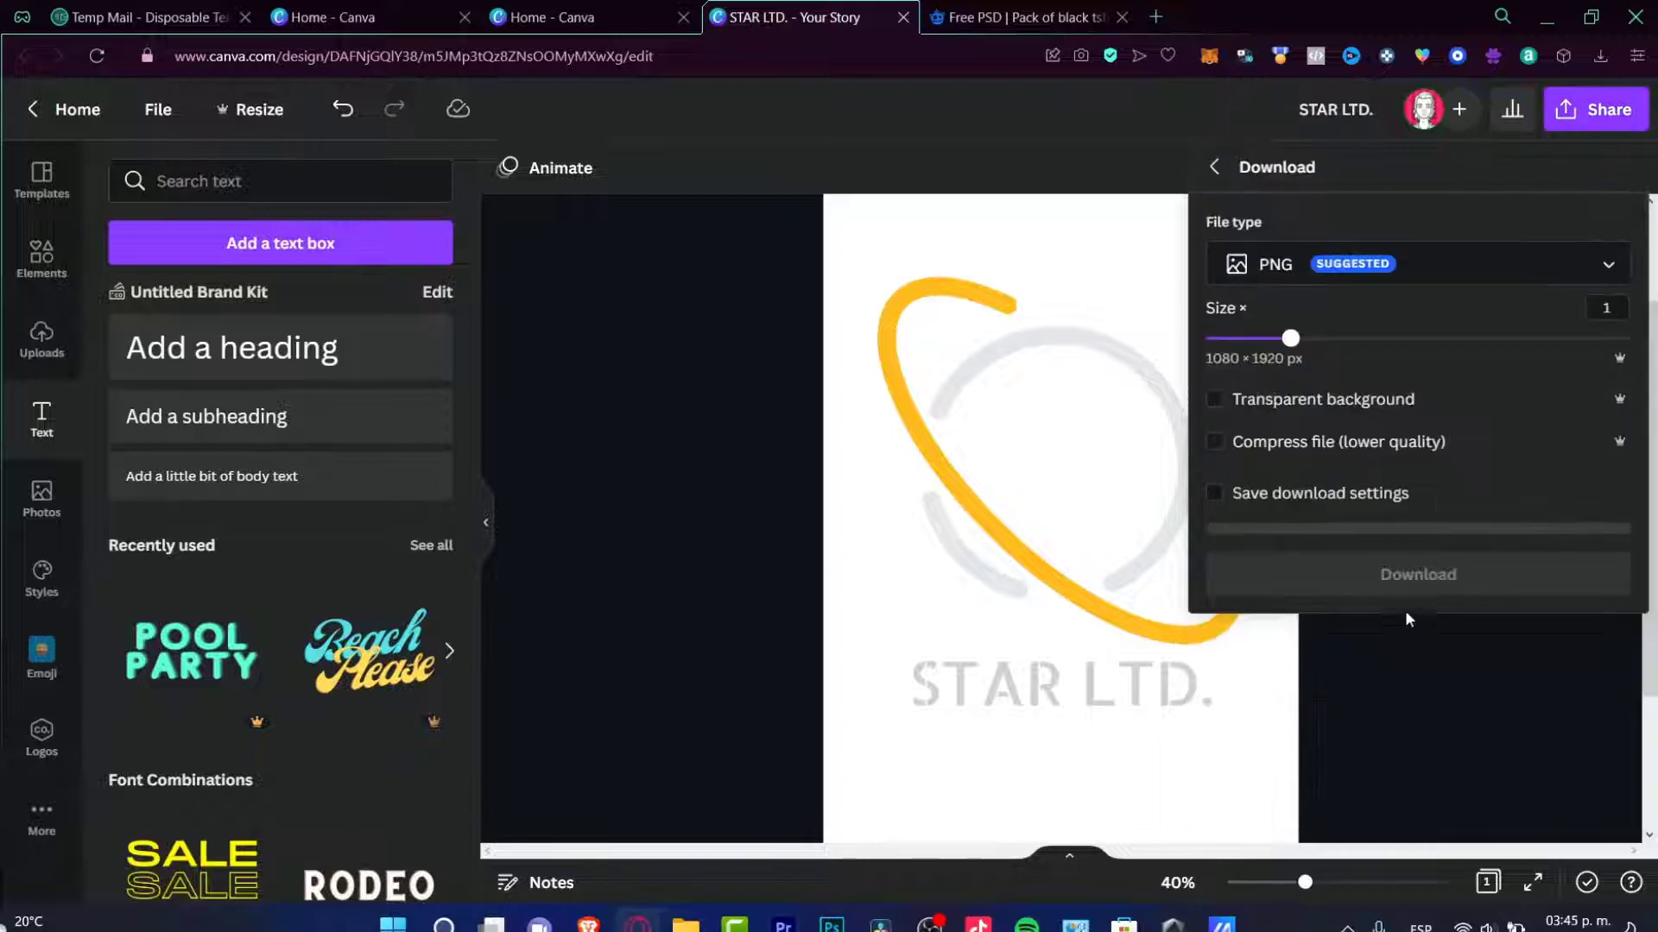
left_click(1256, 407)
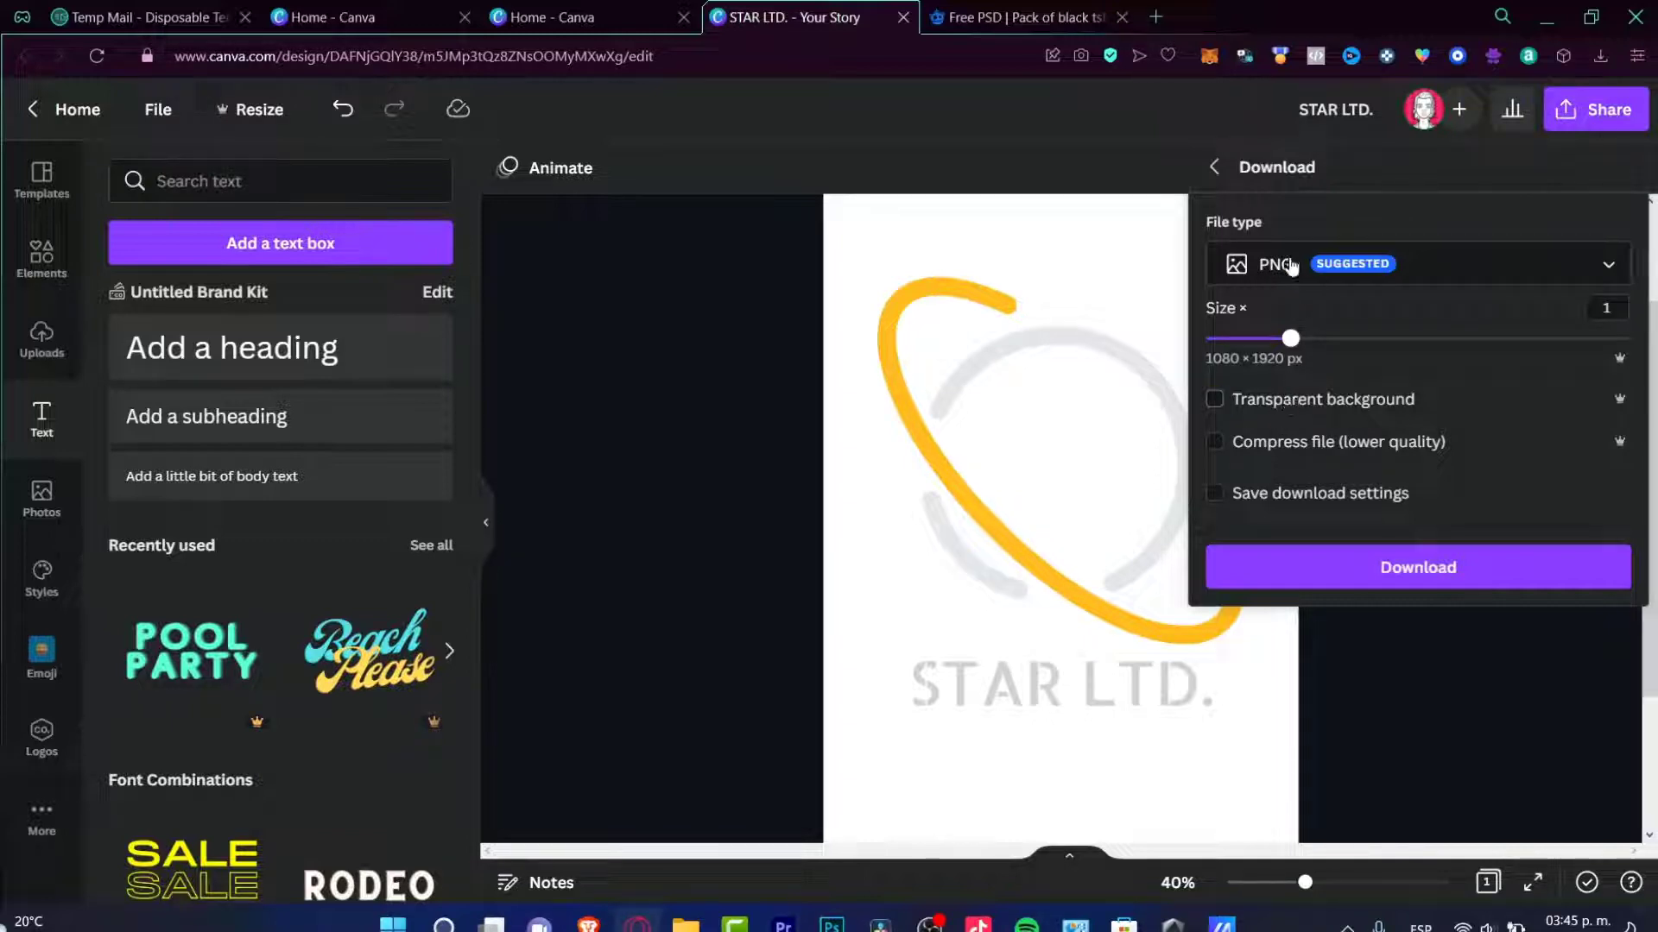
left_click(1291, 265)
left_click(1358, 291)
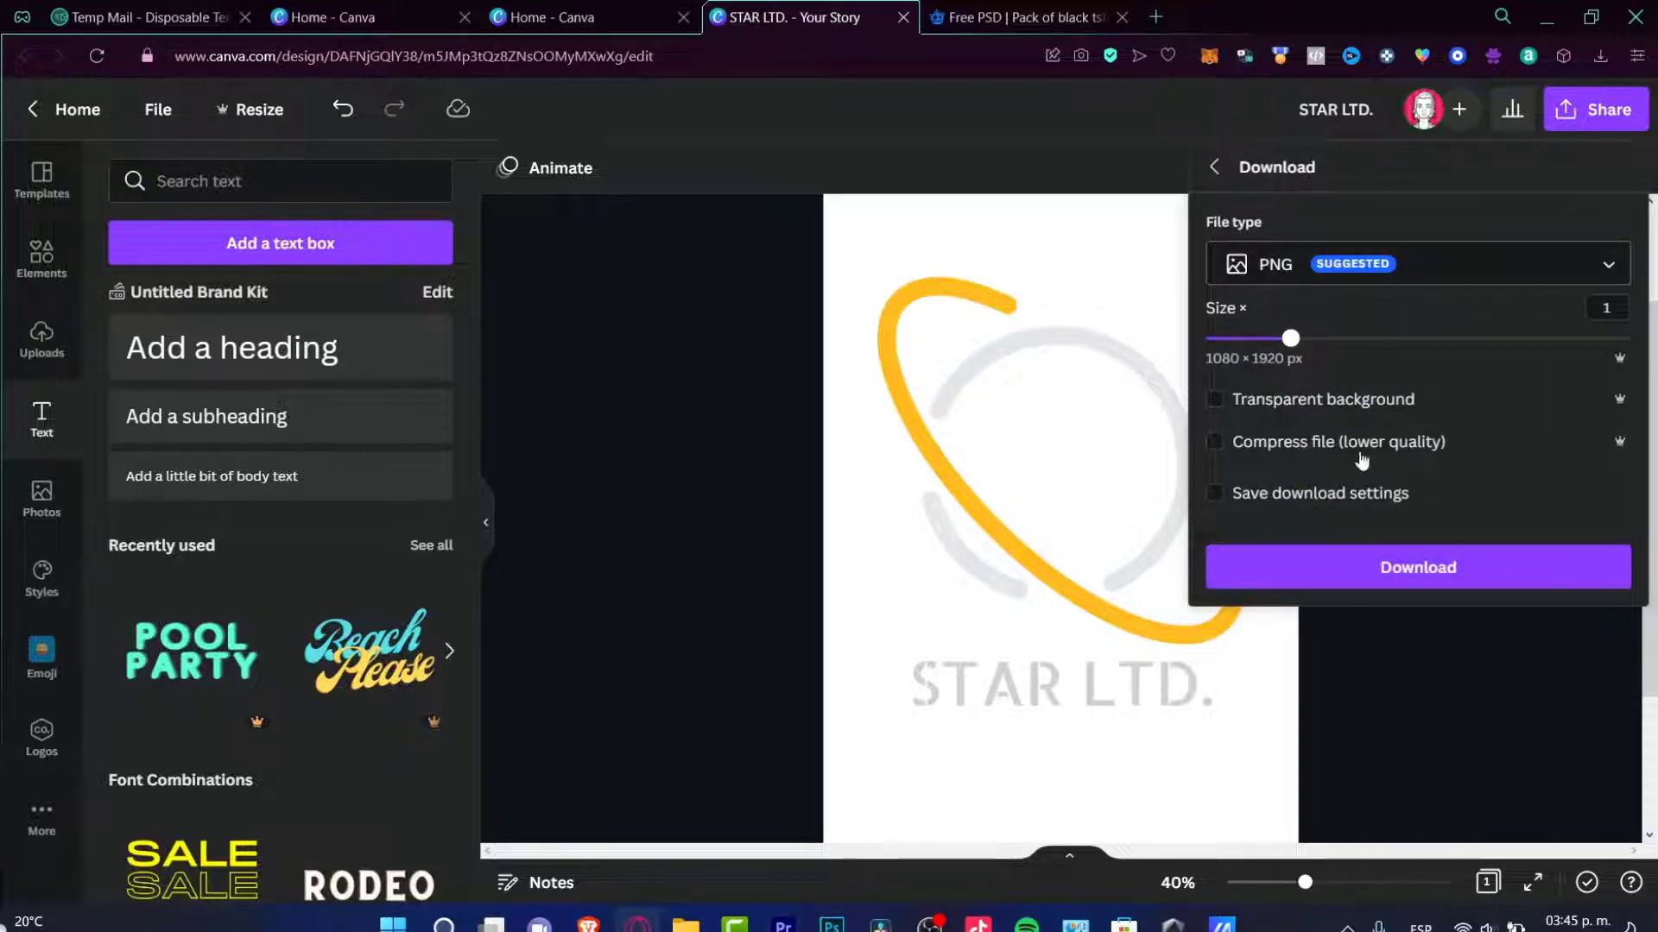
left_click(1391, 563)
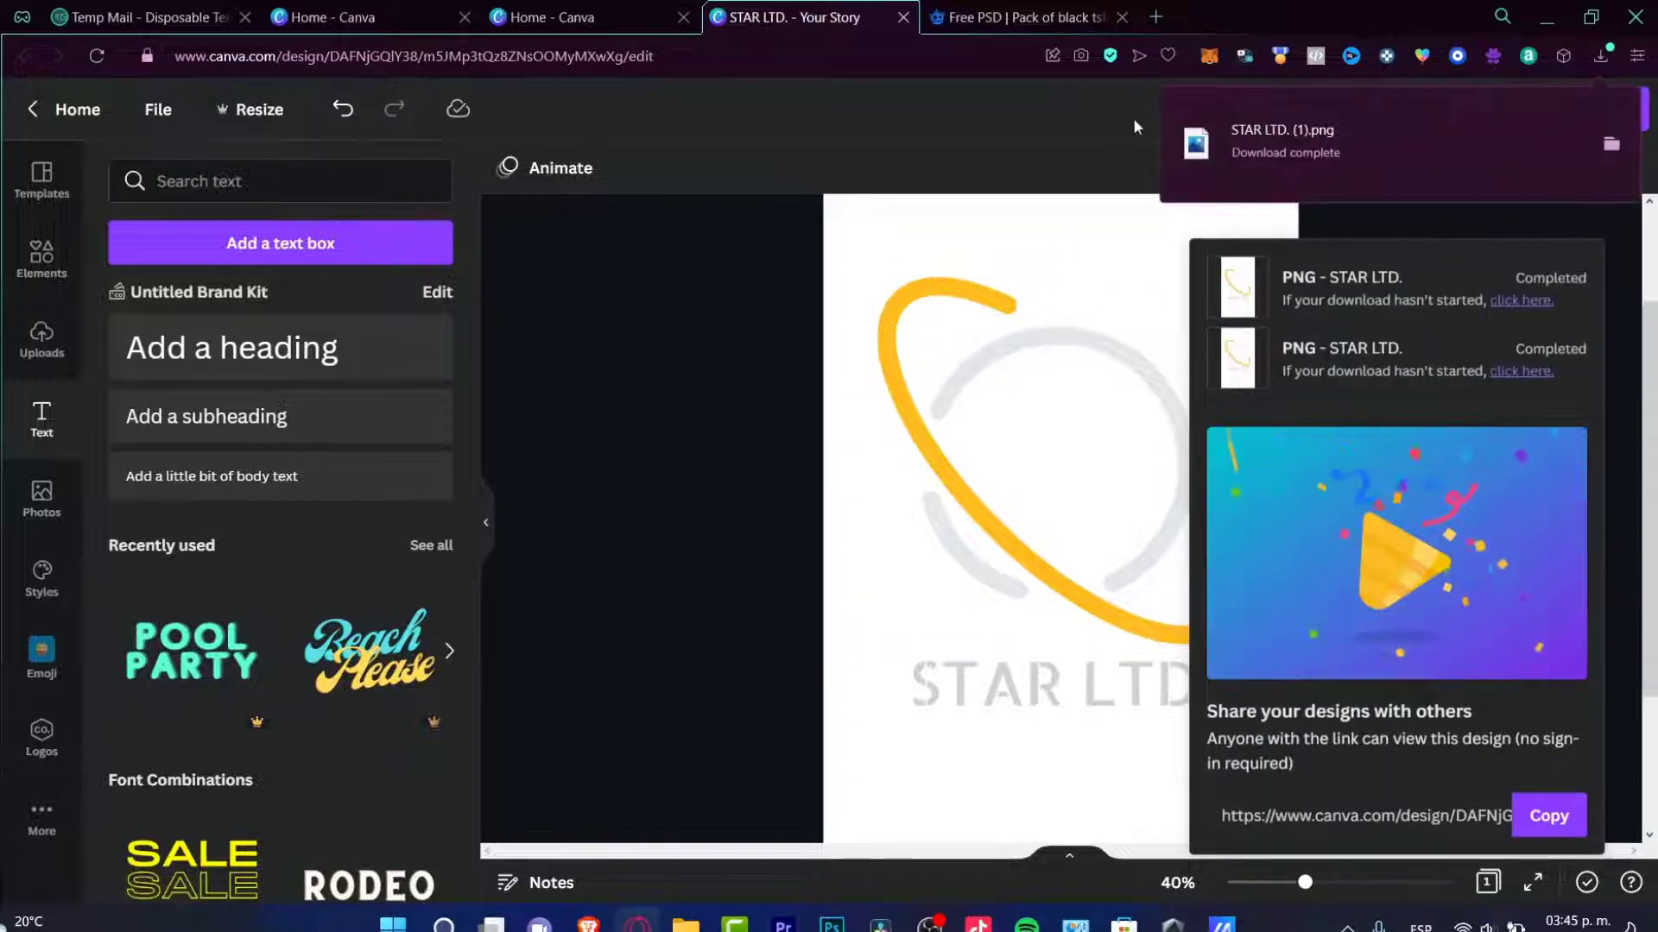
Search the web for "background remover" in a new tab and open the remove.bg website
left_click(1155, 17)
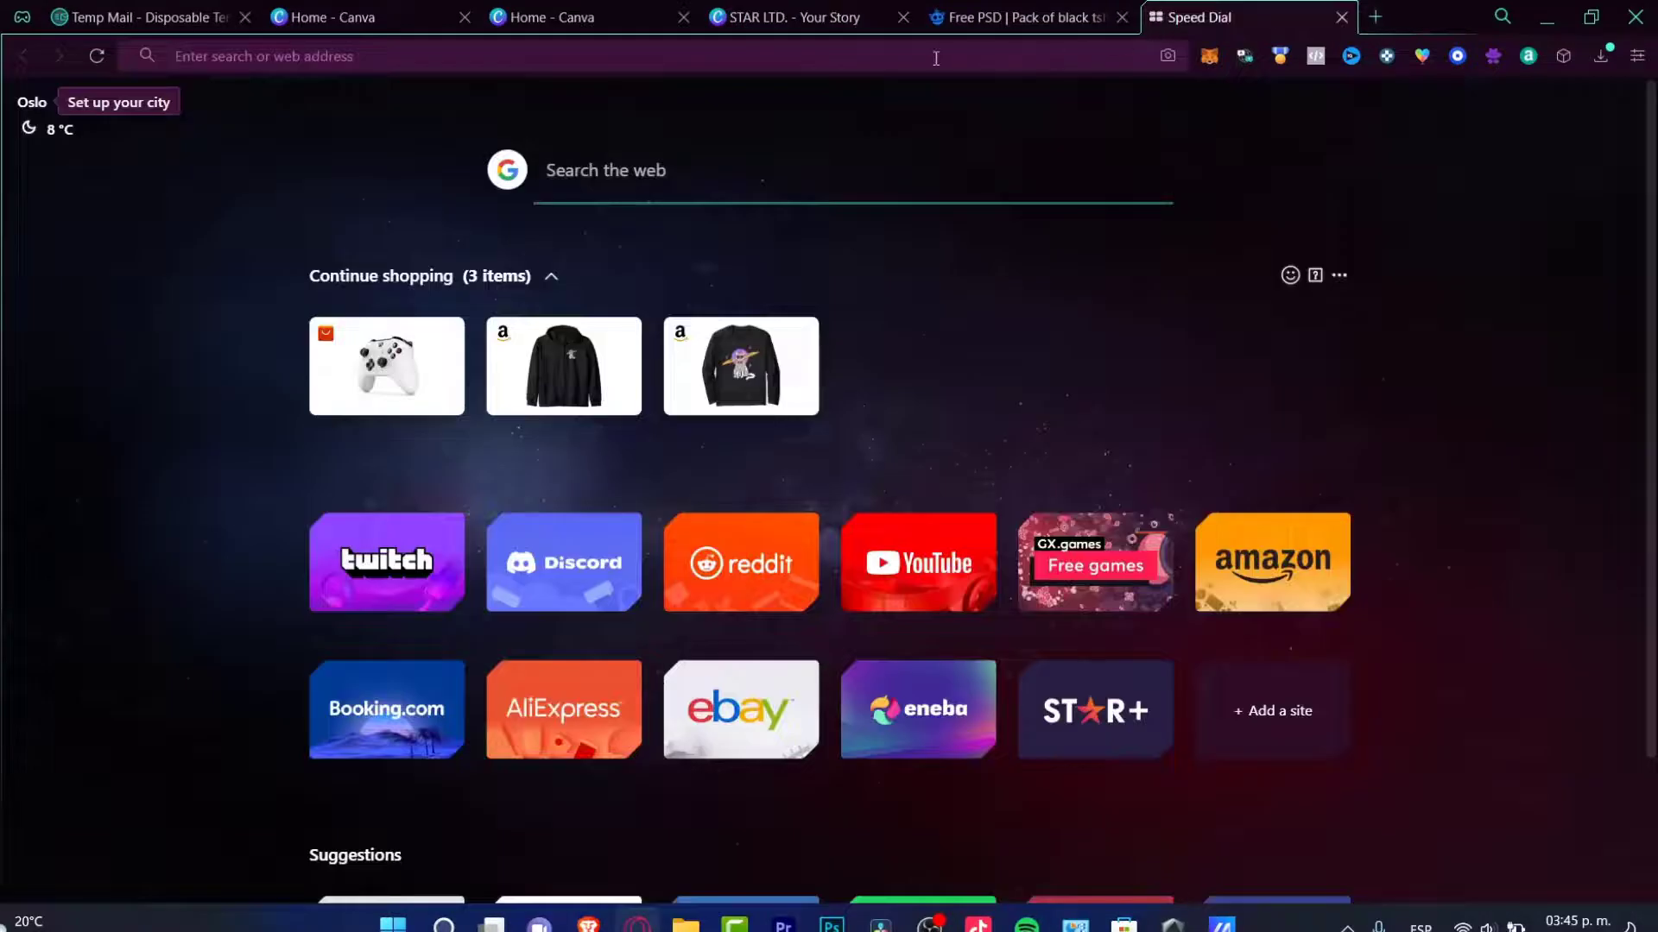
type("BACKGROUND")
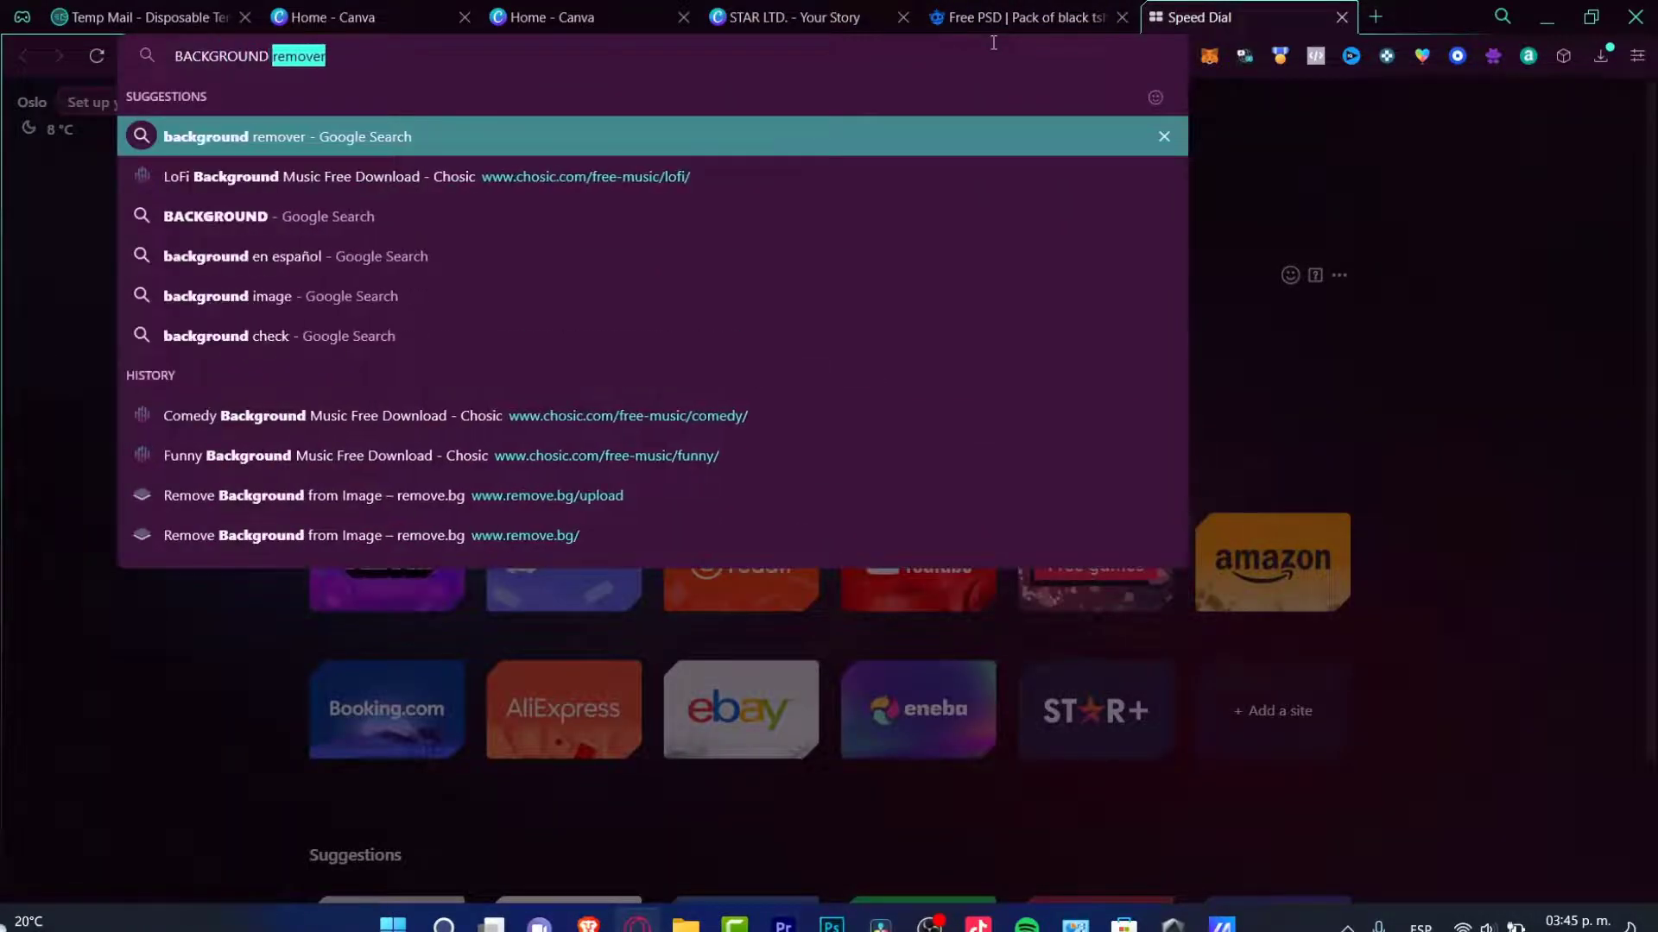
key("Return")
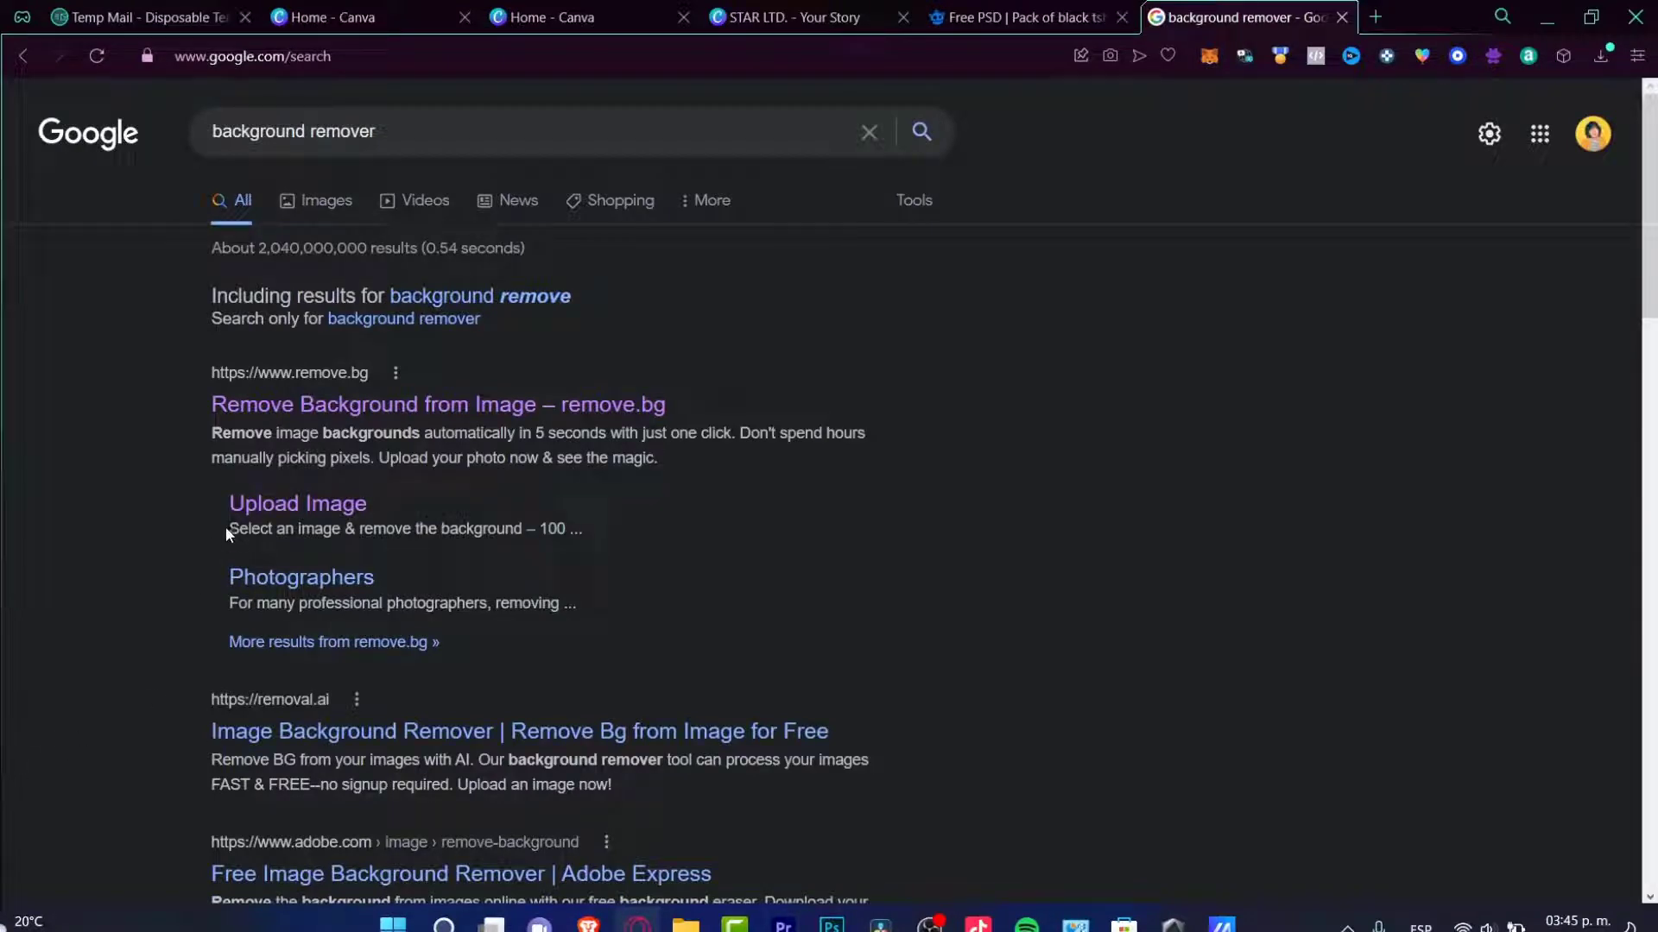
left_click(344, 417)
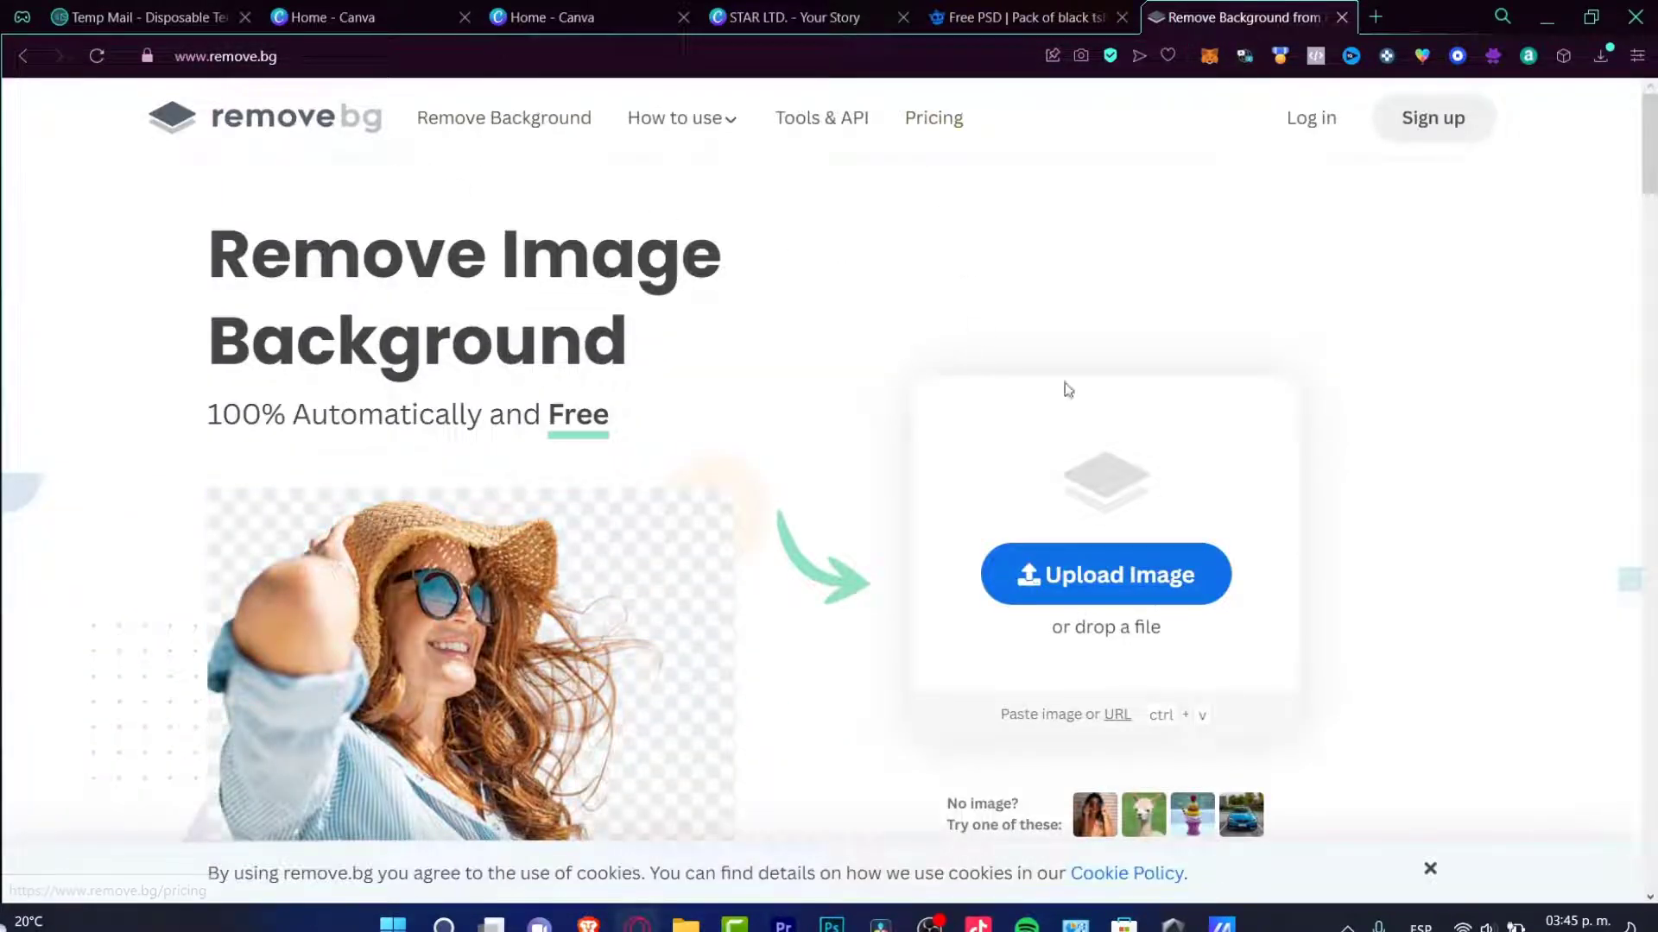
Review the remove.bg pricing plans, including what the free account offers
left_click(929, 128)
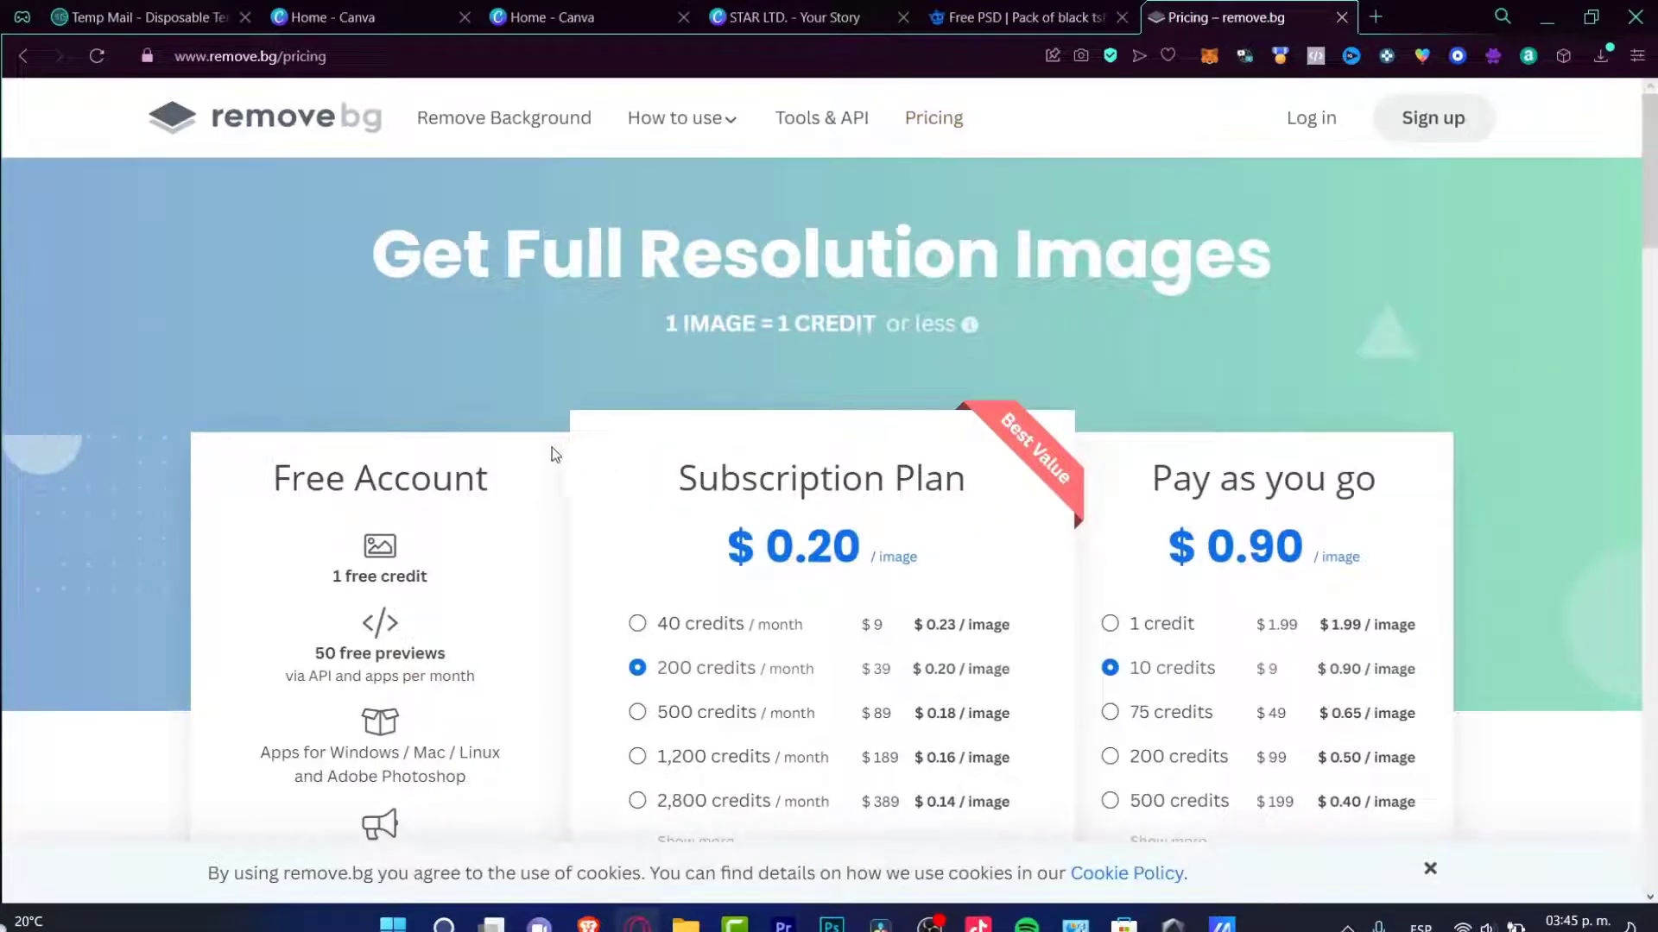
left_click_drag(508, 488, 271, 480)
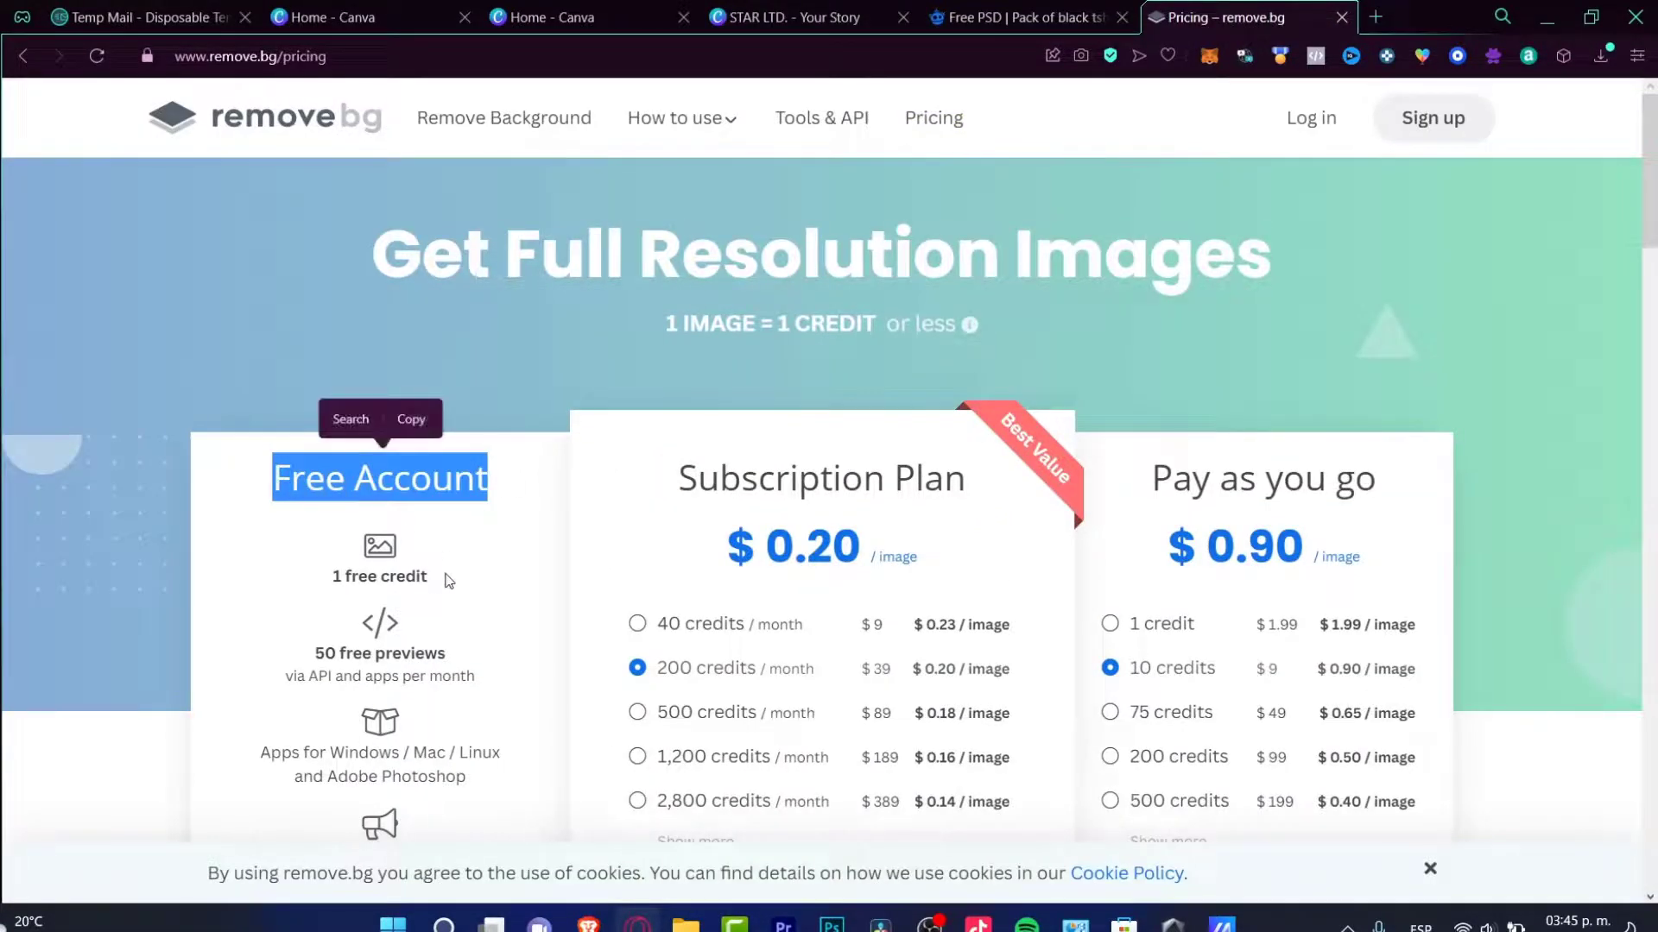
left_click_drag(430, 577, 345, 577)
scroll(436, 656, "down", 4)
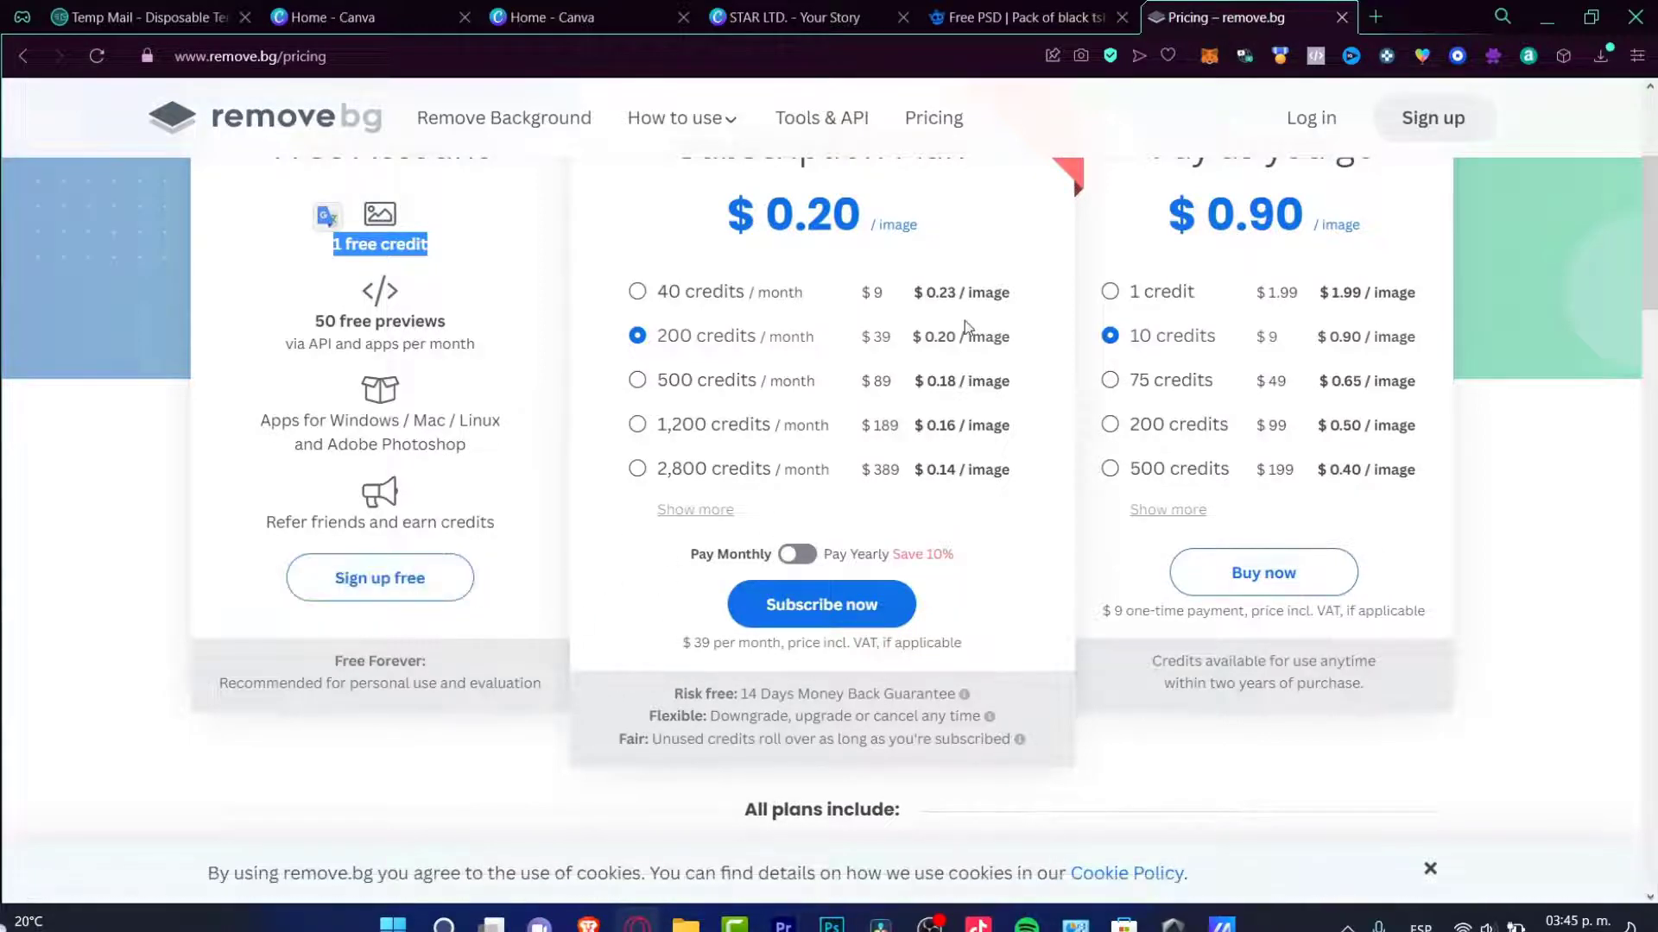
scroll(384, 561, "up", 4)
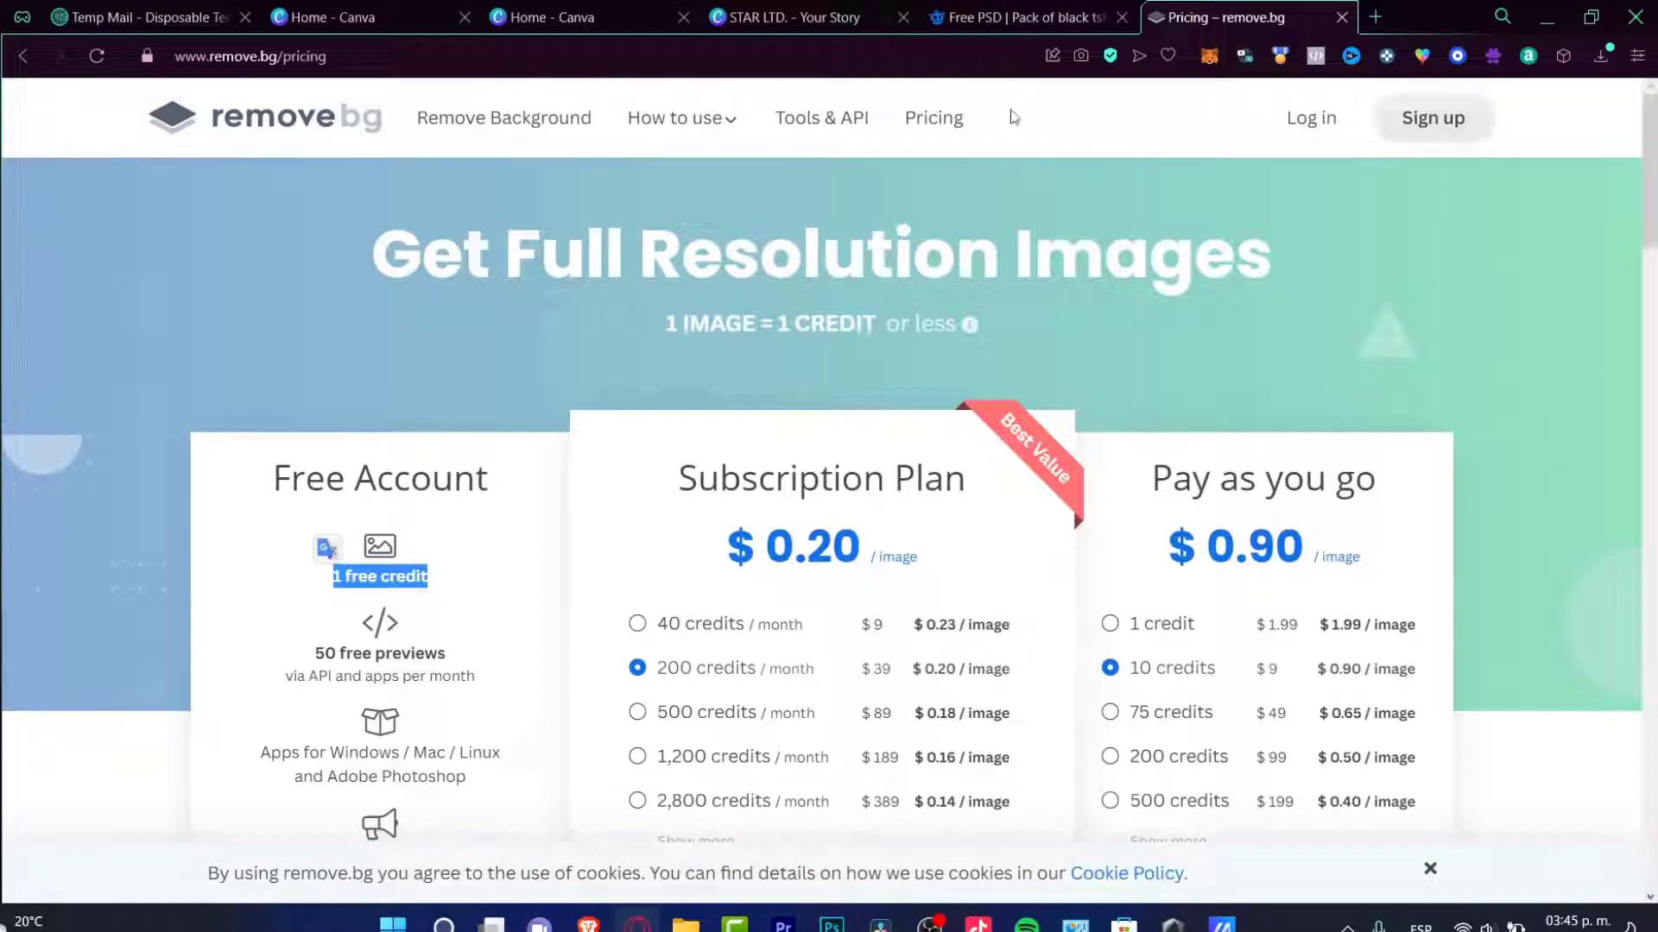
Upload STAR LTD. (1).png to remove.bg to remove its background
left_click(474, 126)
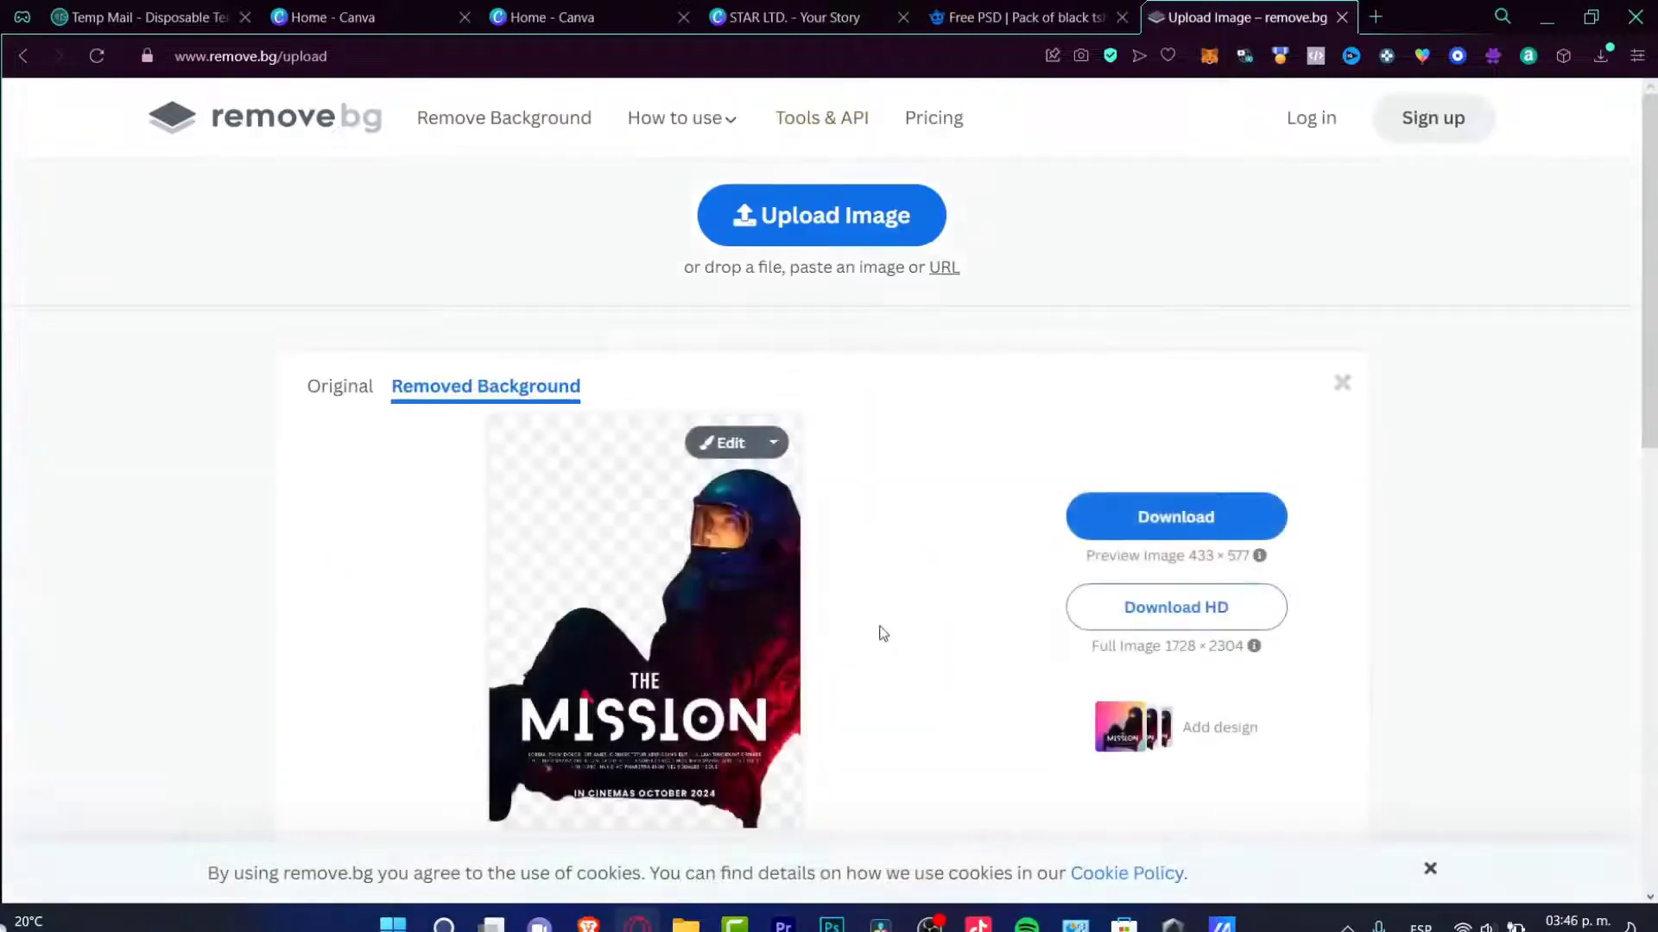
left_click(914, 647)
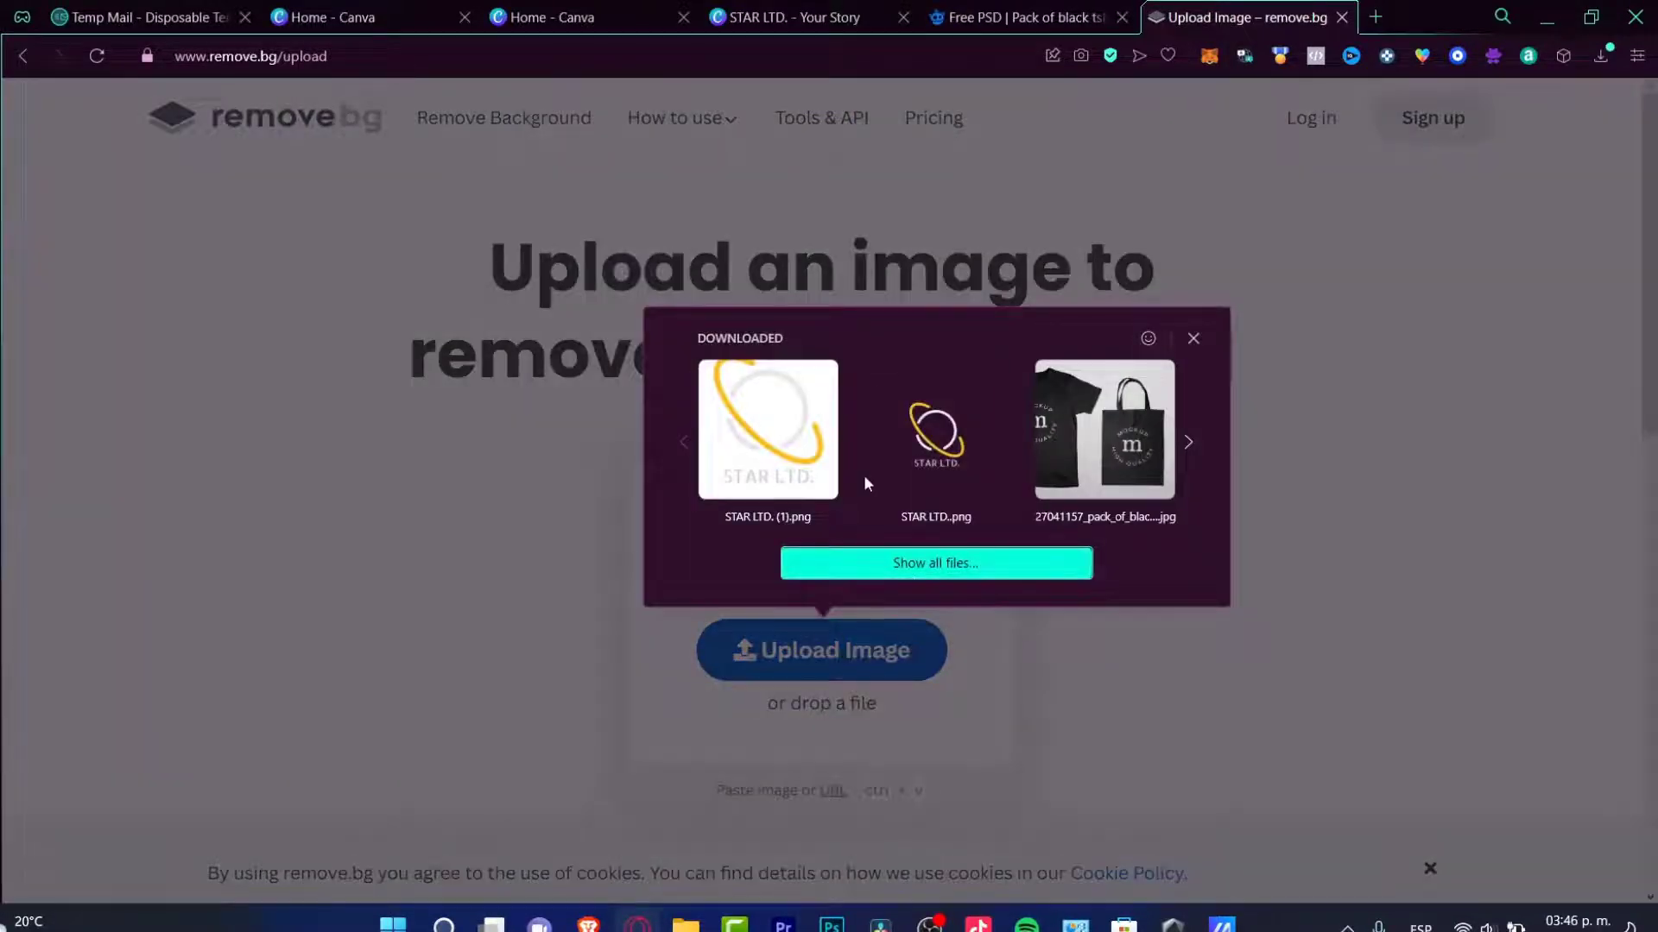
left_click(830, 481)
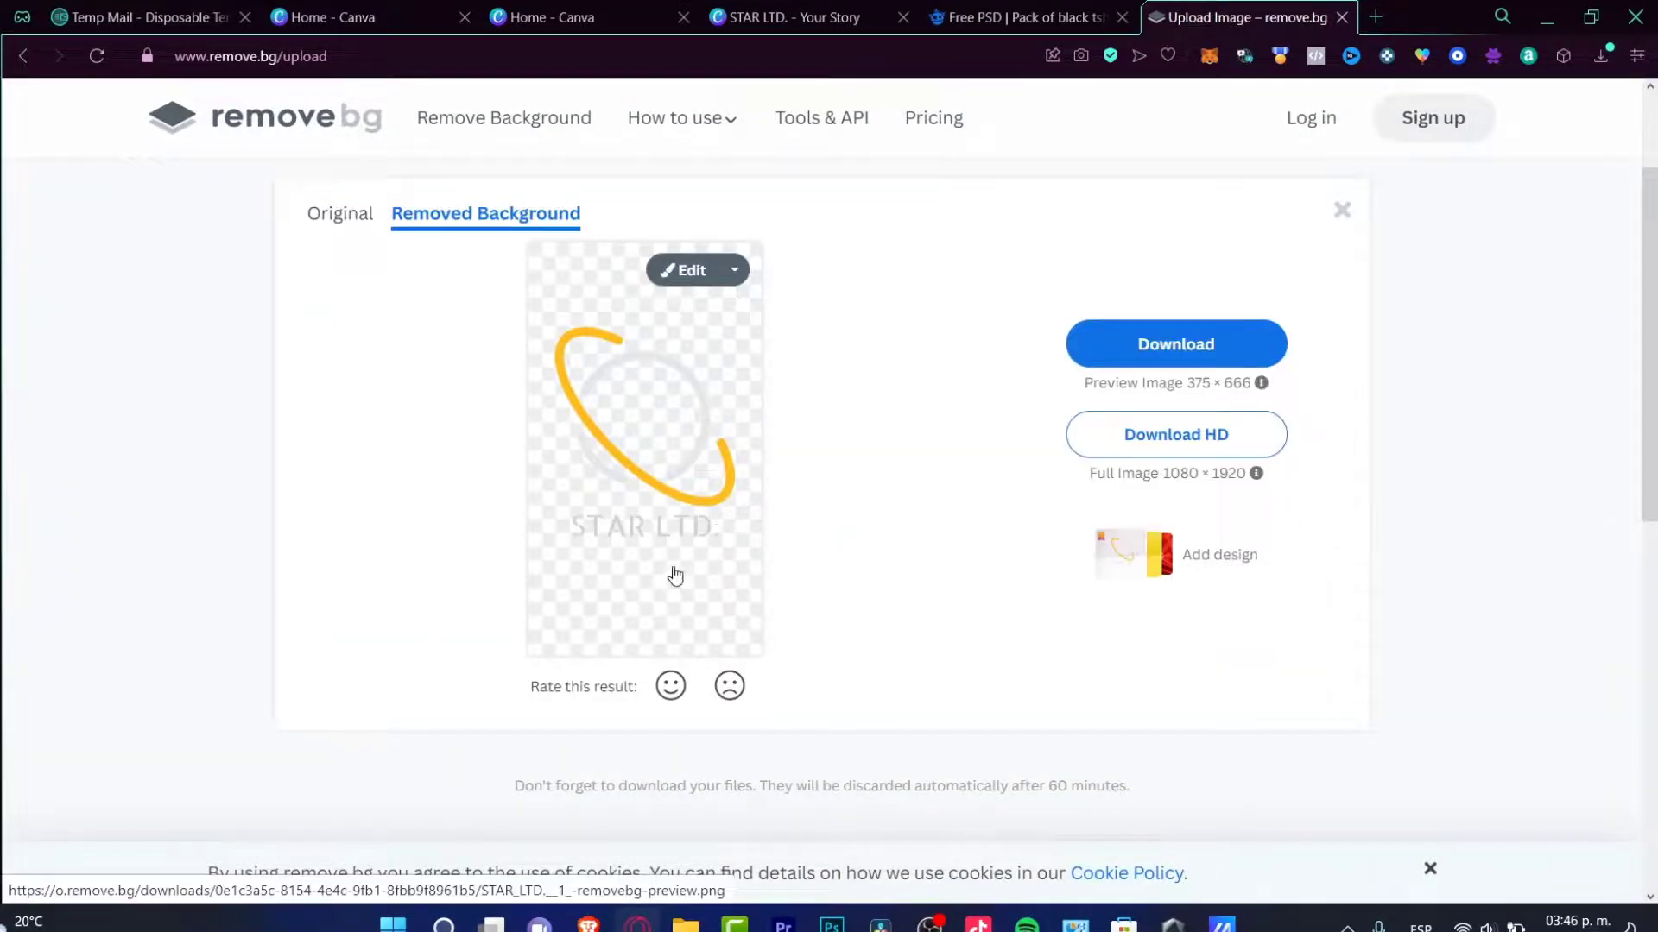
Download the preview-size logo without background, check it in the image viewer and close the viewer
left_click(1189, 354)
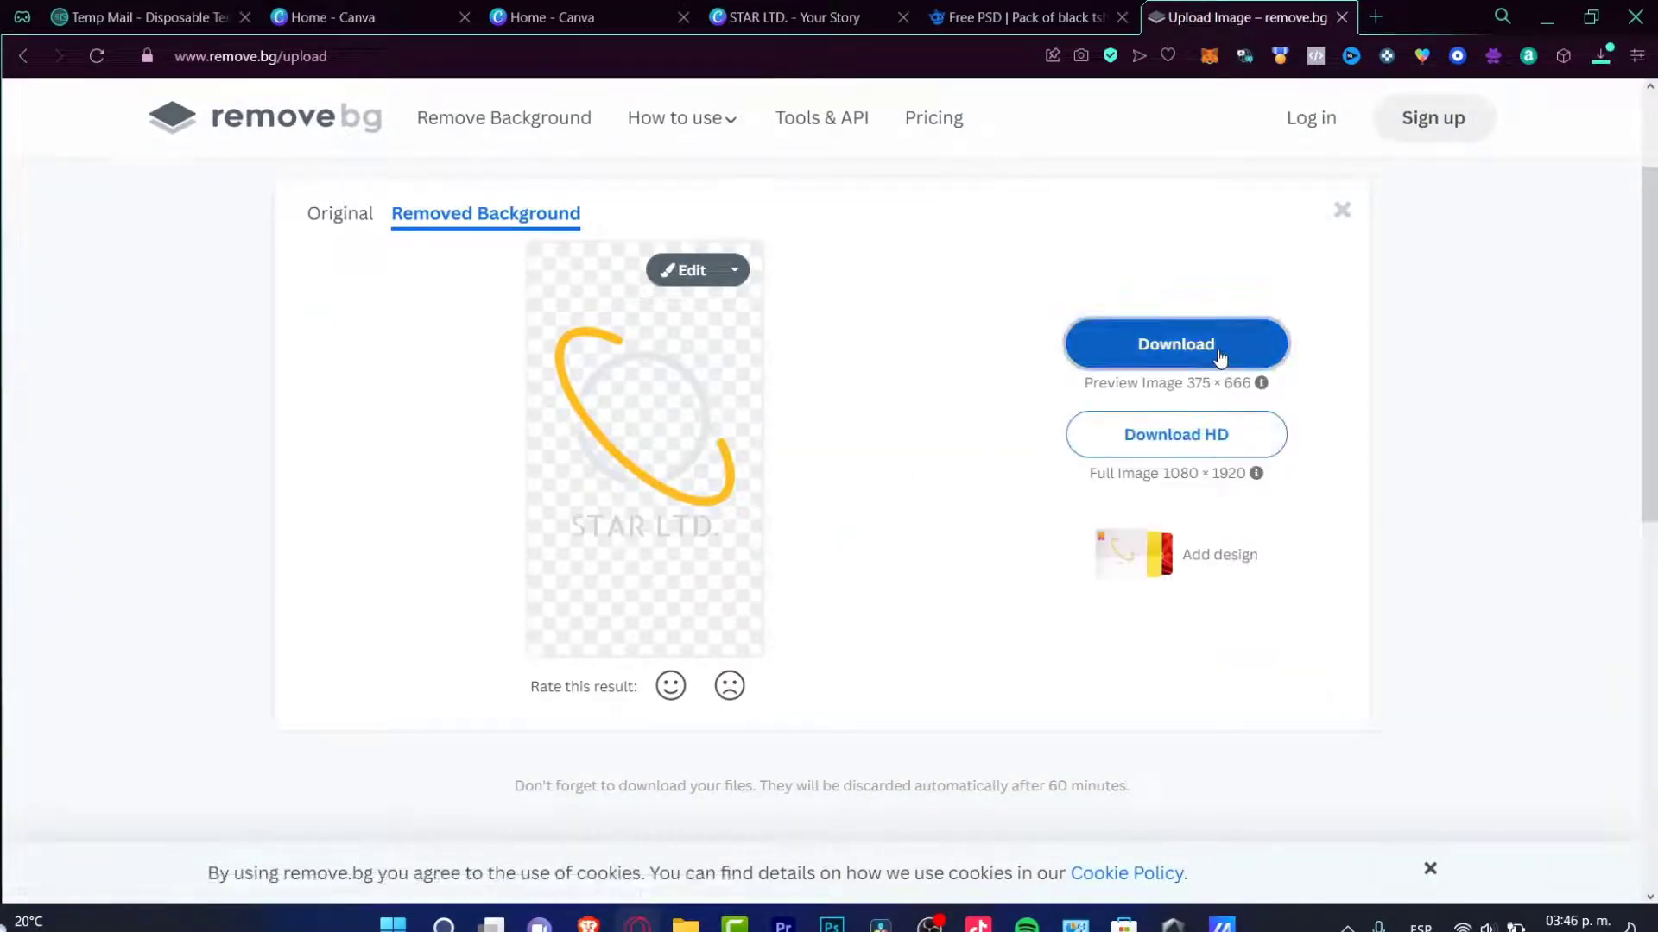
left_click(1345, 147)
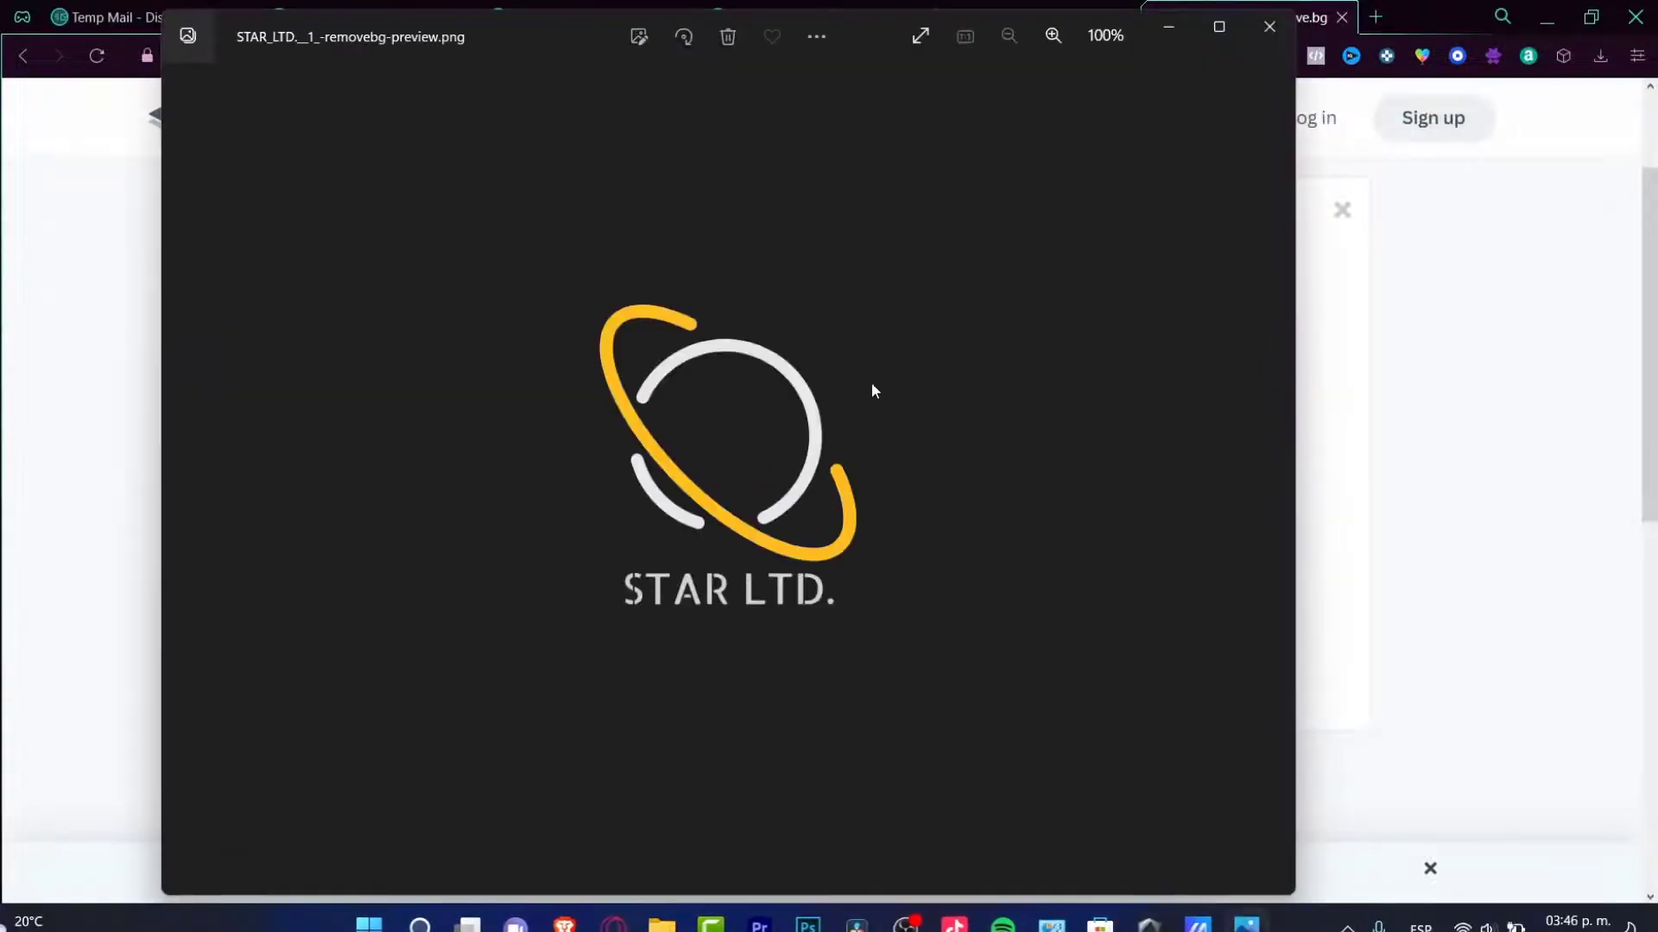
key("alt+F4")
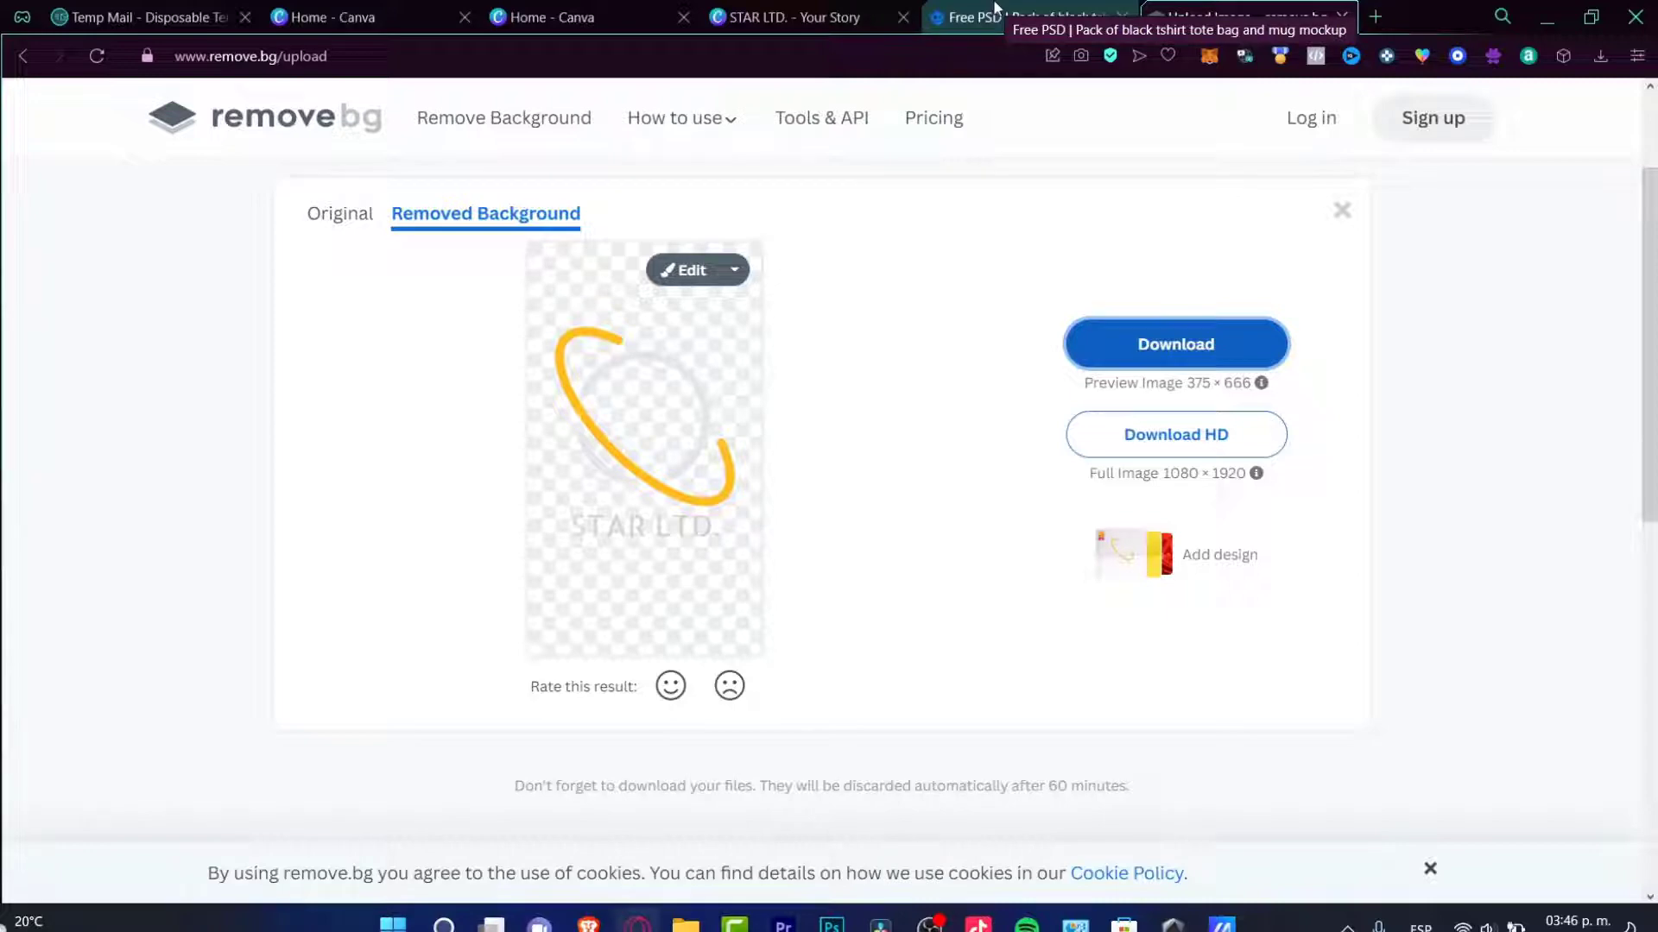
Go back past the Freepik mockup and the STAR LTD. design to the Canva home page
left_click(1003, 17)
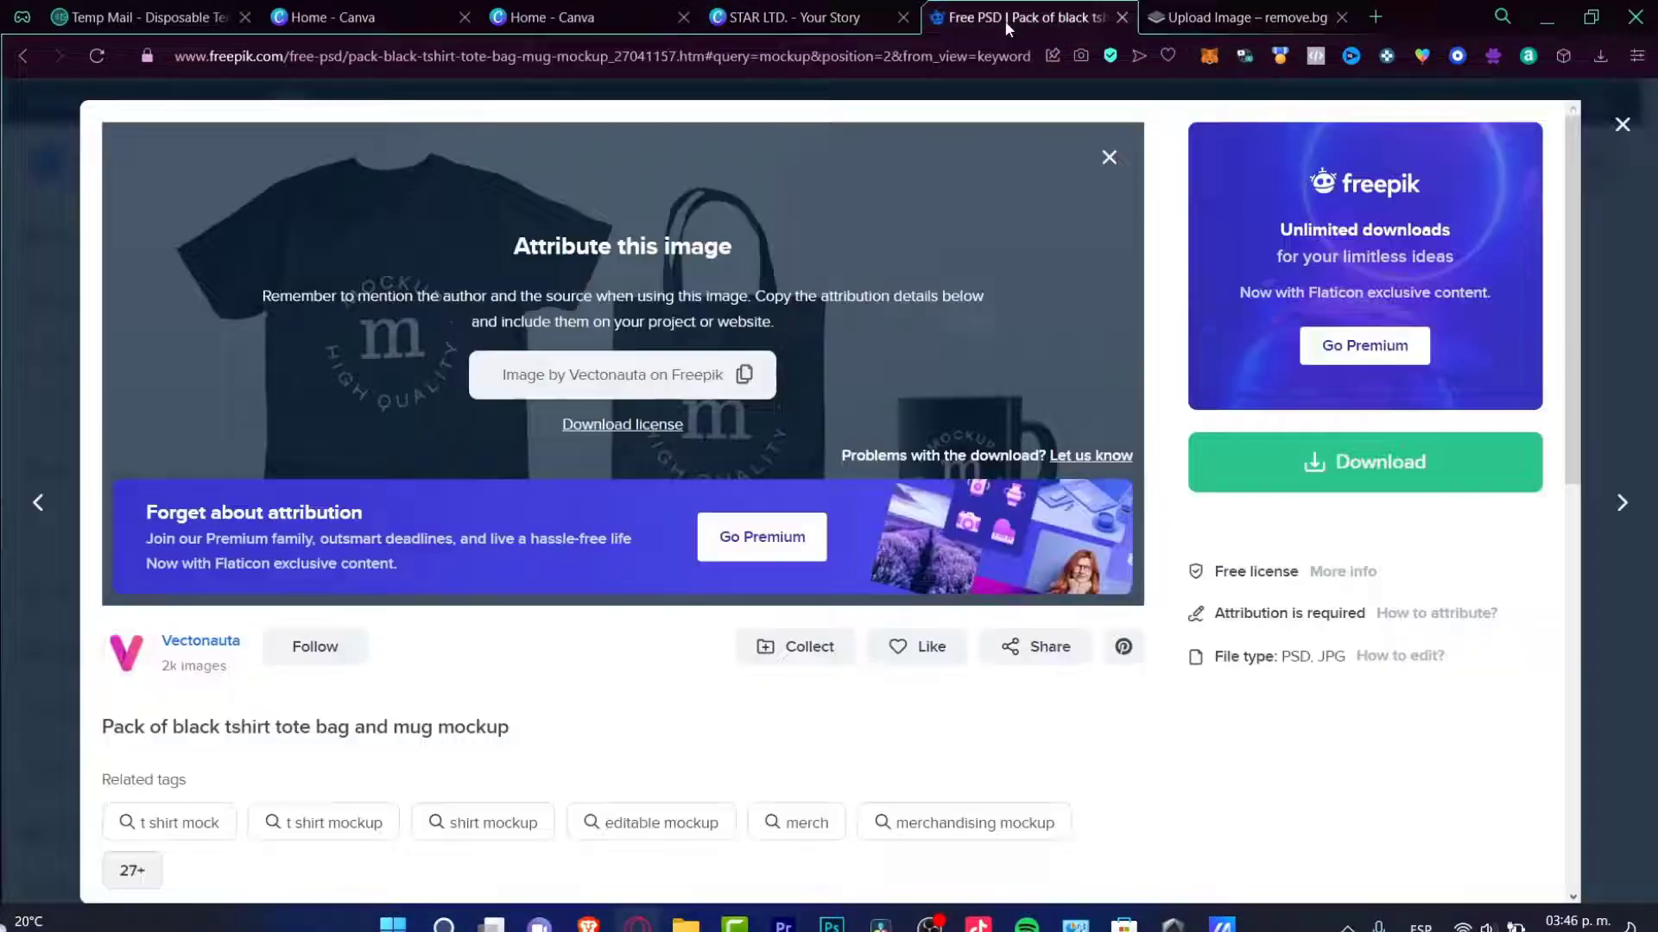
left_click(841, 13)
left_click(742, 384)
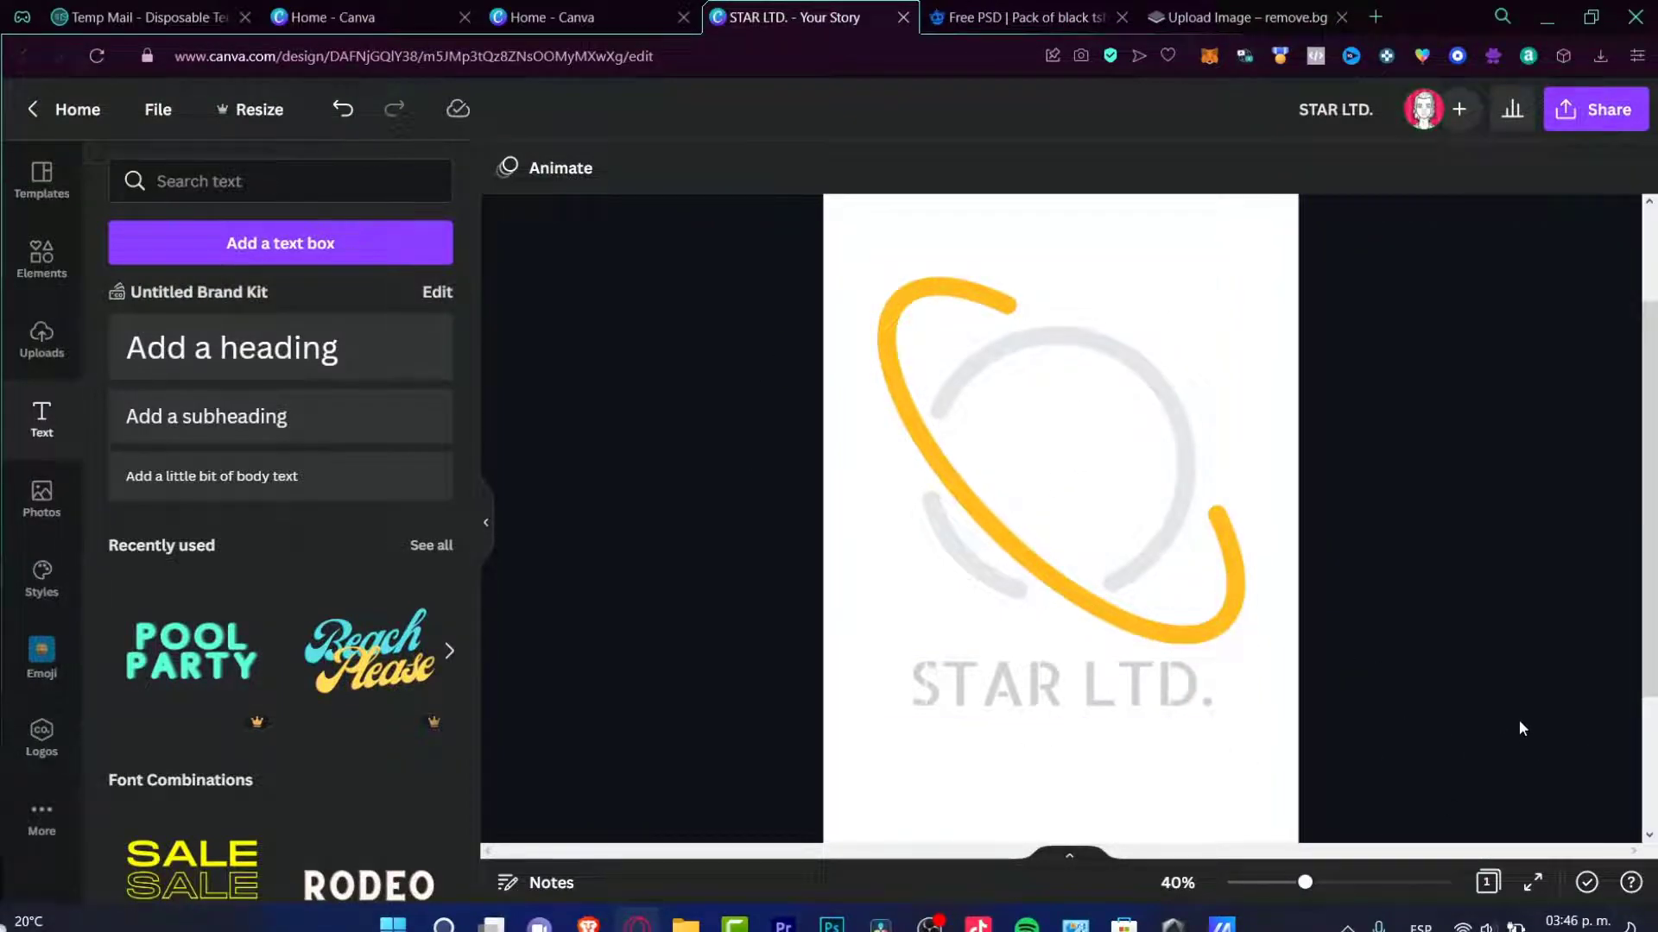
left_click(622, 13)
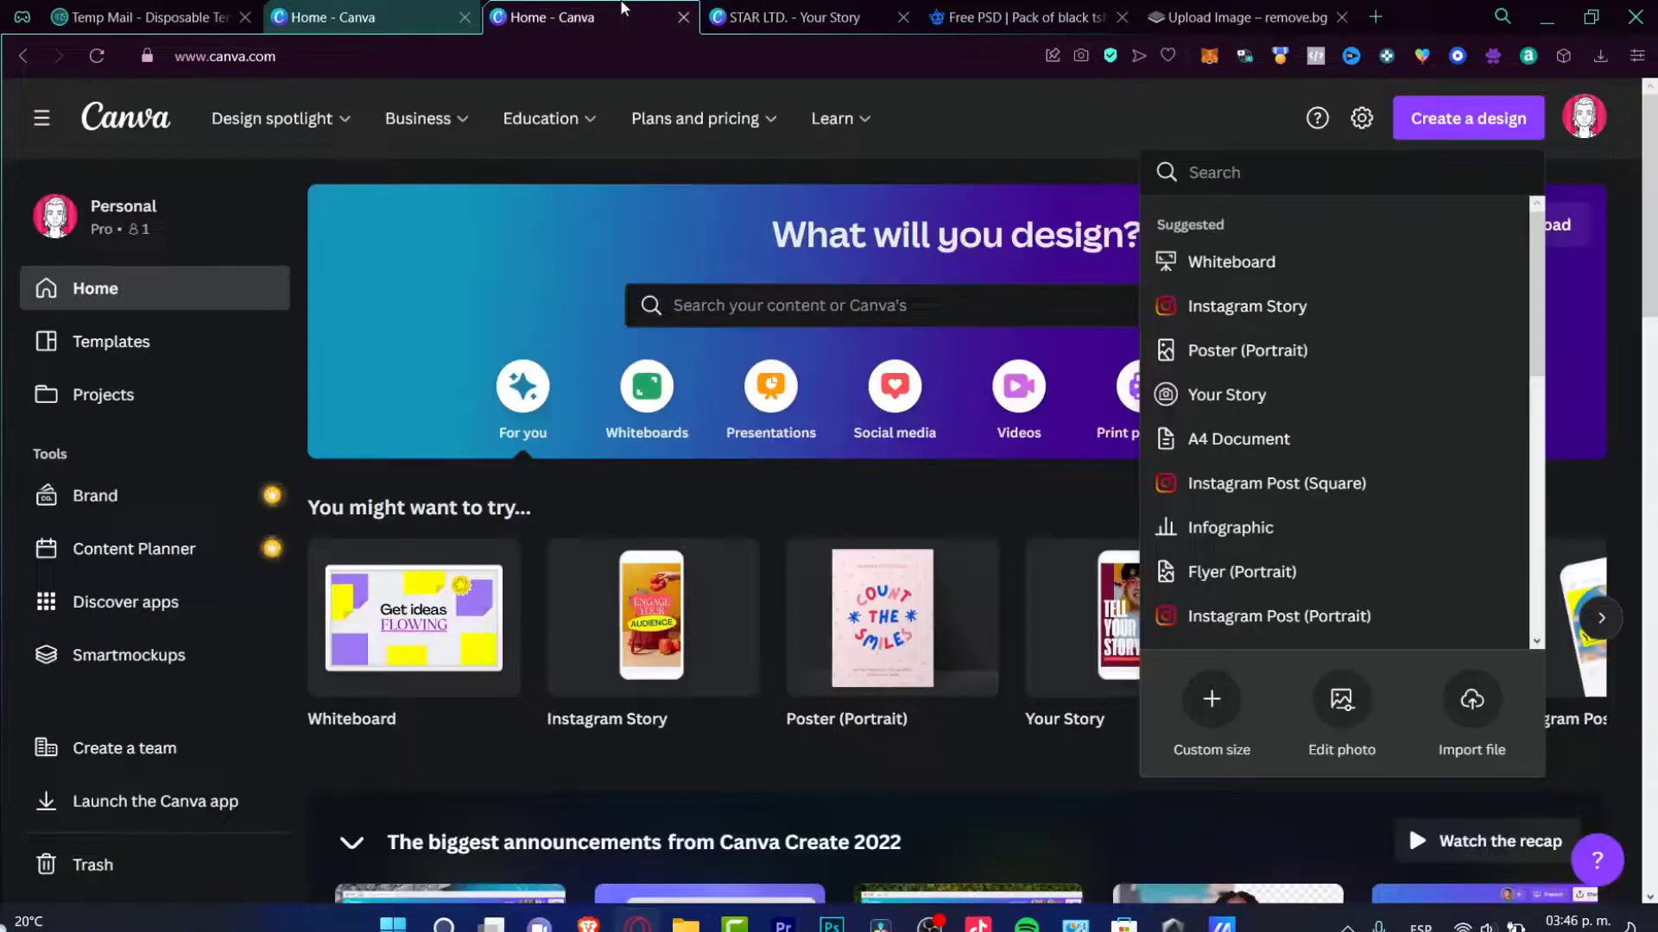
Create a square Instagram post and fill it with the "book a call" device template found by searching for mockup
mouse_move(769, 125)
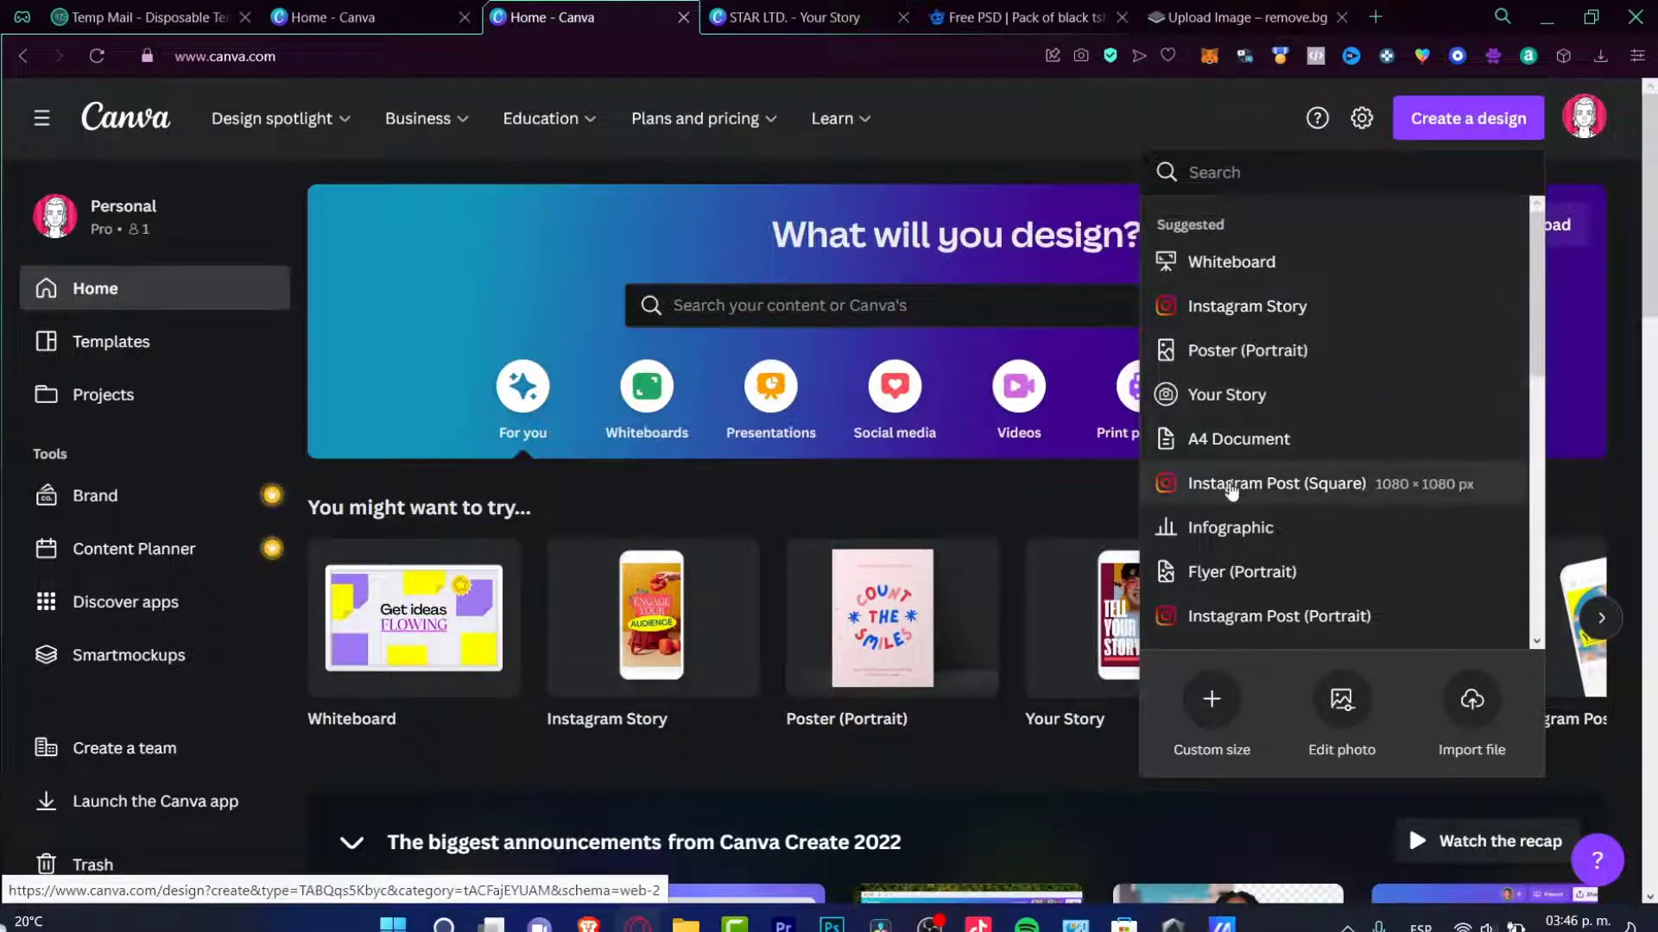
left_click(1233, 485)
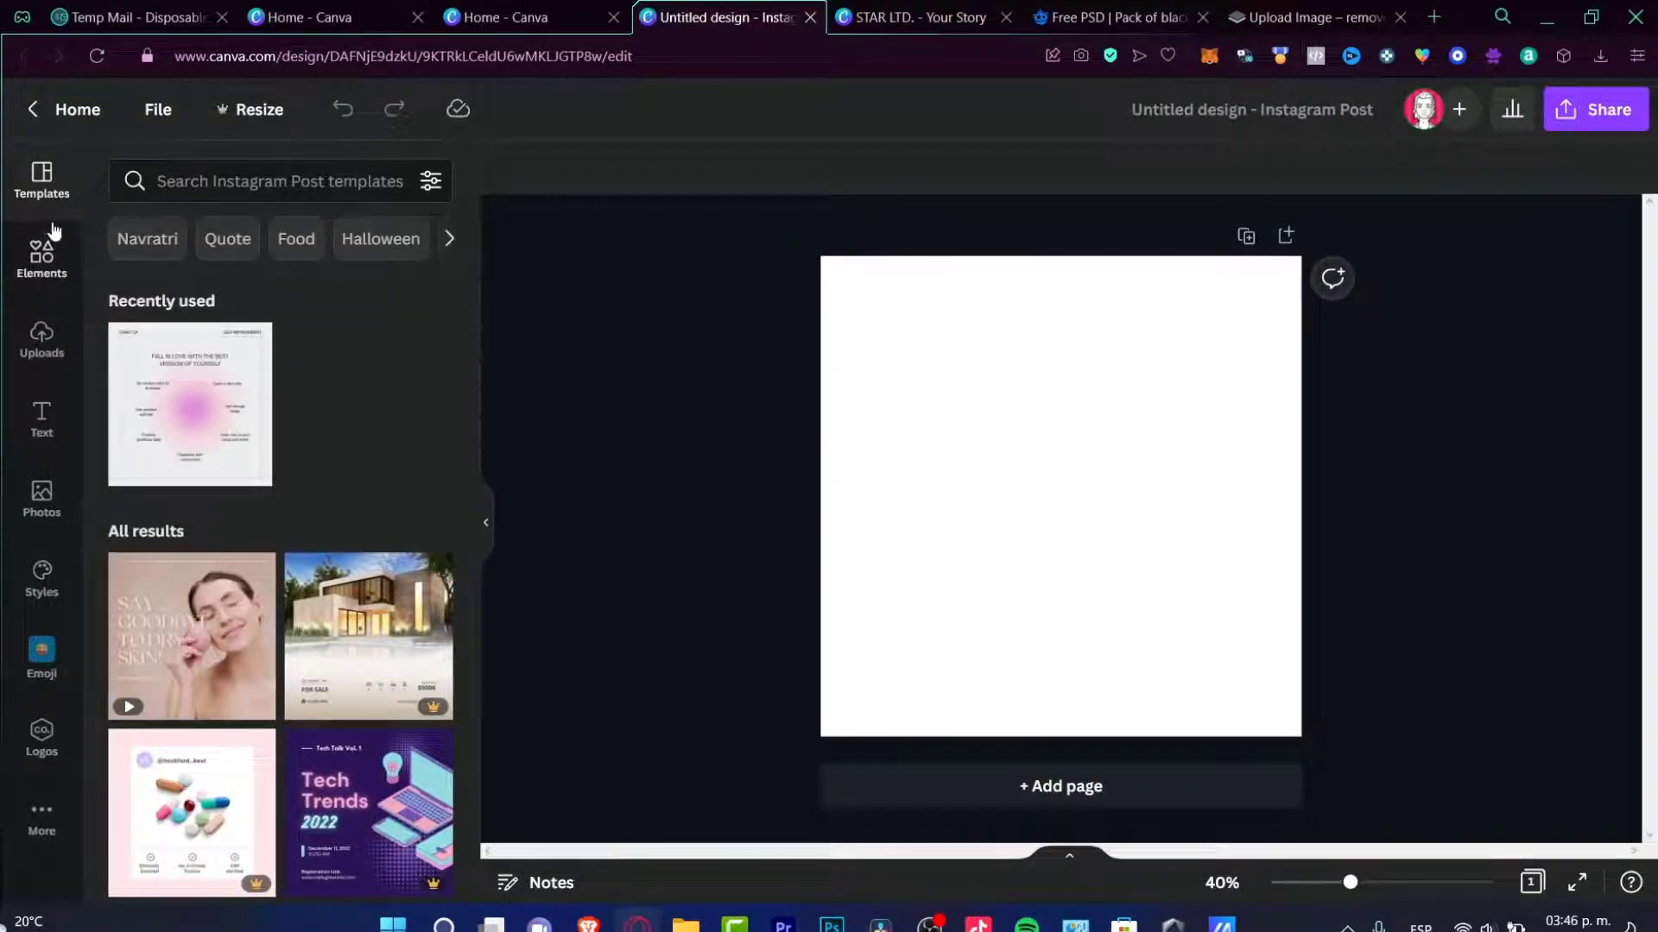
left_click(185, 194)
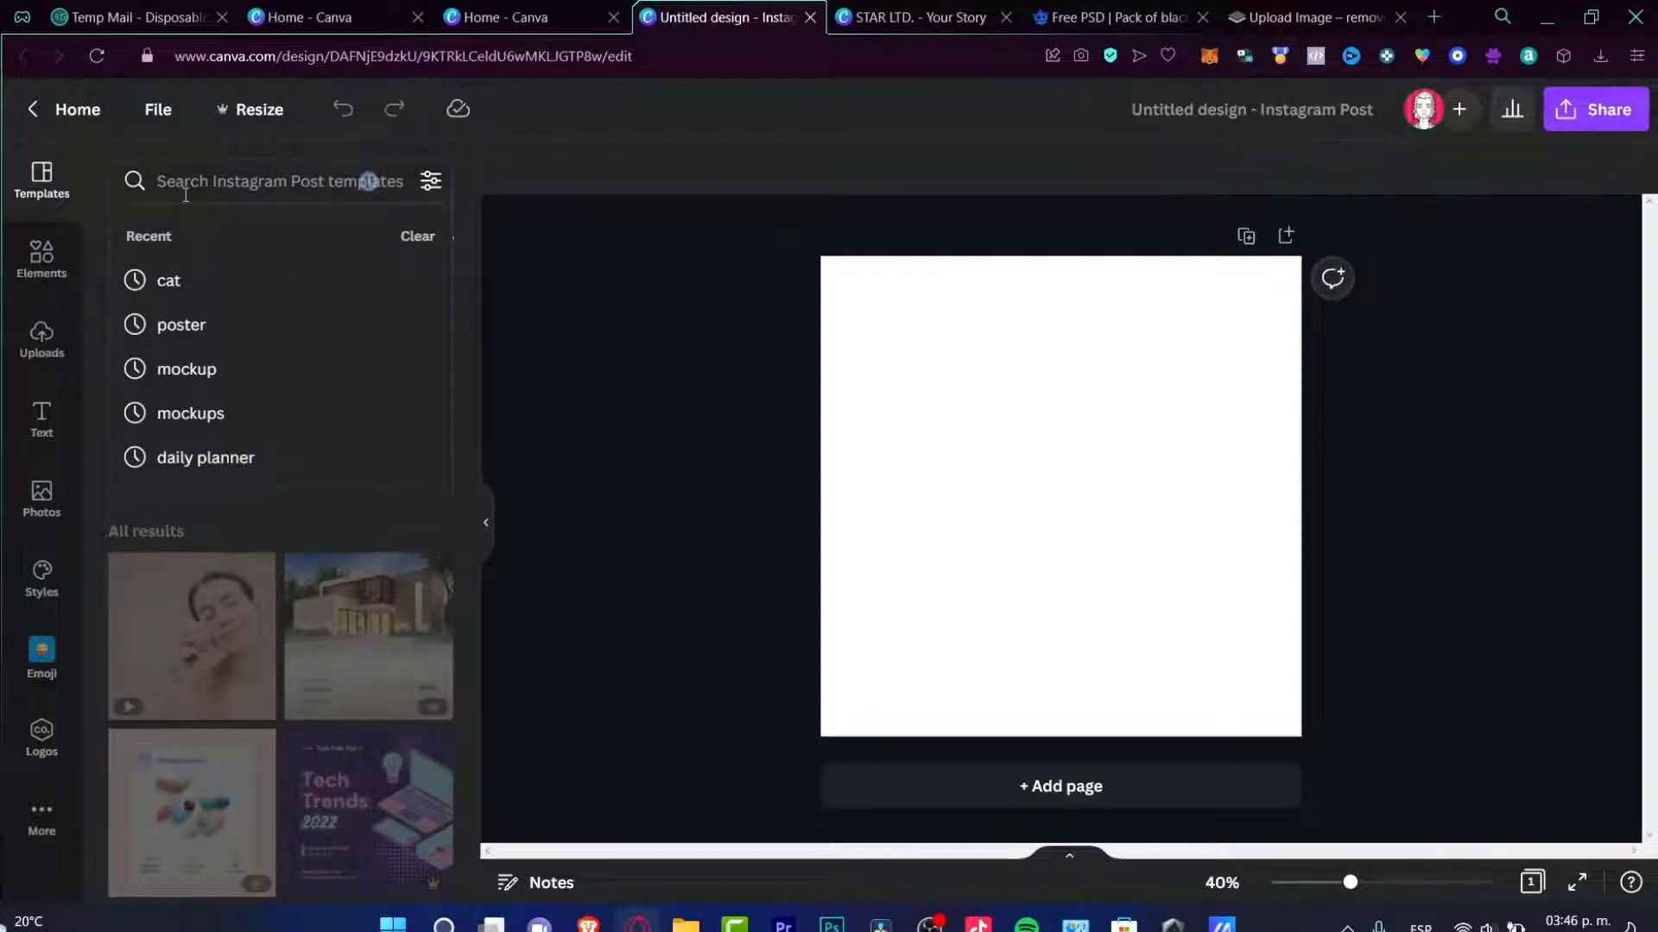
type("mockup")
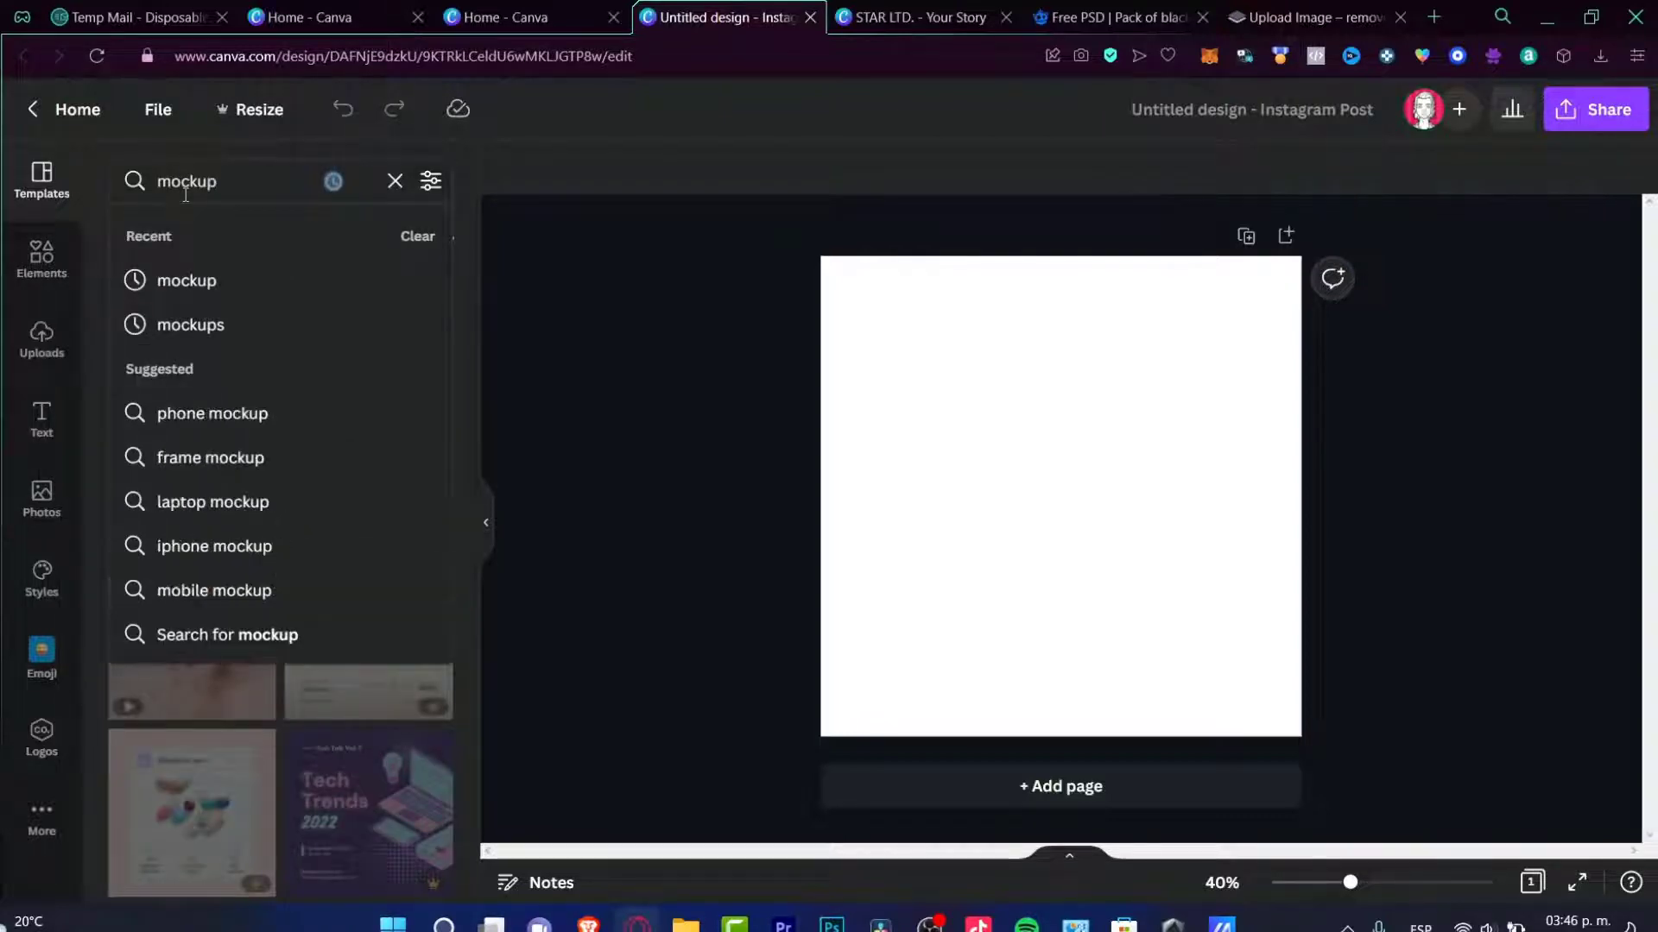
key("Return")
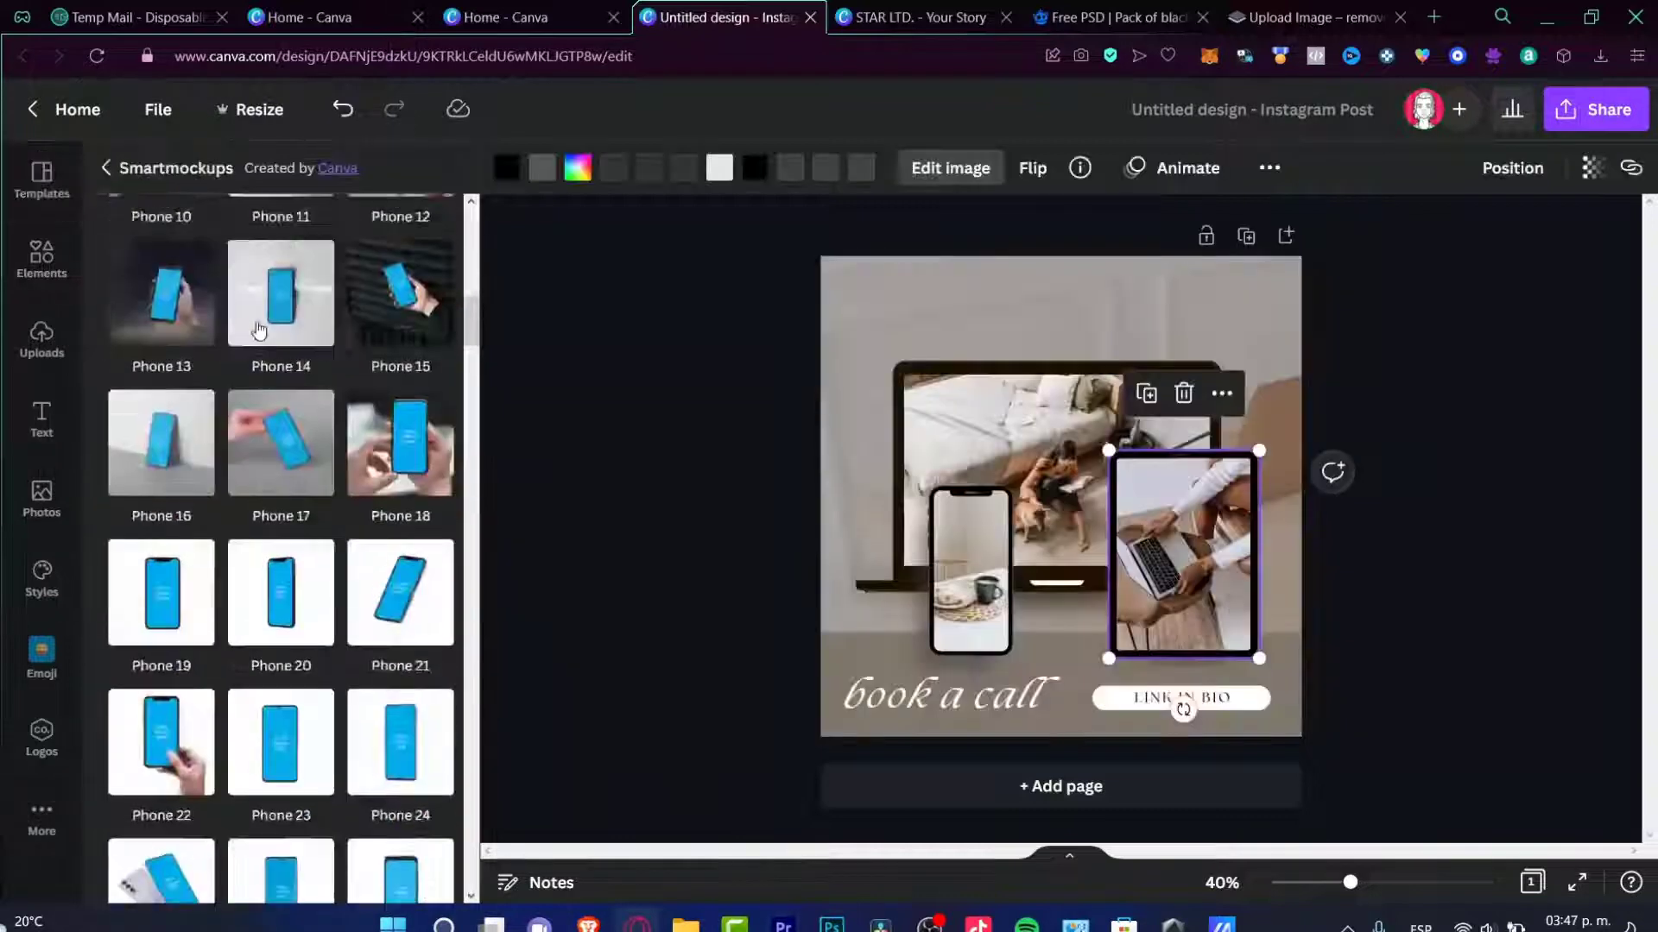
scroll(258, 329, "up", 10)
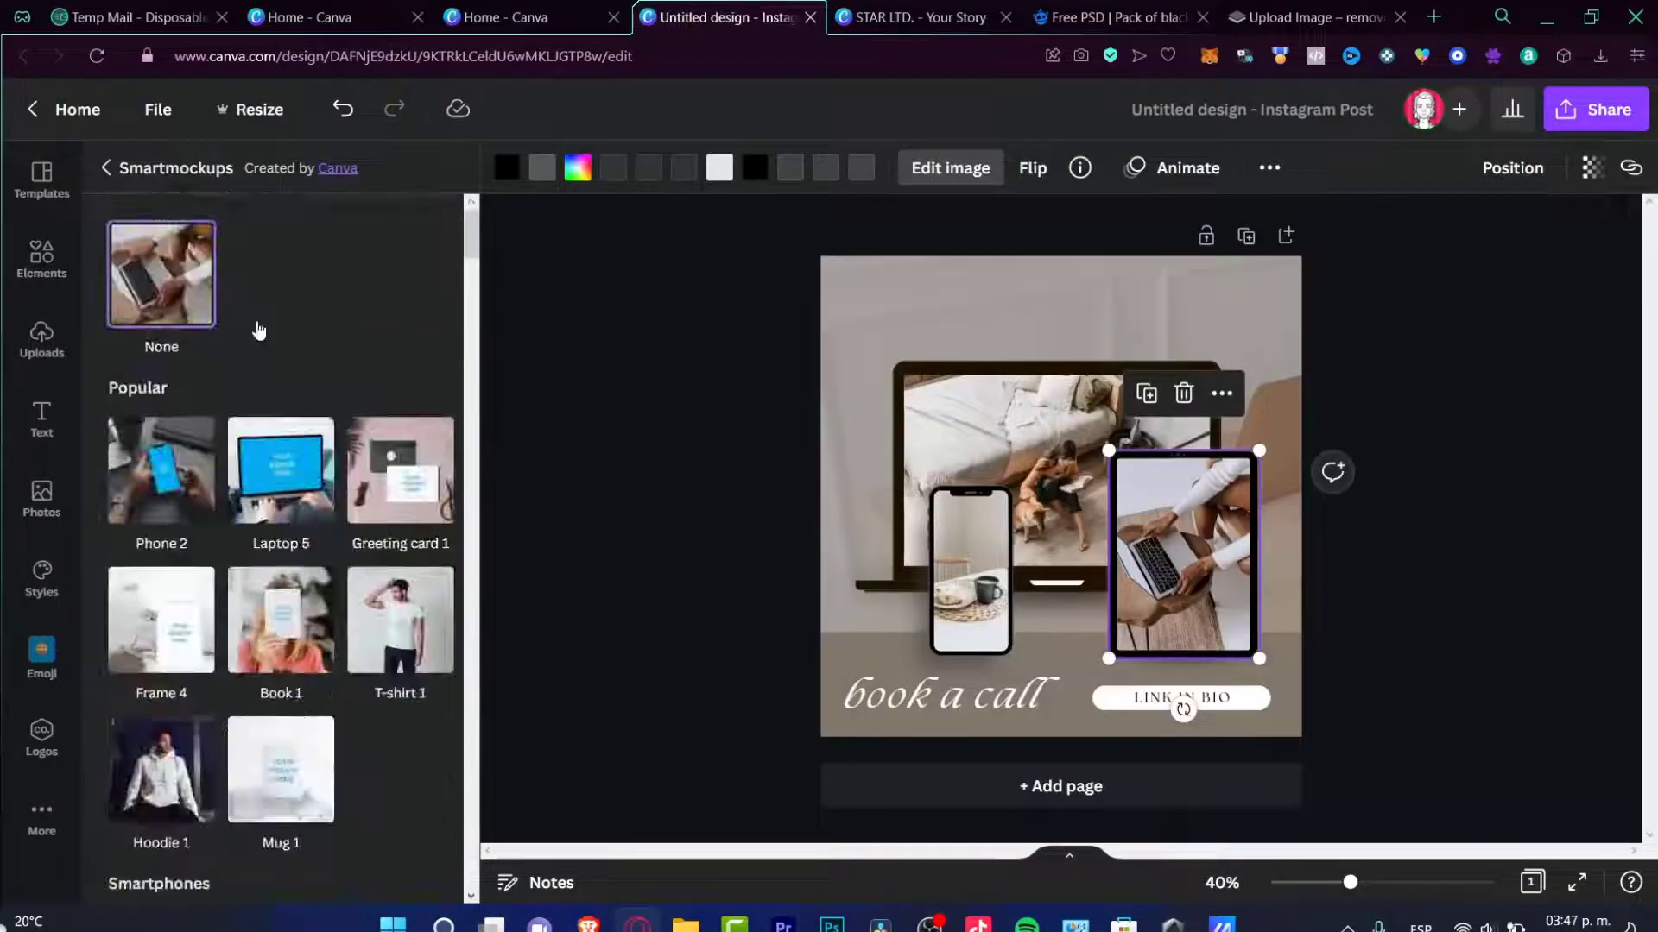
Upload STAR LTD. (1).png and place it in the tablet, phone and laptop screens of the template
left_click(41, 338)
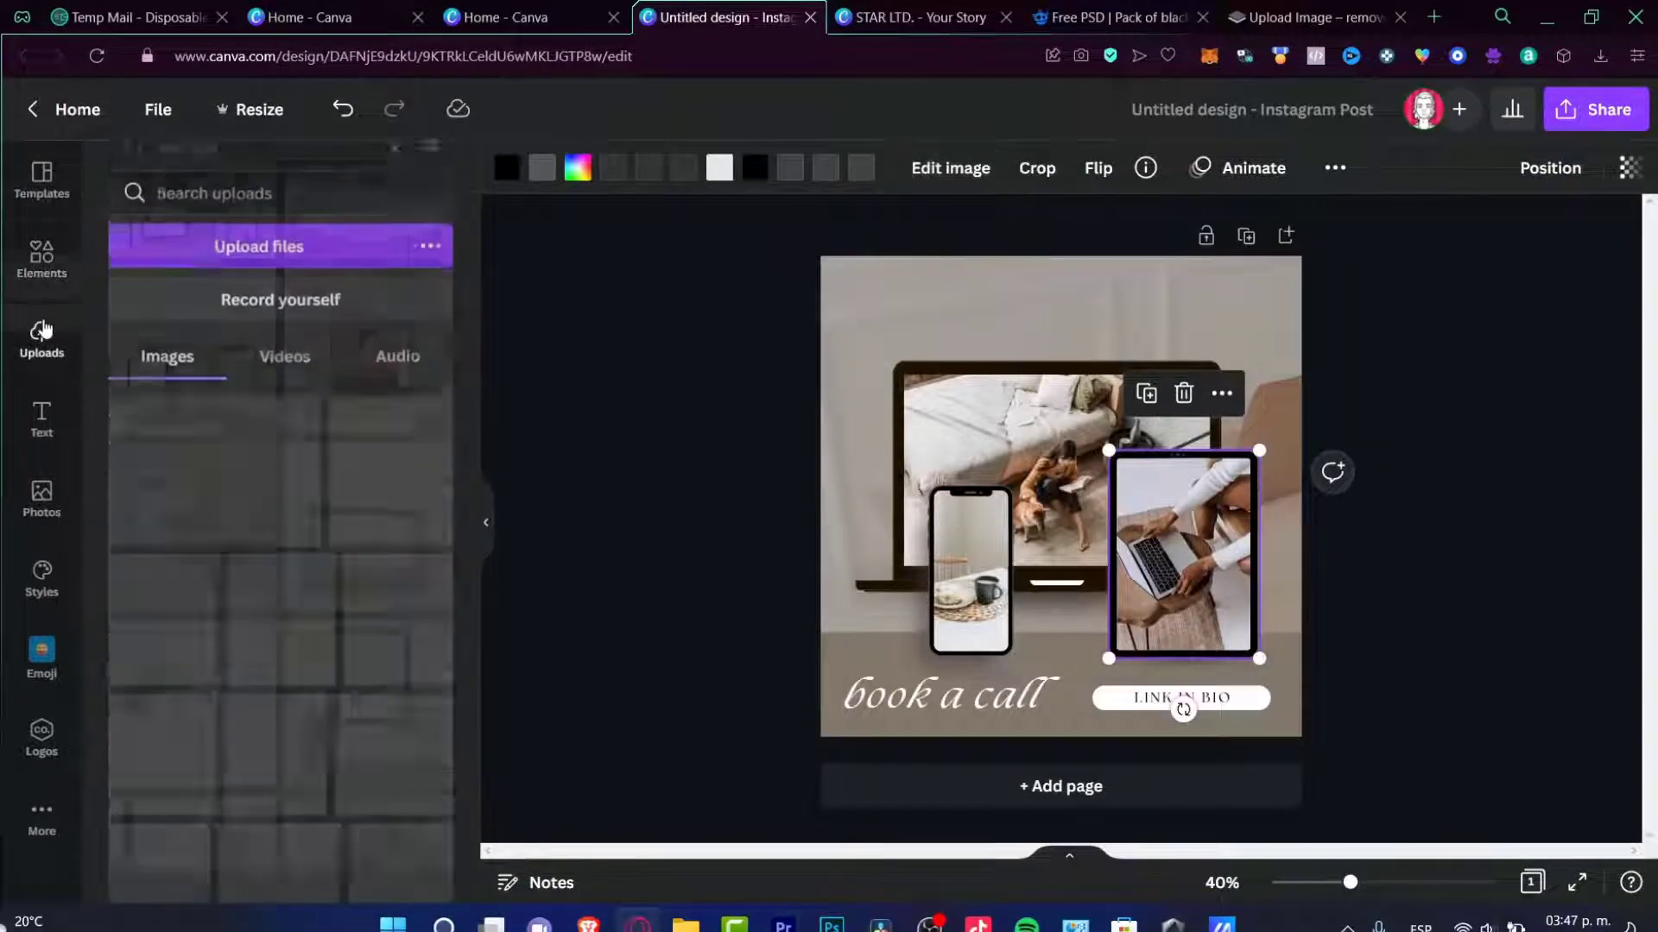
left_click(233, 237)
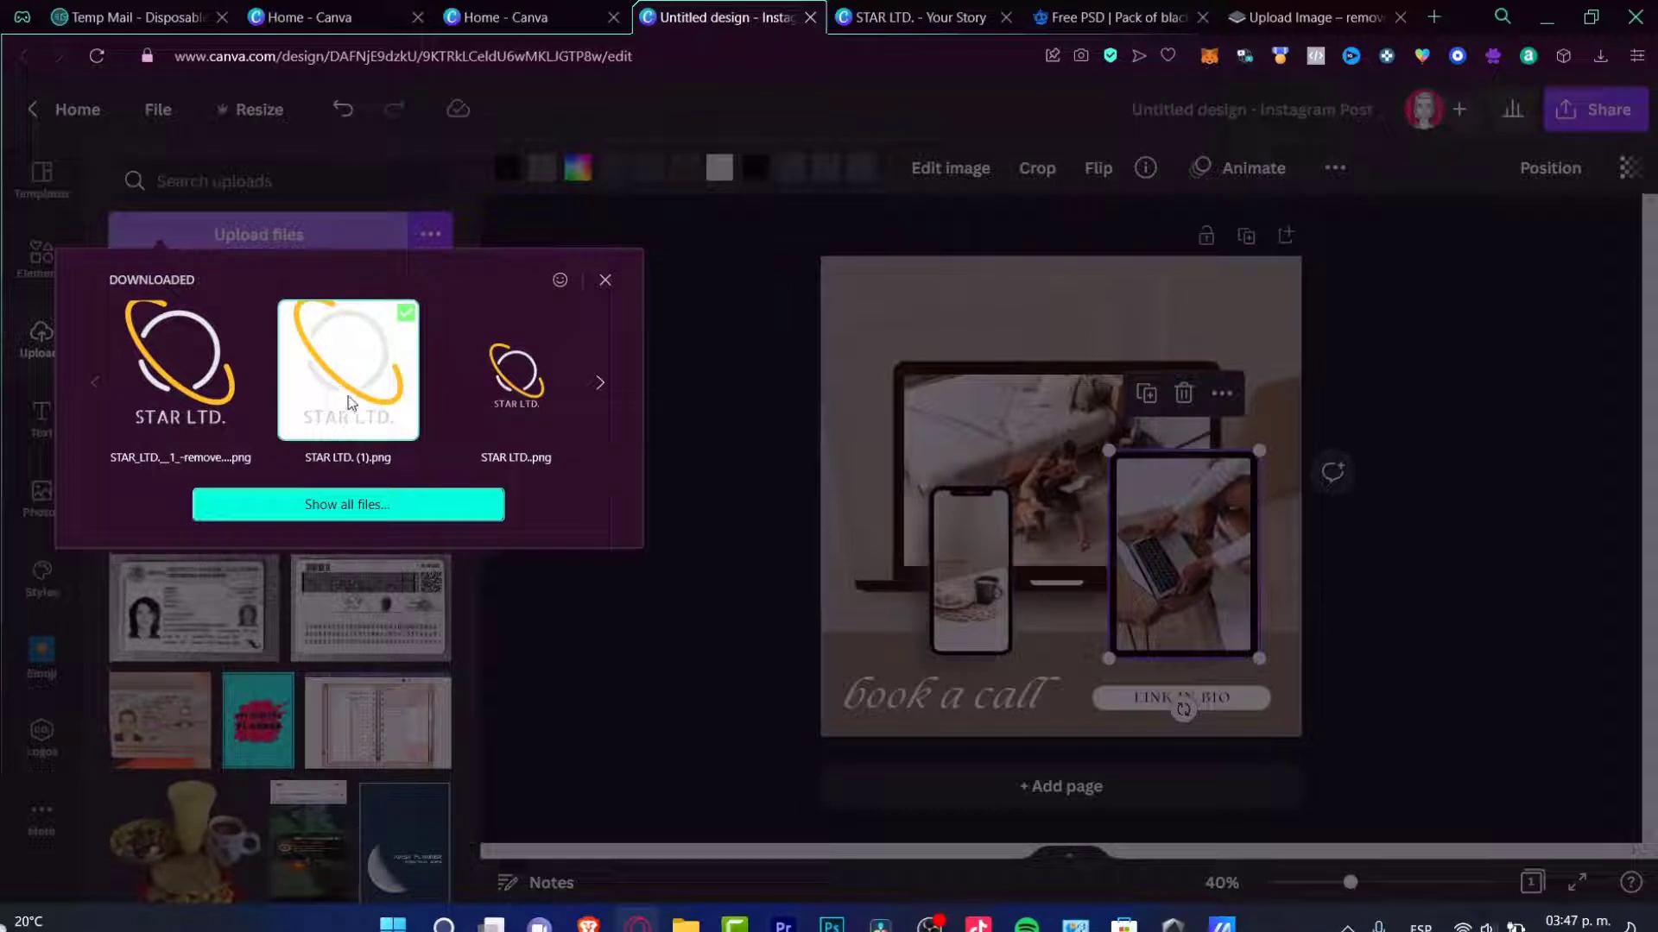
left_click_drag(350, 402, 176, 448)
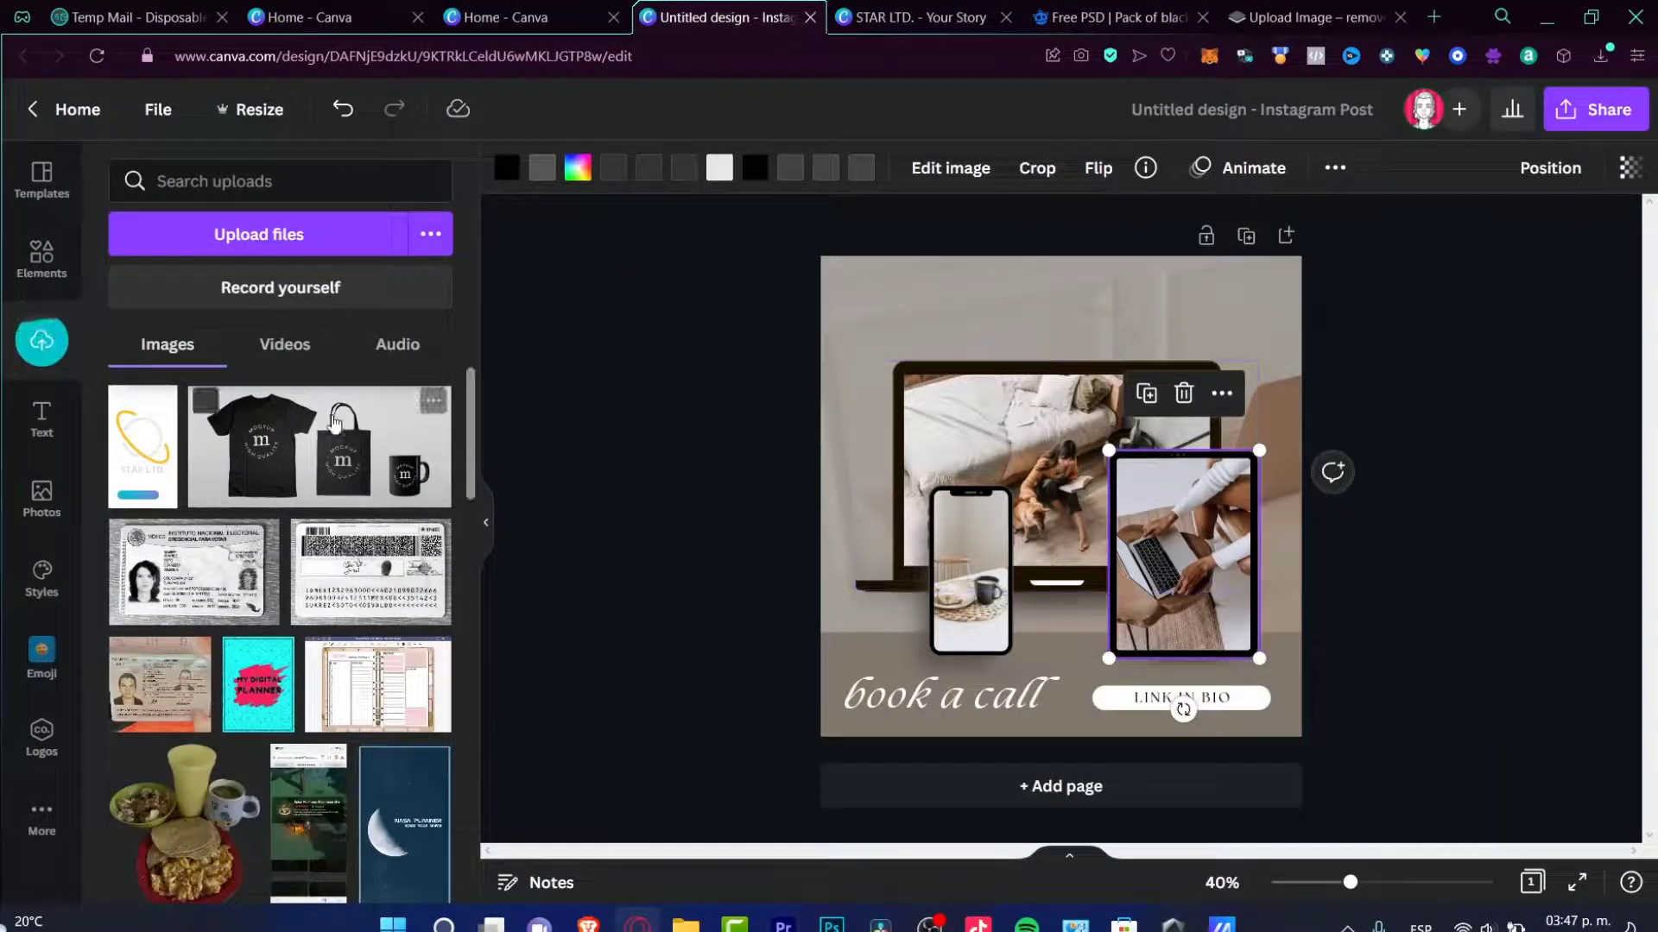
left_click_drag(146, 458, 1162, 568)
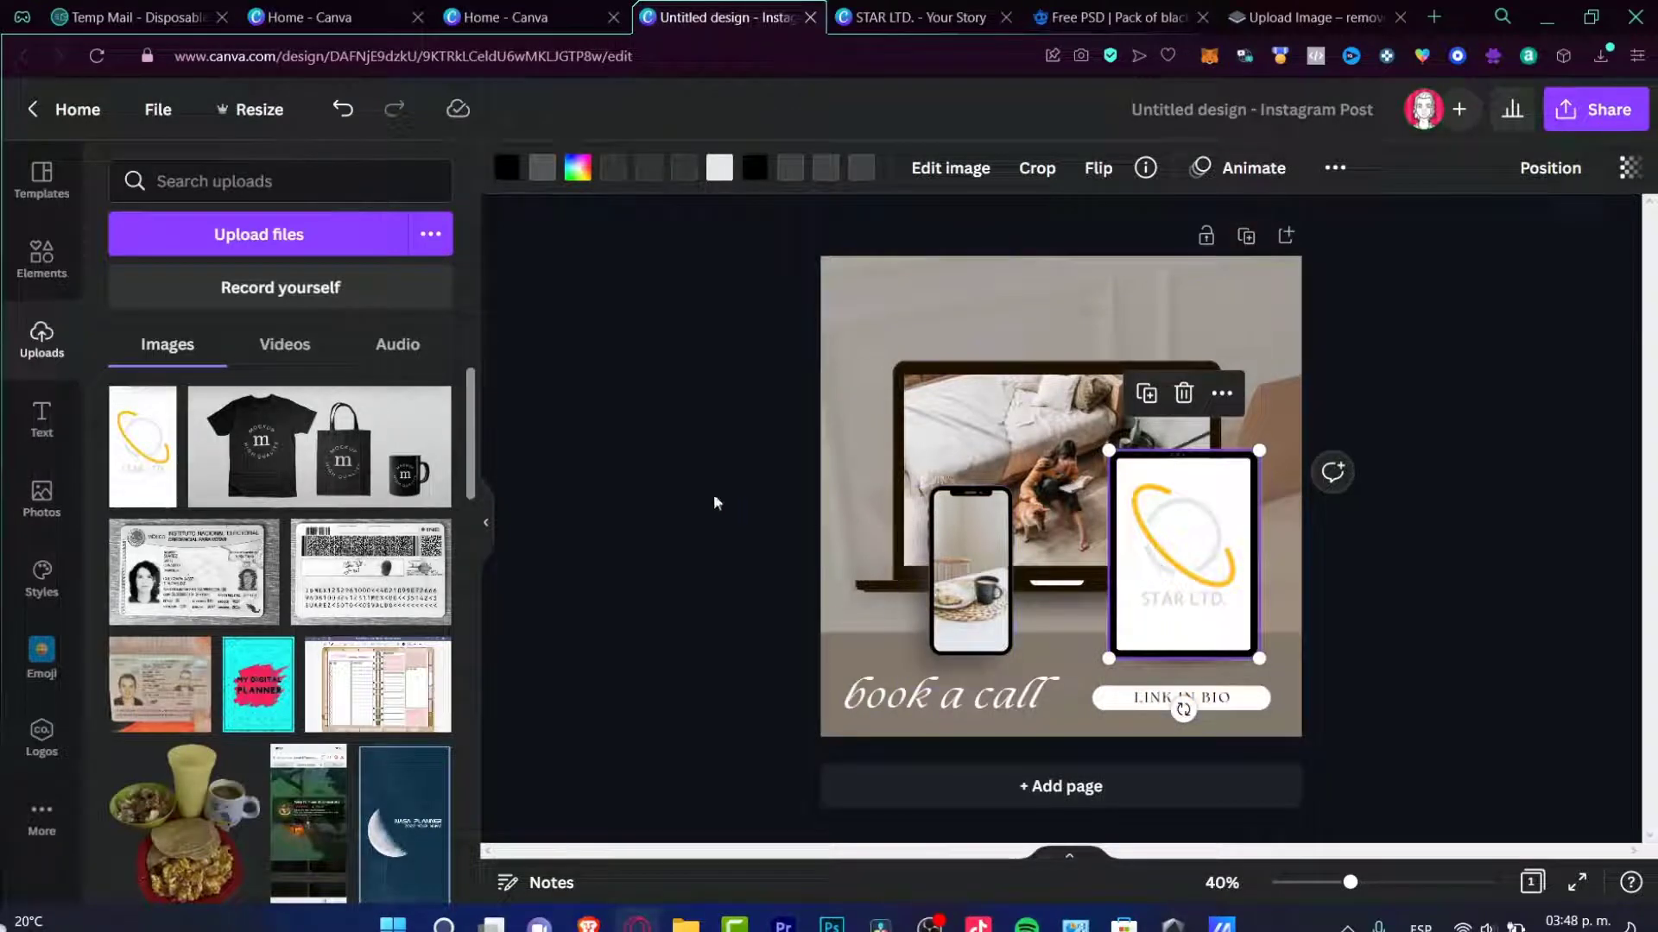
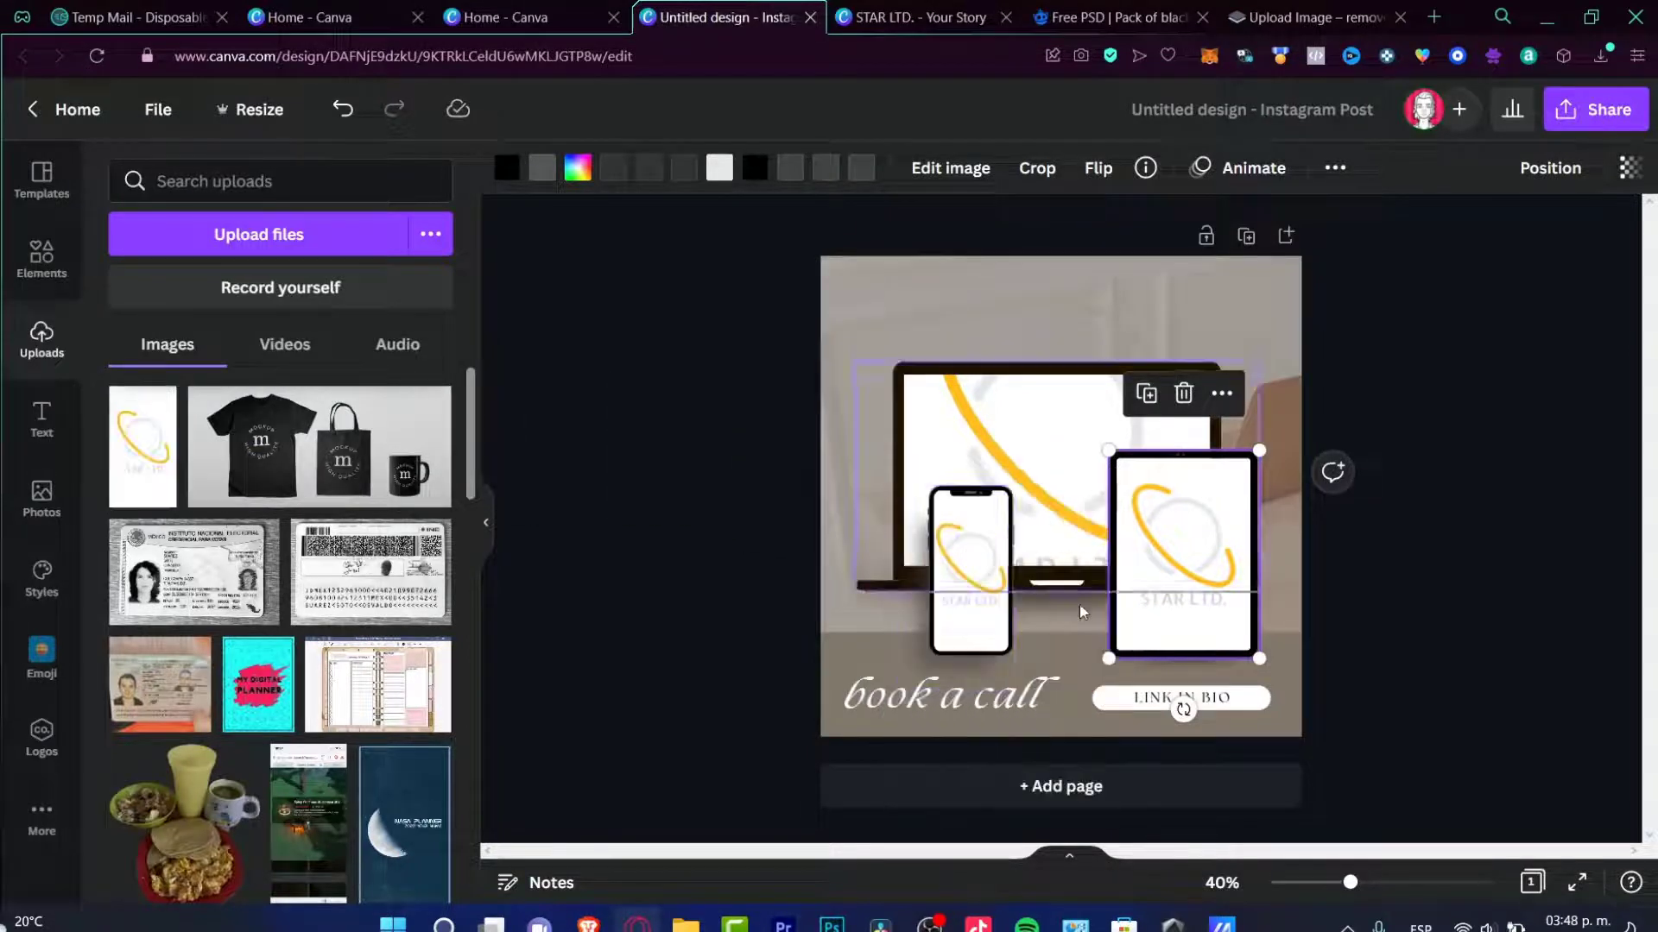
Reposition the logo image within the laptop screen's crop so the STAR LTD. lettering falls inside the frame
left_click(1029, 449)
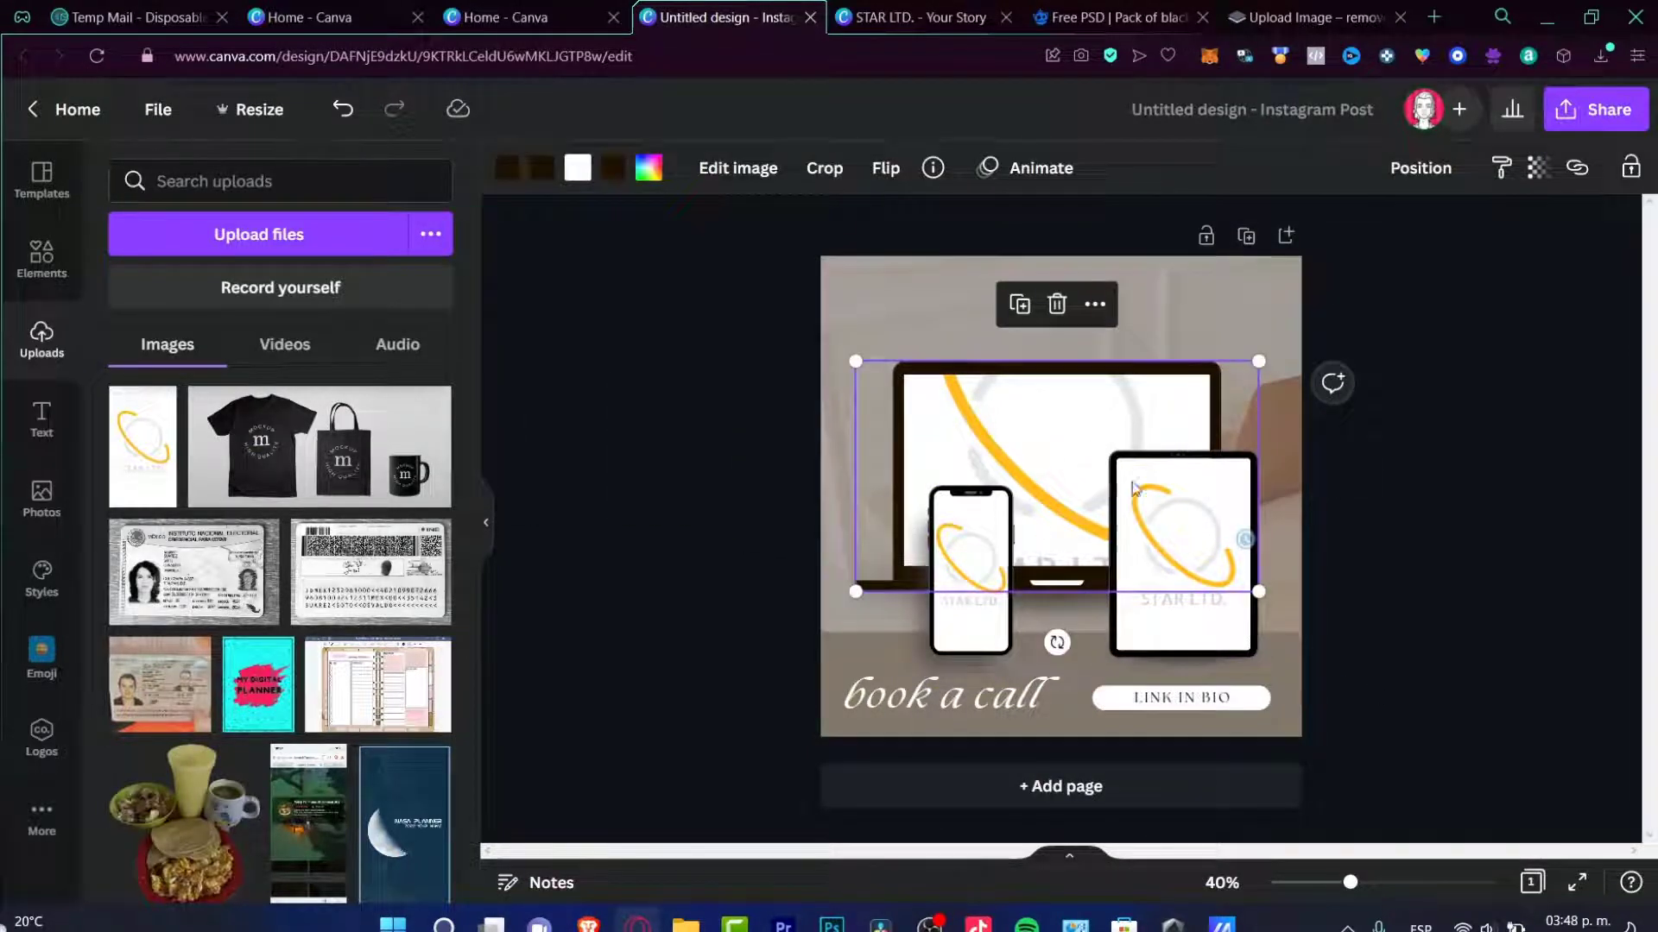
left_click(818, 166)
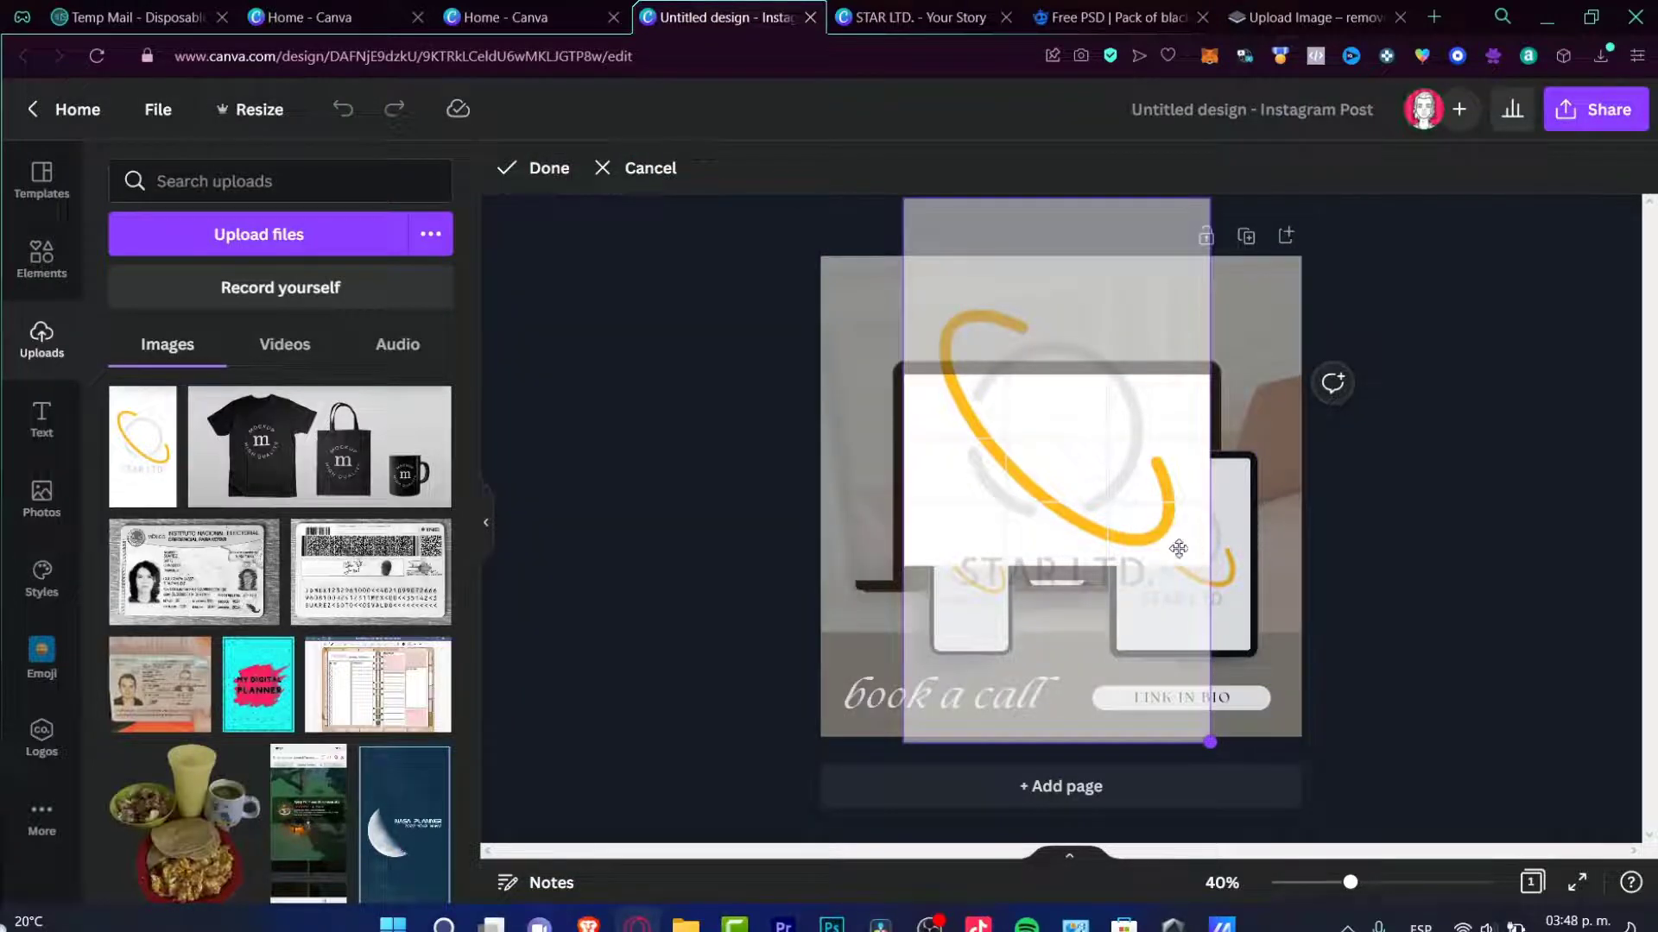
left_click_drag(1110, 521, 1110, 466)
left_click(1399, 366)
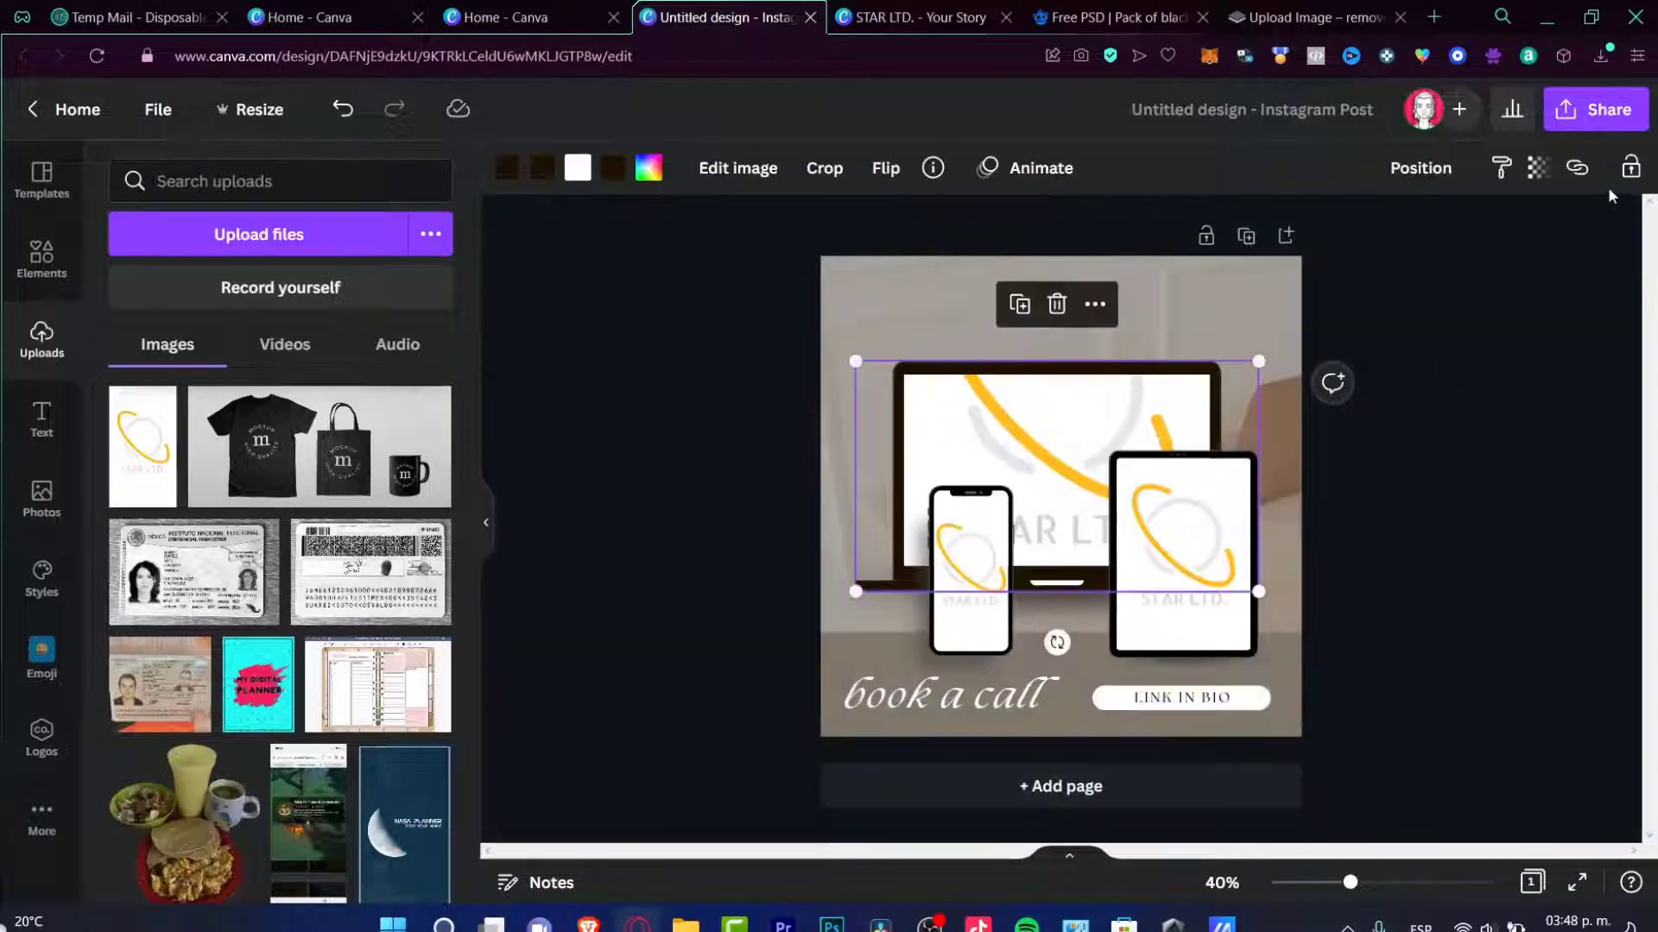
left_click(1450, 594)
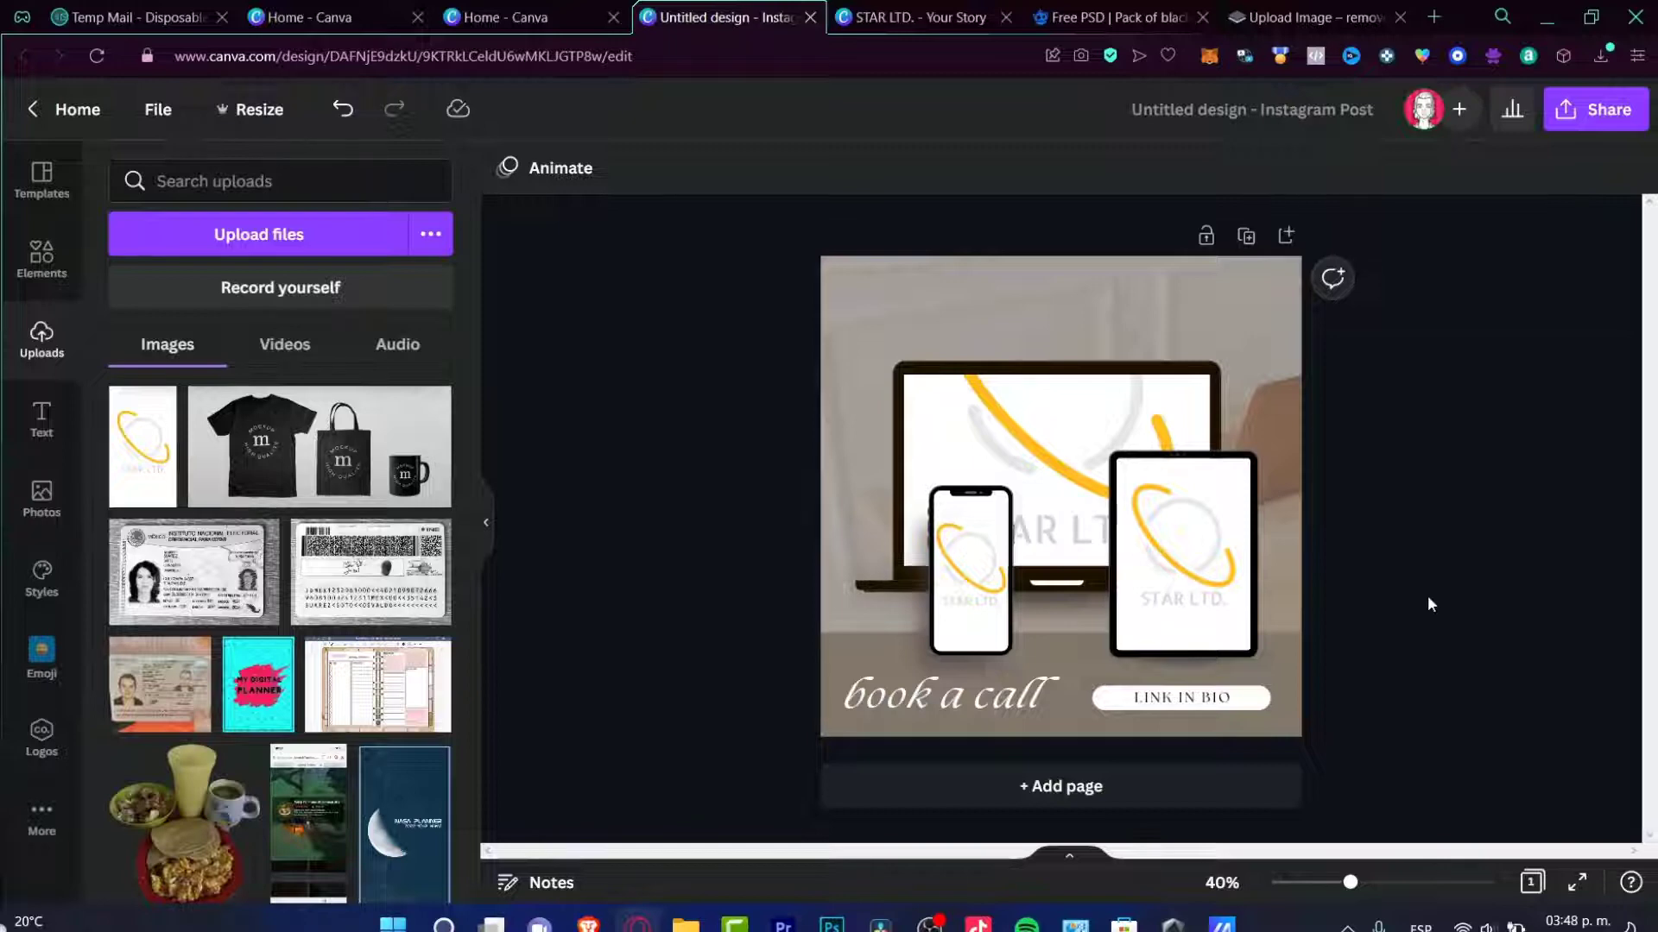
Delete all template elements from the page, including the devices, texts, shadow and brown background, leaving it blank
left_click_drag(1427, 600, 868, 361)
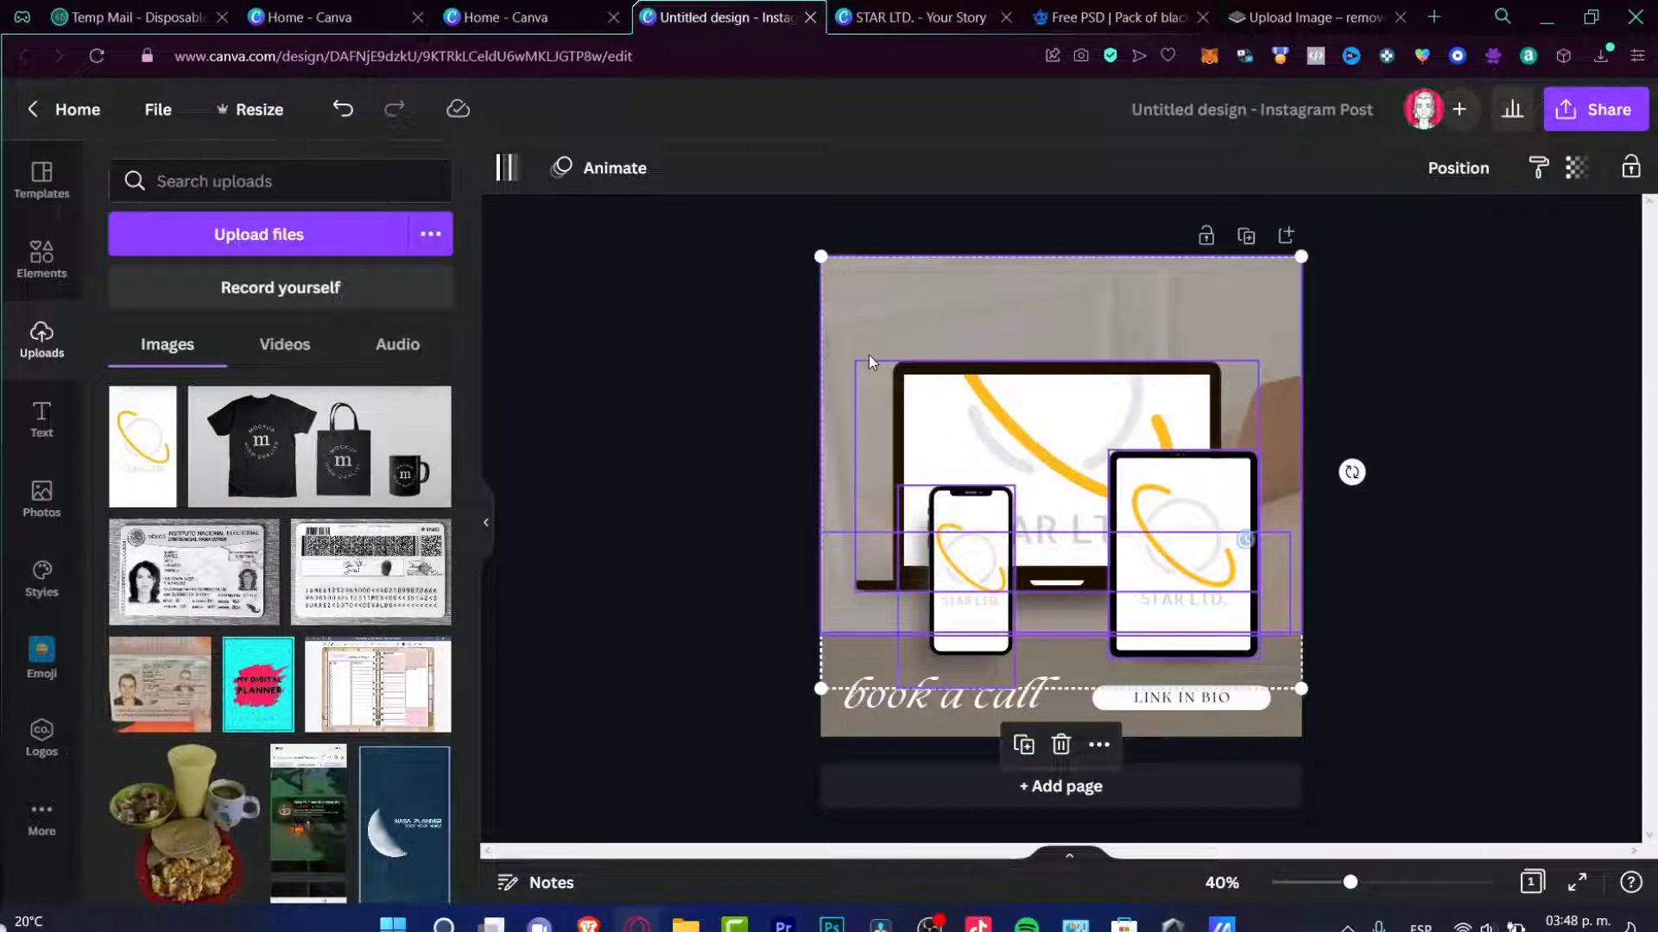
key("Delete")
left_click_drag(1500, 713, 732, 376)
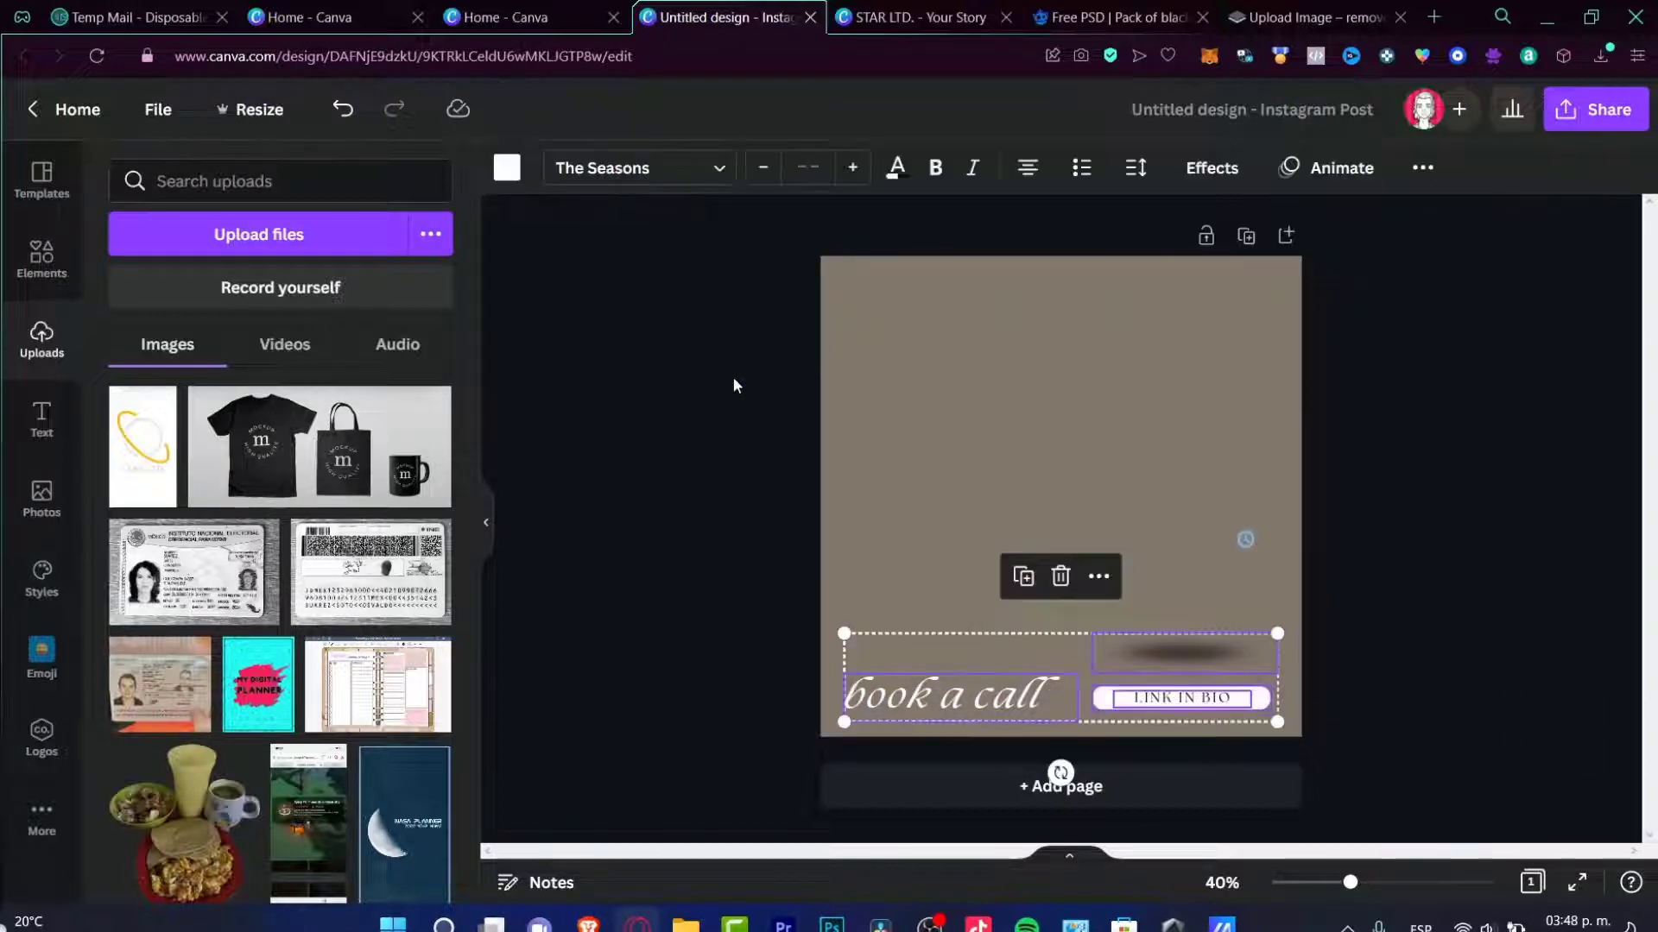
key("Delete")
left_click(932, 359)
key("Delete")
left_click(662, 363)
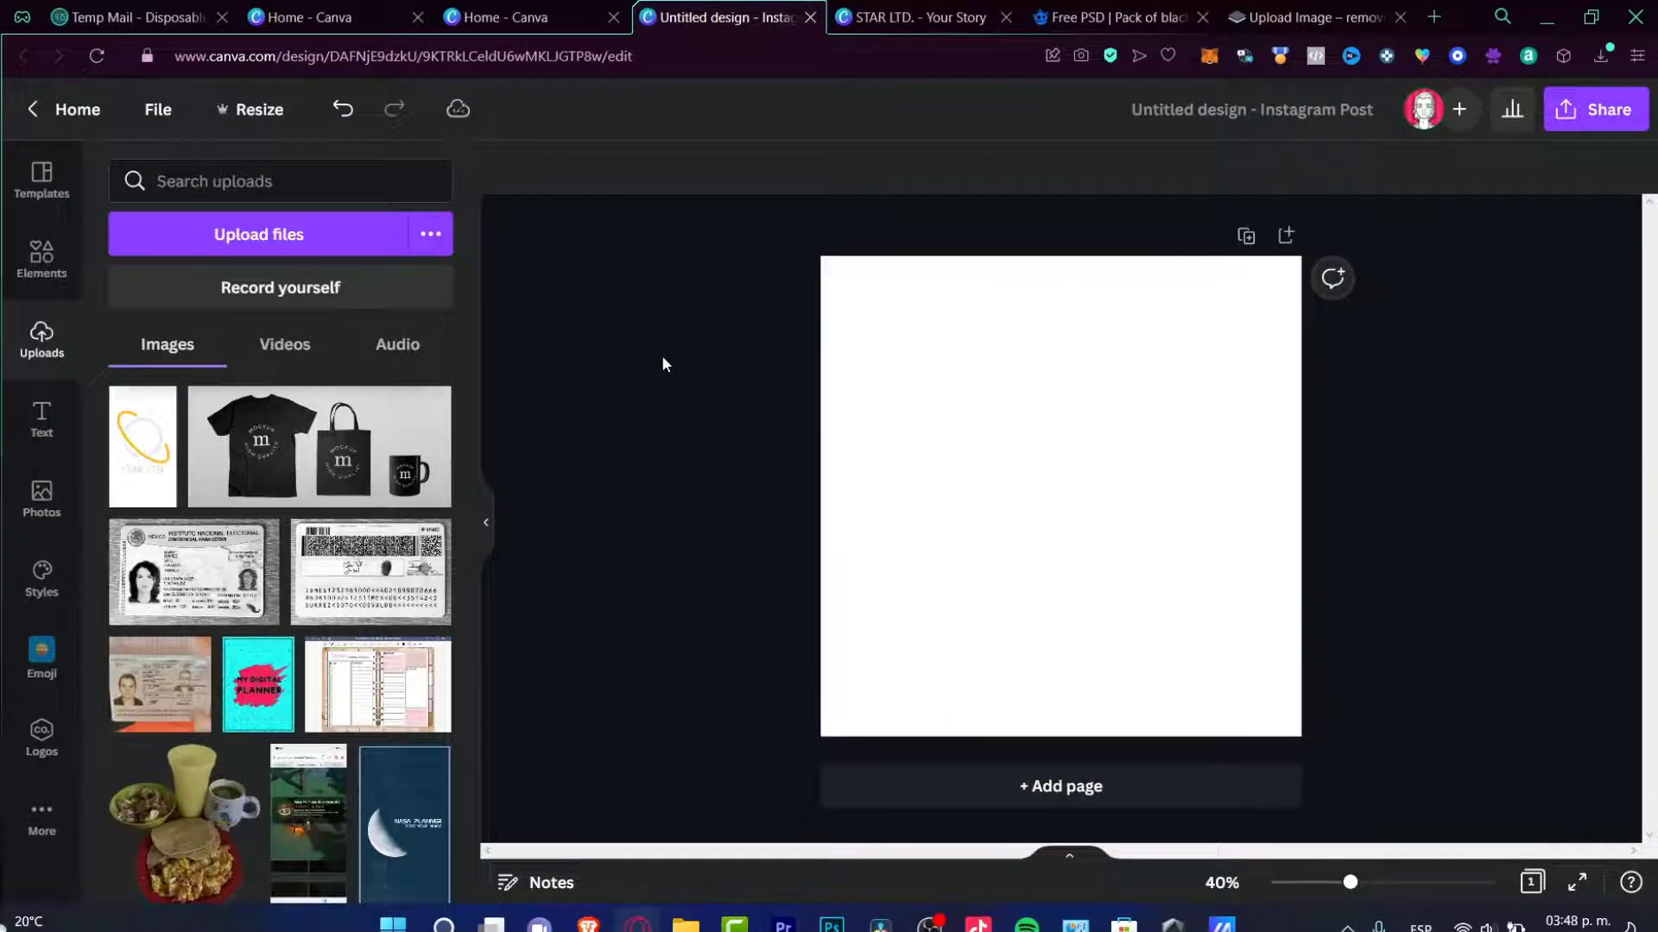
Upload the transparent STAR LTD. logos and place the small one on the page, cropped above and below and enlarged
left_click(363, 445)
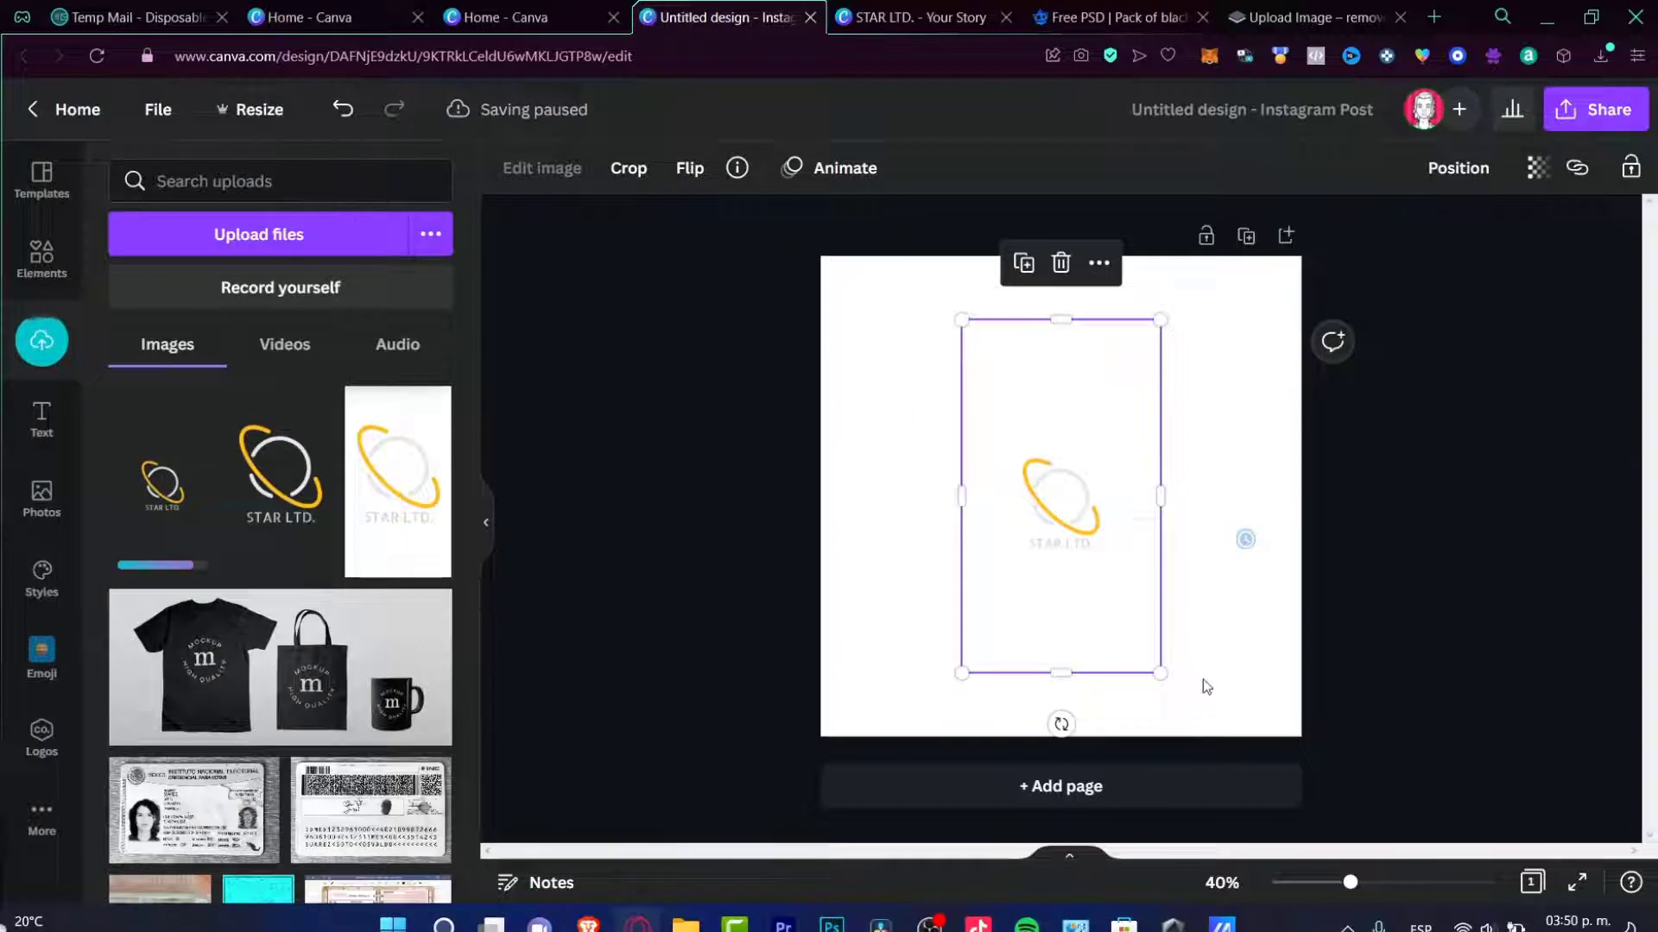
left_click_drag(1078, 673, 1107, 571)
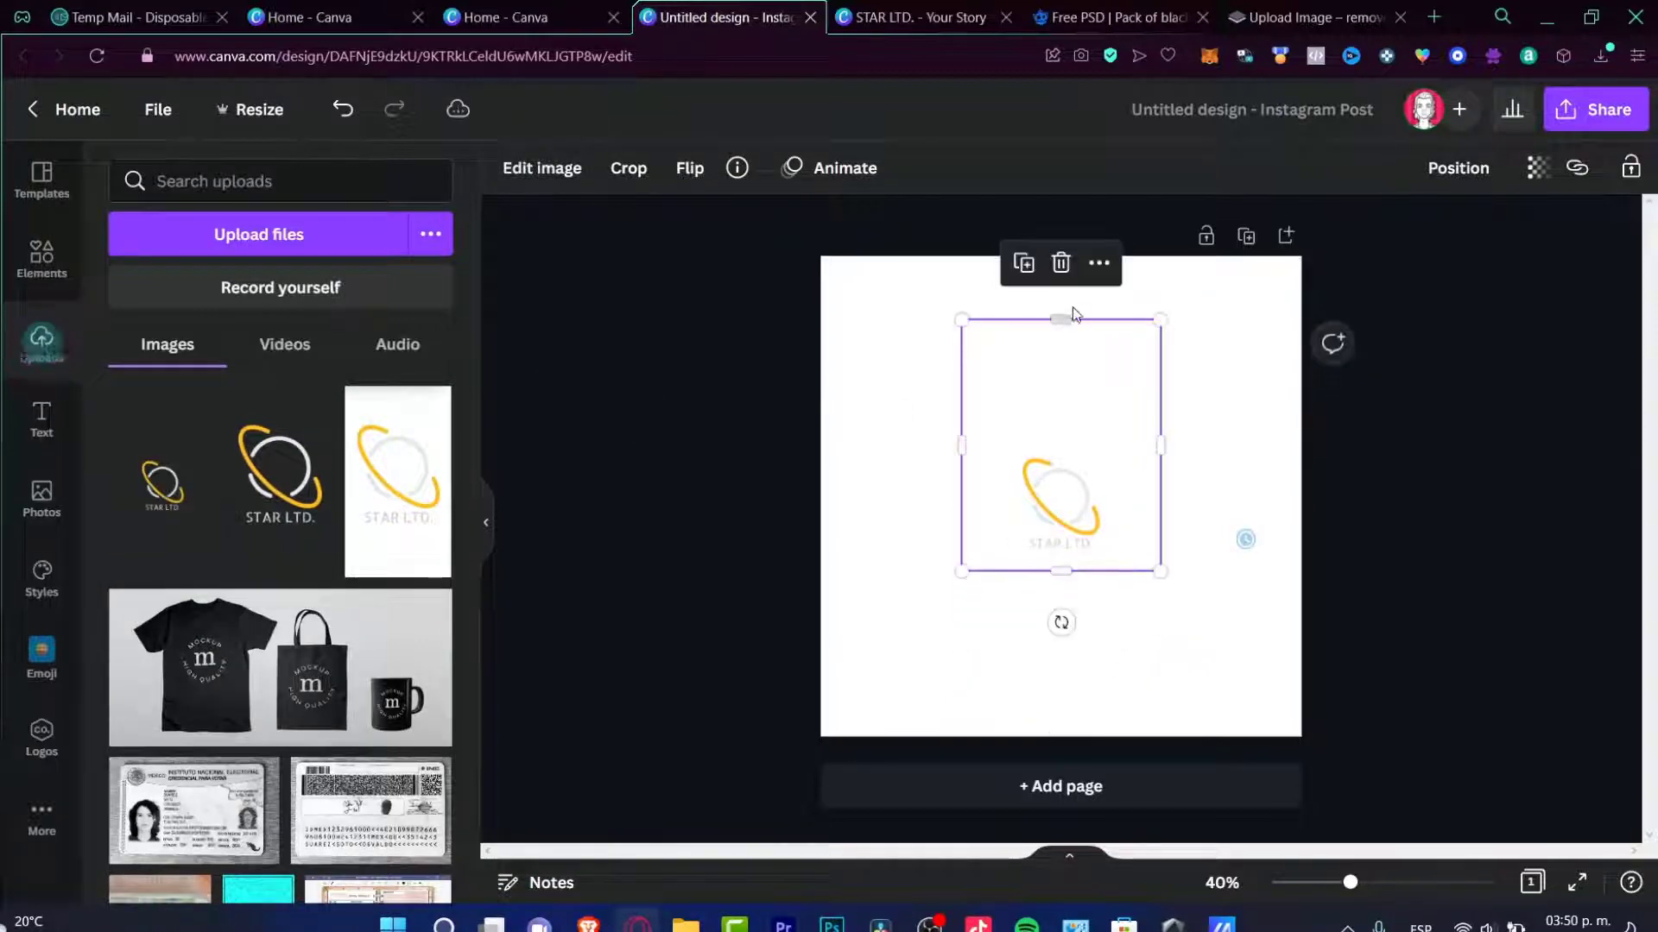
left_click_drag(1067, 323, 1081, 444)
left_click_drag(1158, 570, 1448, 807)
left_click_drag(1370, 729, 1214, 614)
left_click_drag(1295, 649, 1246, 540)
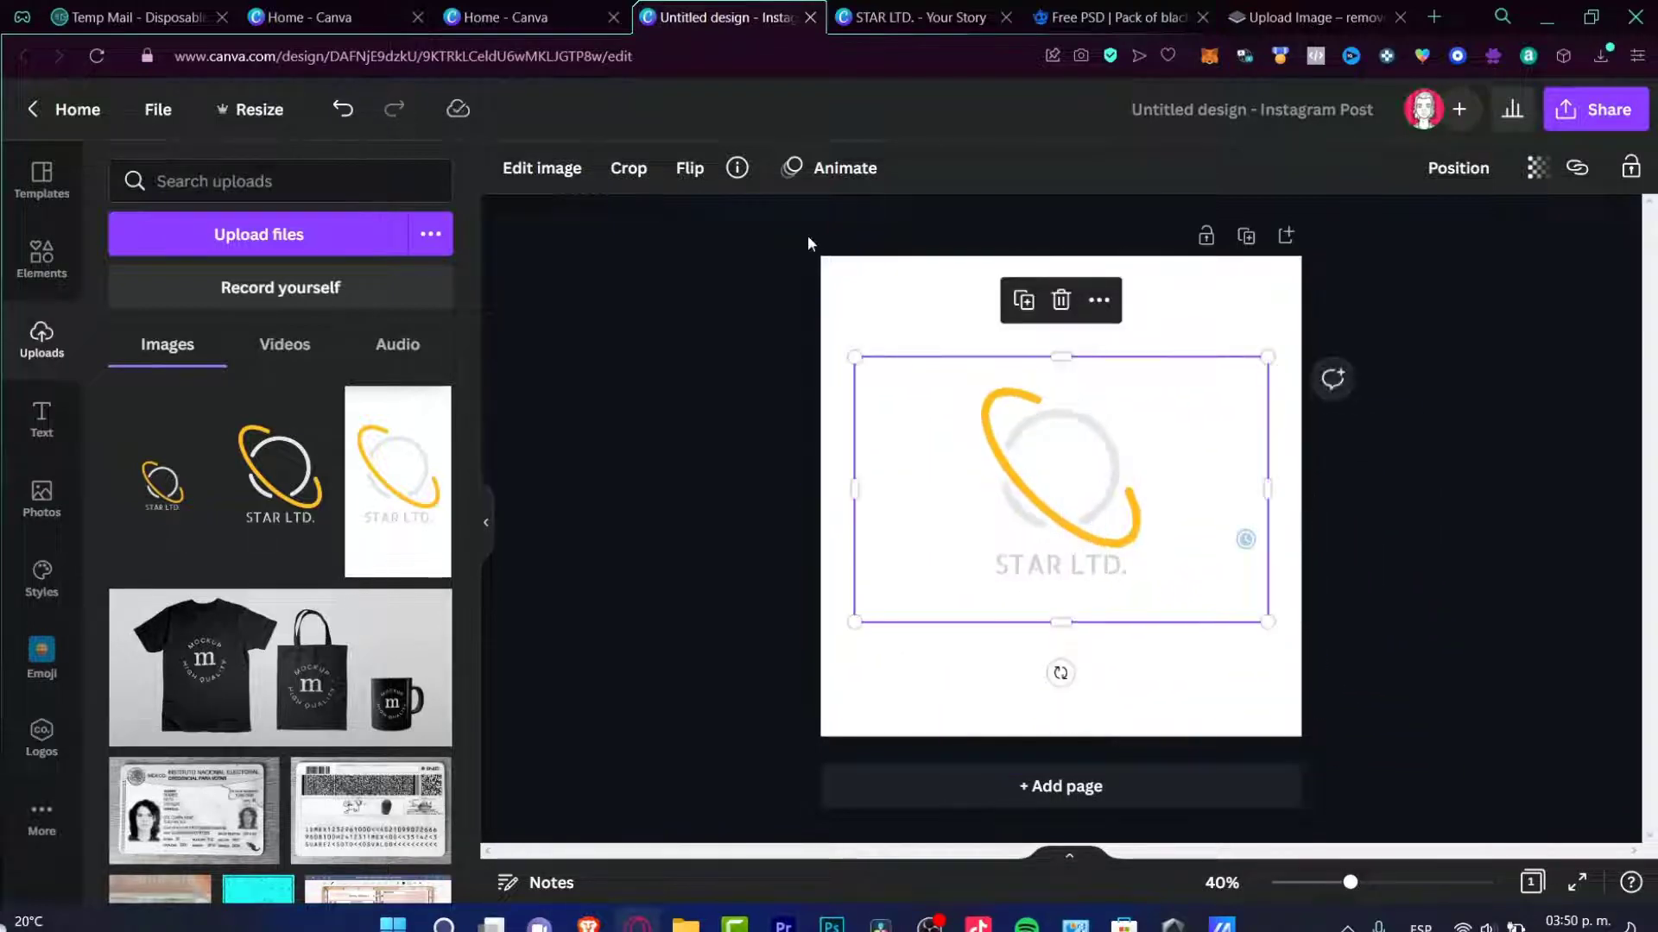
Apply the T-shirt 2 Smartmockup from the Clothing group to the logo
left_click(557, 173)
left_click(192, 364)
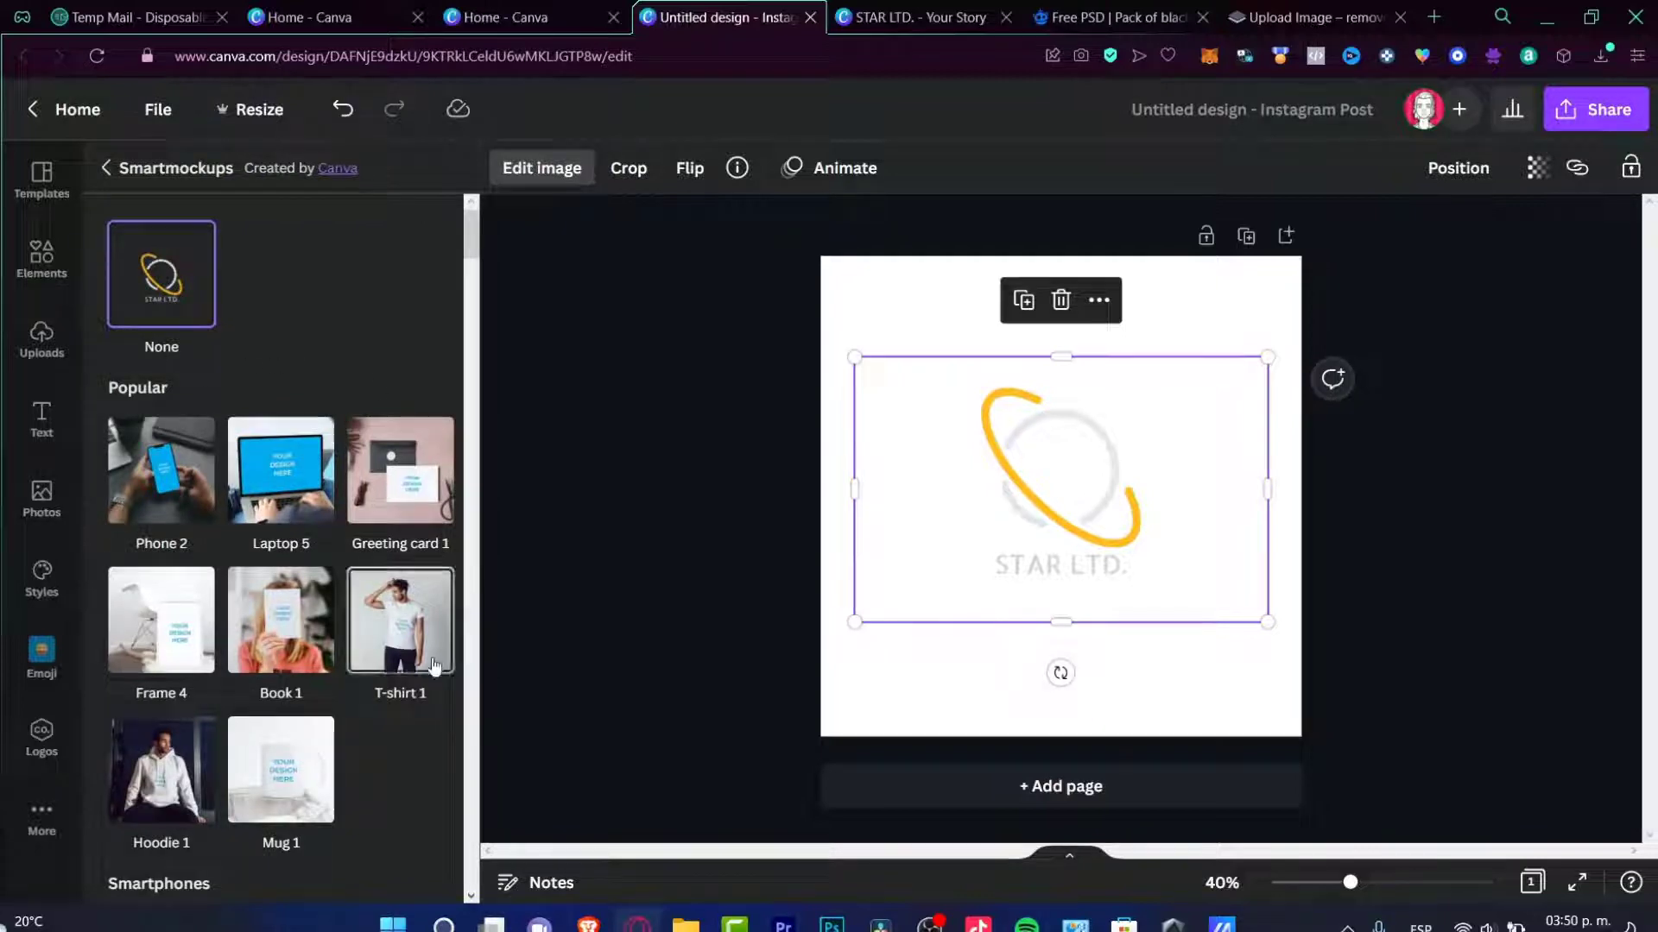
scroll(380, 630, "down", 10)
left_click(280, 549)
Move, enlarge and crop the T-shirt mockup so that it covers the whole square page
left_click_drag(1123, 535, 1009, 633)
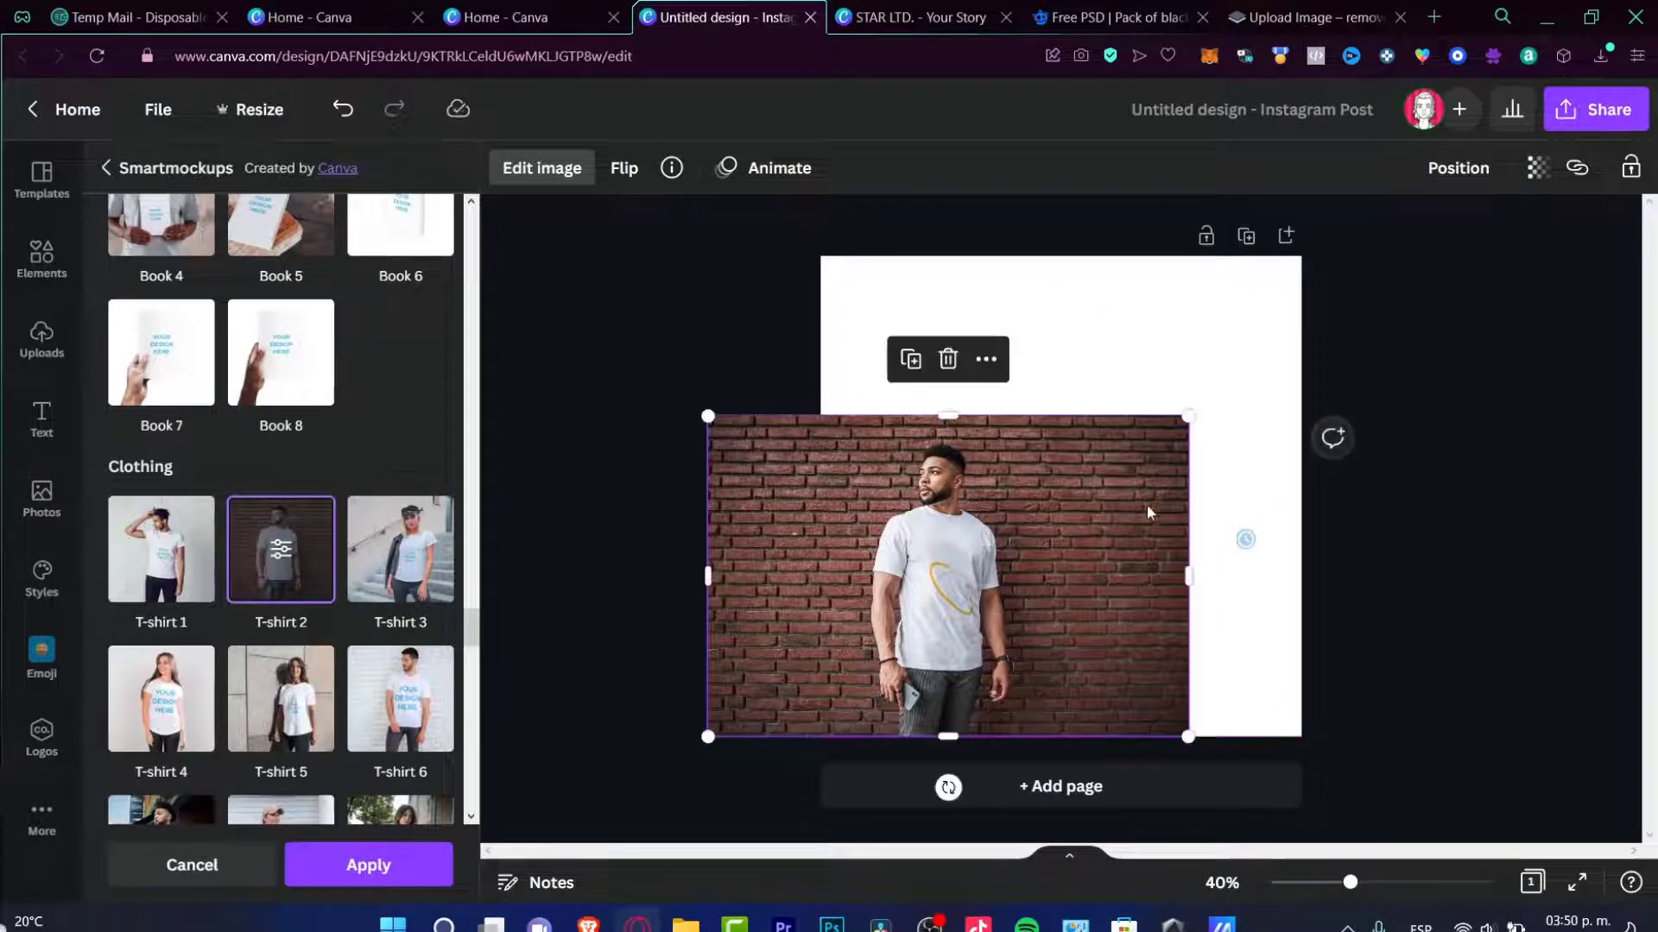
left_click_drag(1196, 427, 1399, 406)
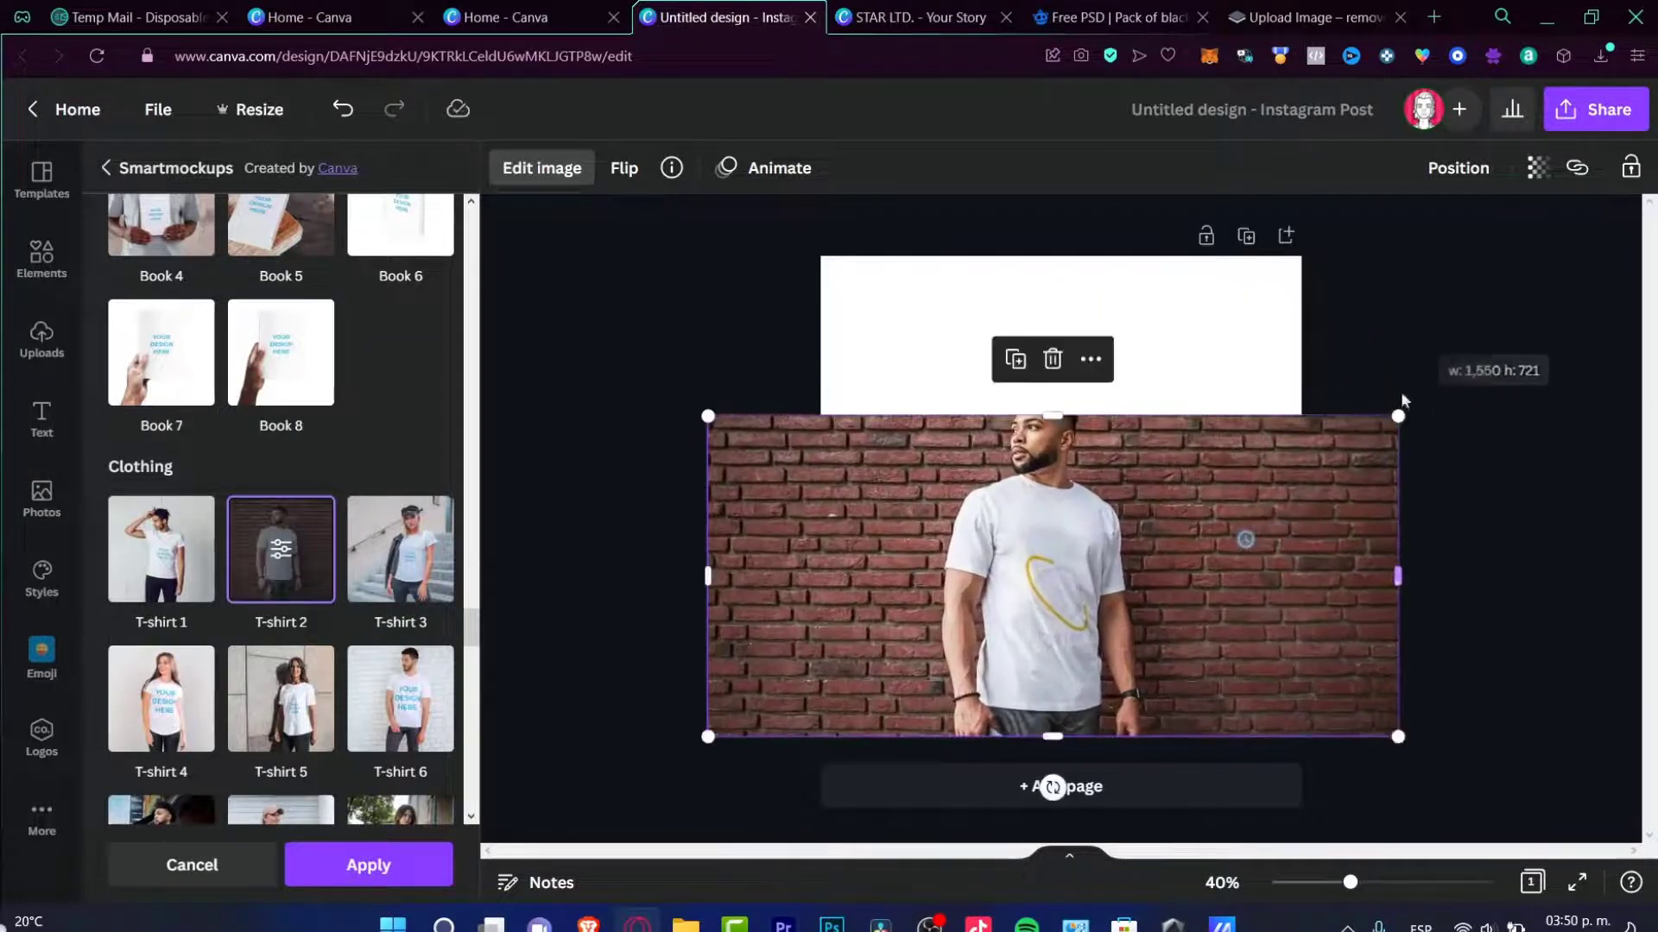
left_click_drag(1400, 571, 1301, 577)
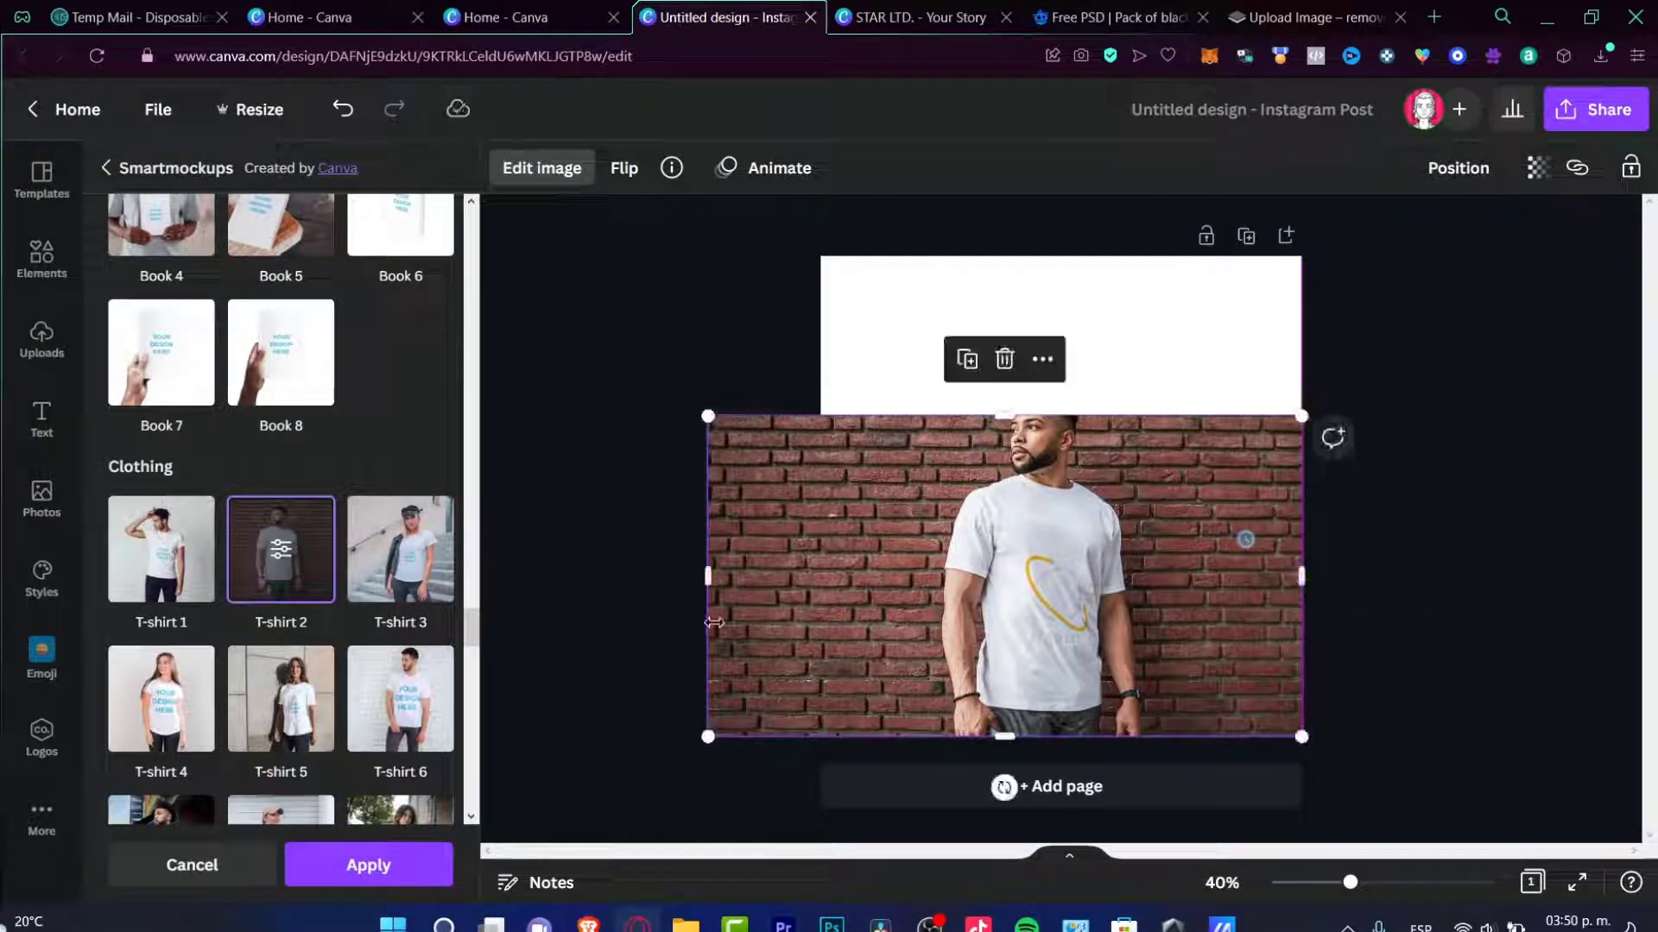
left_click_drag(710, 580, 822, 567)
left_click_drag(1141, 534, 1024, 533)
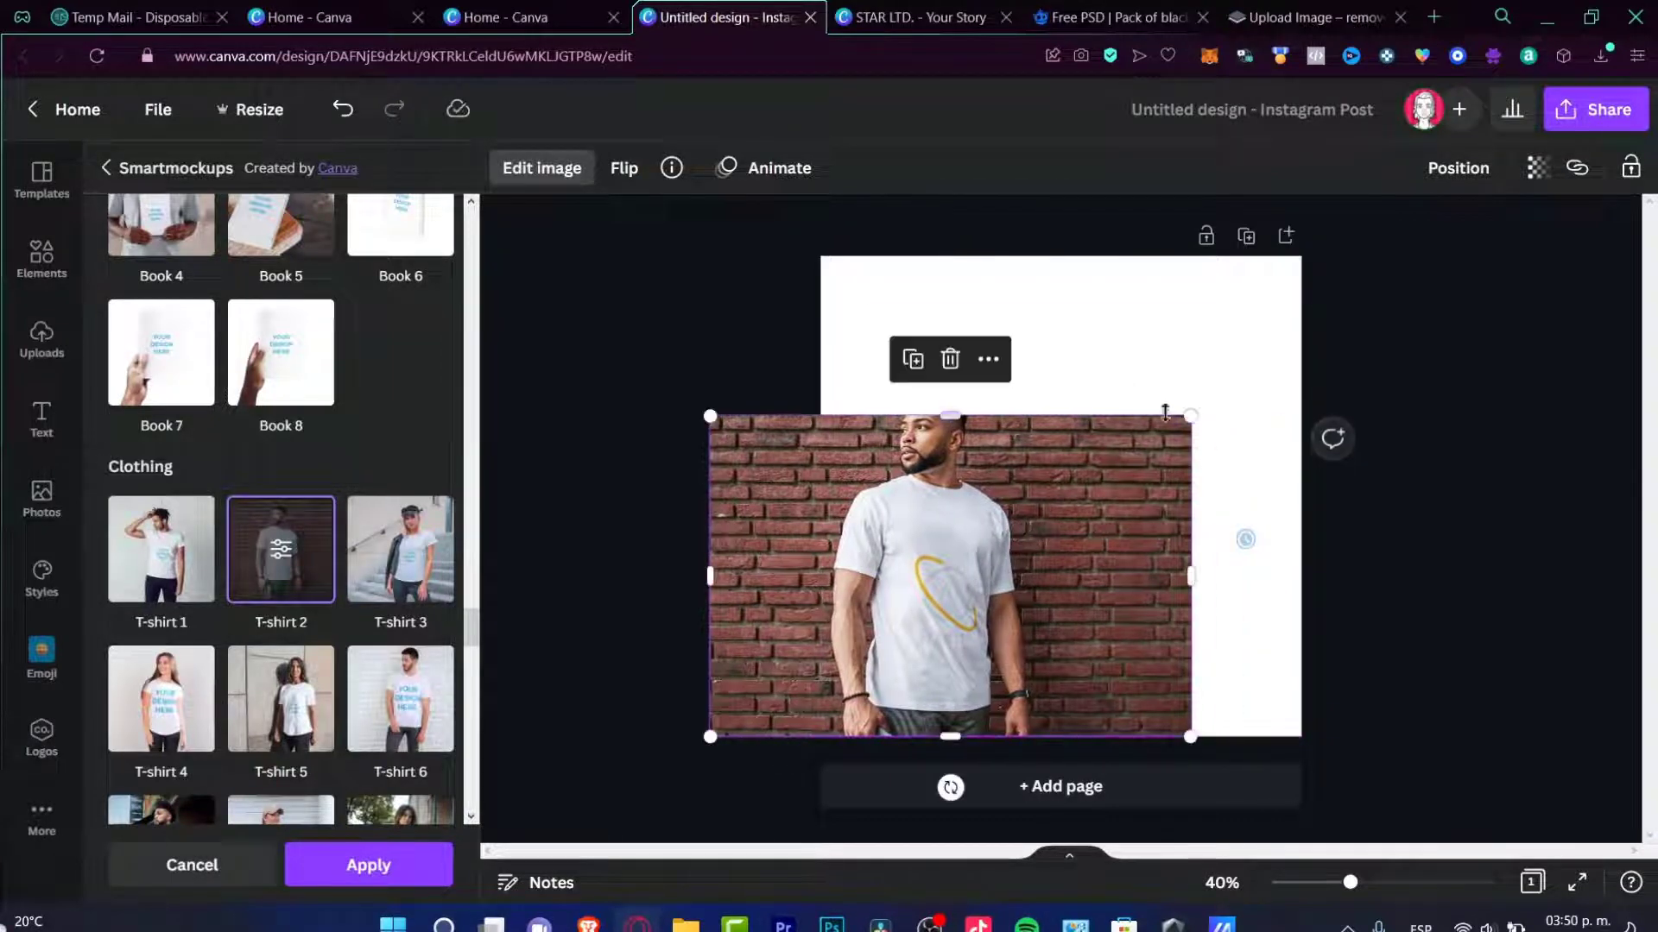
left_click_drag(1188, 417, 1457, 299)
left_click_drag(1371, 447, 1351, 444)
left_click_drag(1433, 489, 1302, 504)
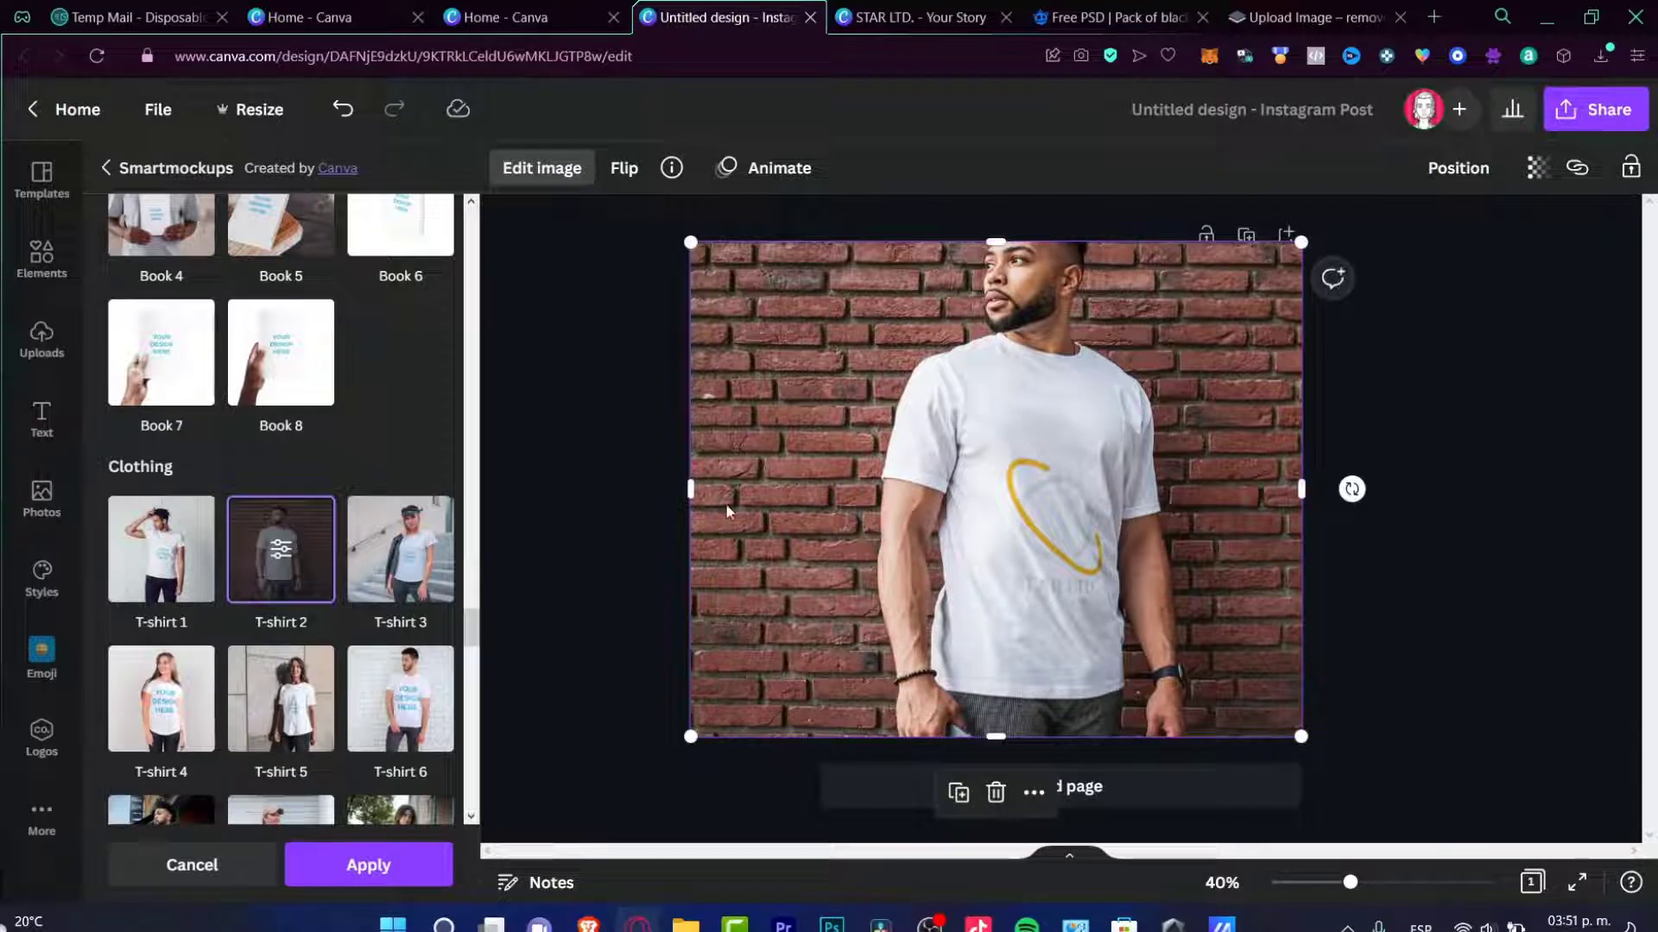
left_click_drag(703, 495, 833, 496)
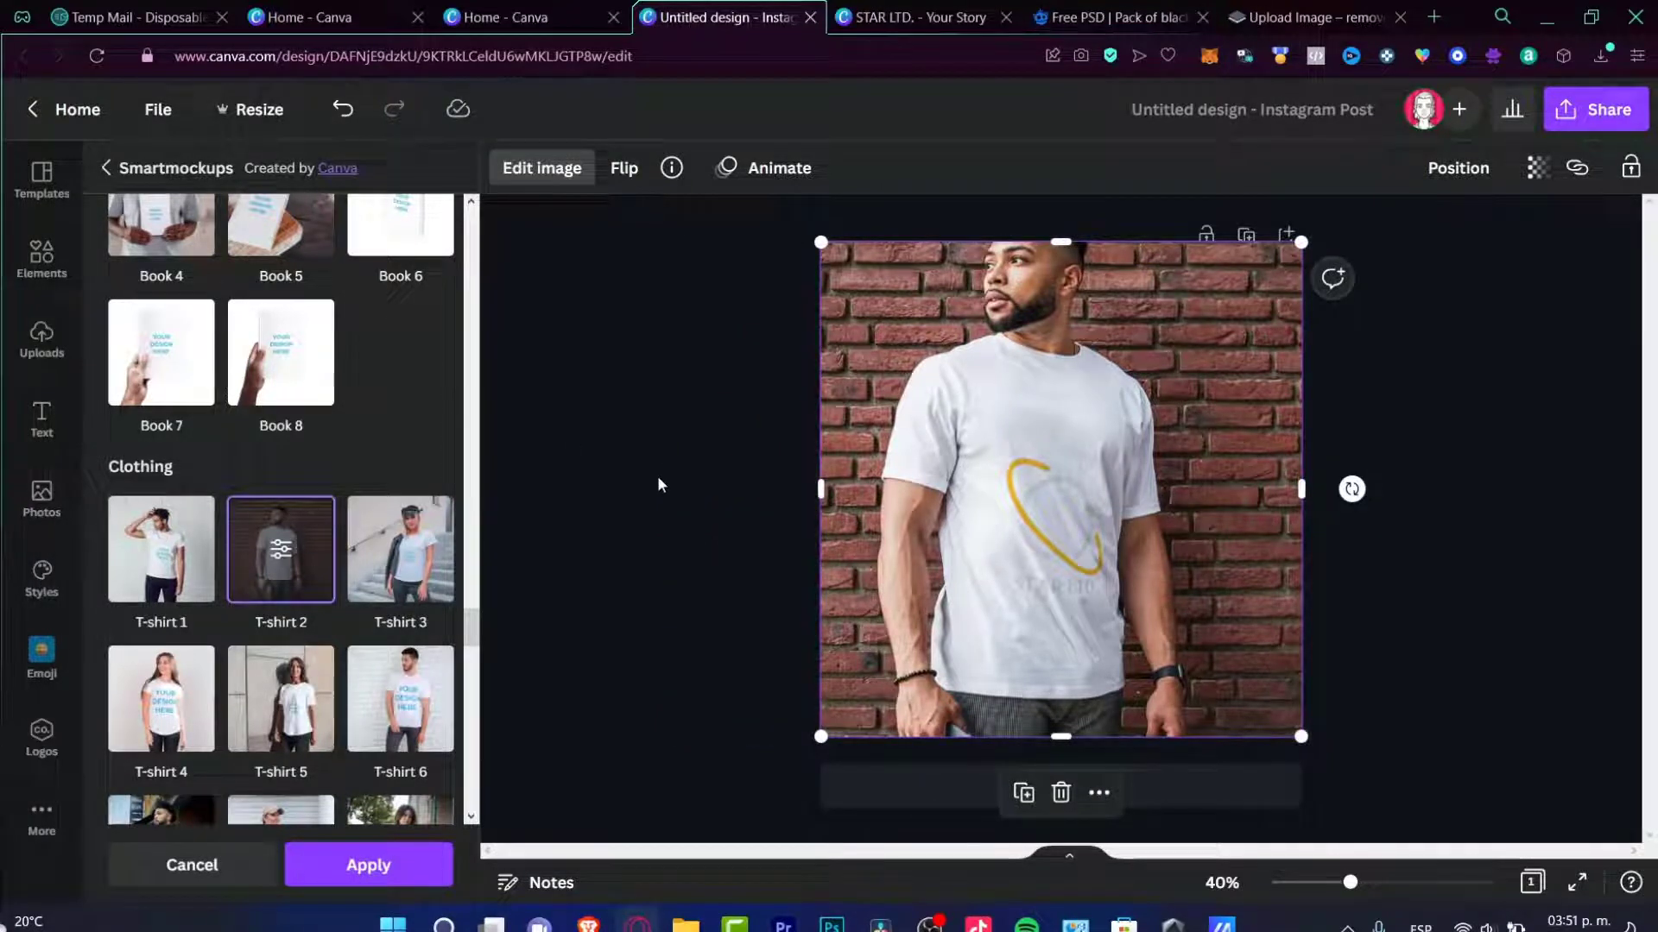
Delete the T-shirt mockup and add the larger transparent STAR LTD. logo from the uploads to the page
key("Escape")
key("Delete")
left_click(256, 455)
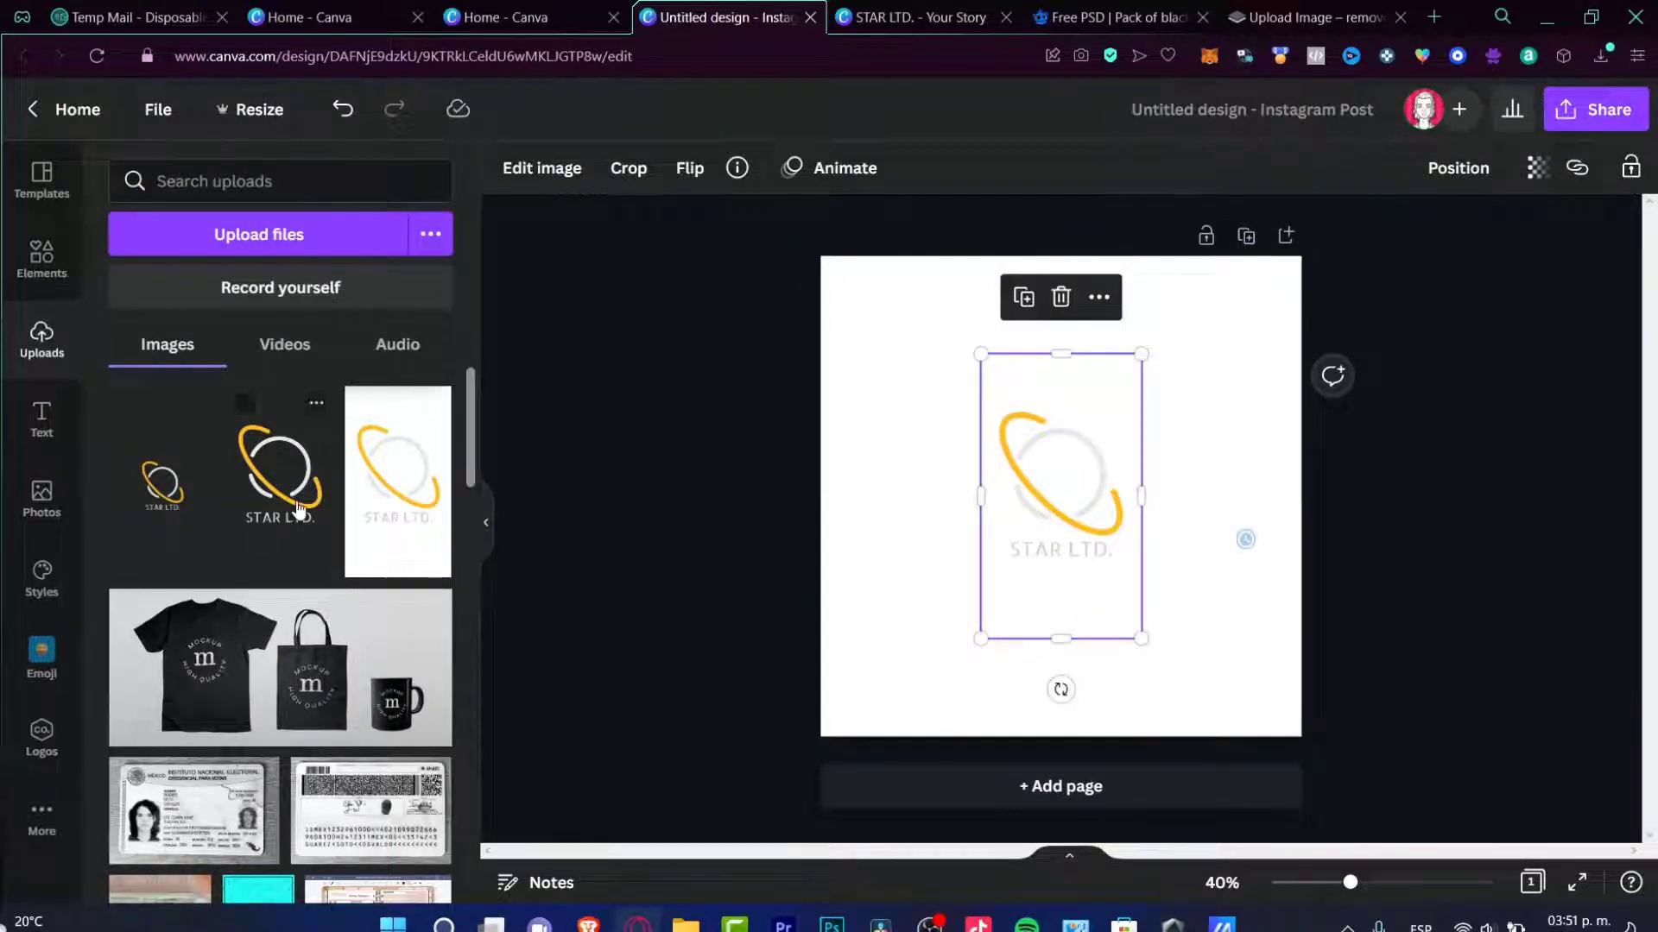
Apply the Hoodie 1 Smartmockup to the logo, enlarge it to the page's full width and centre it vertically
left_click(542, 173)
left_click(130, 377)
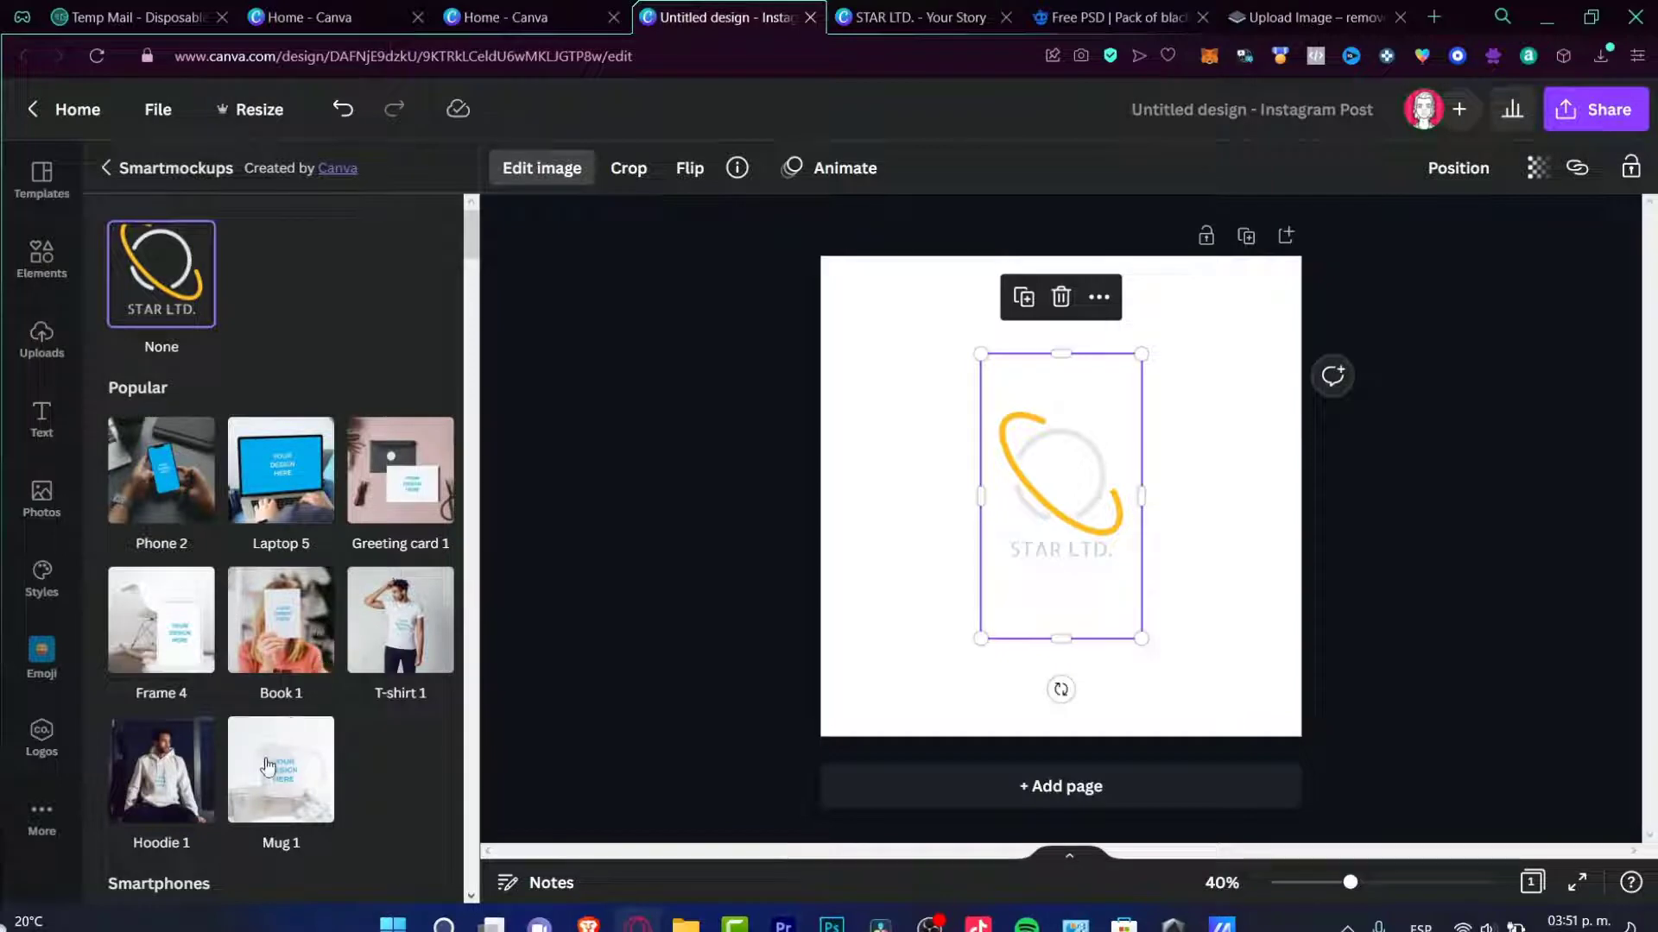
left_click(187, 775)
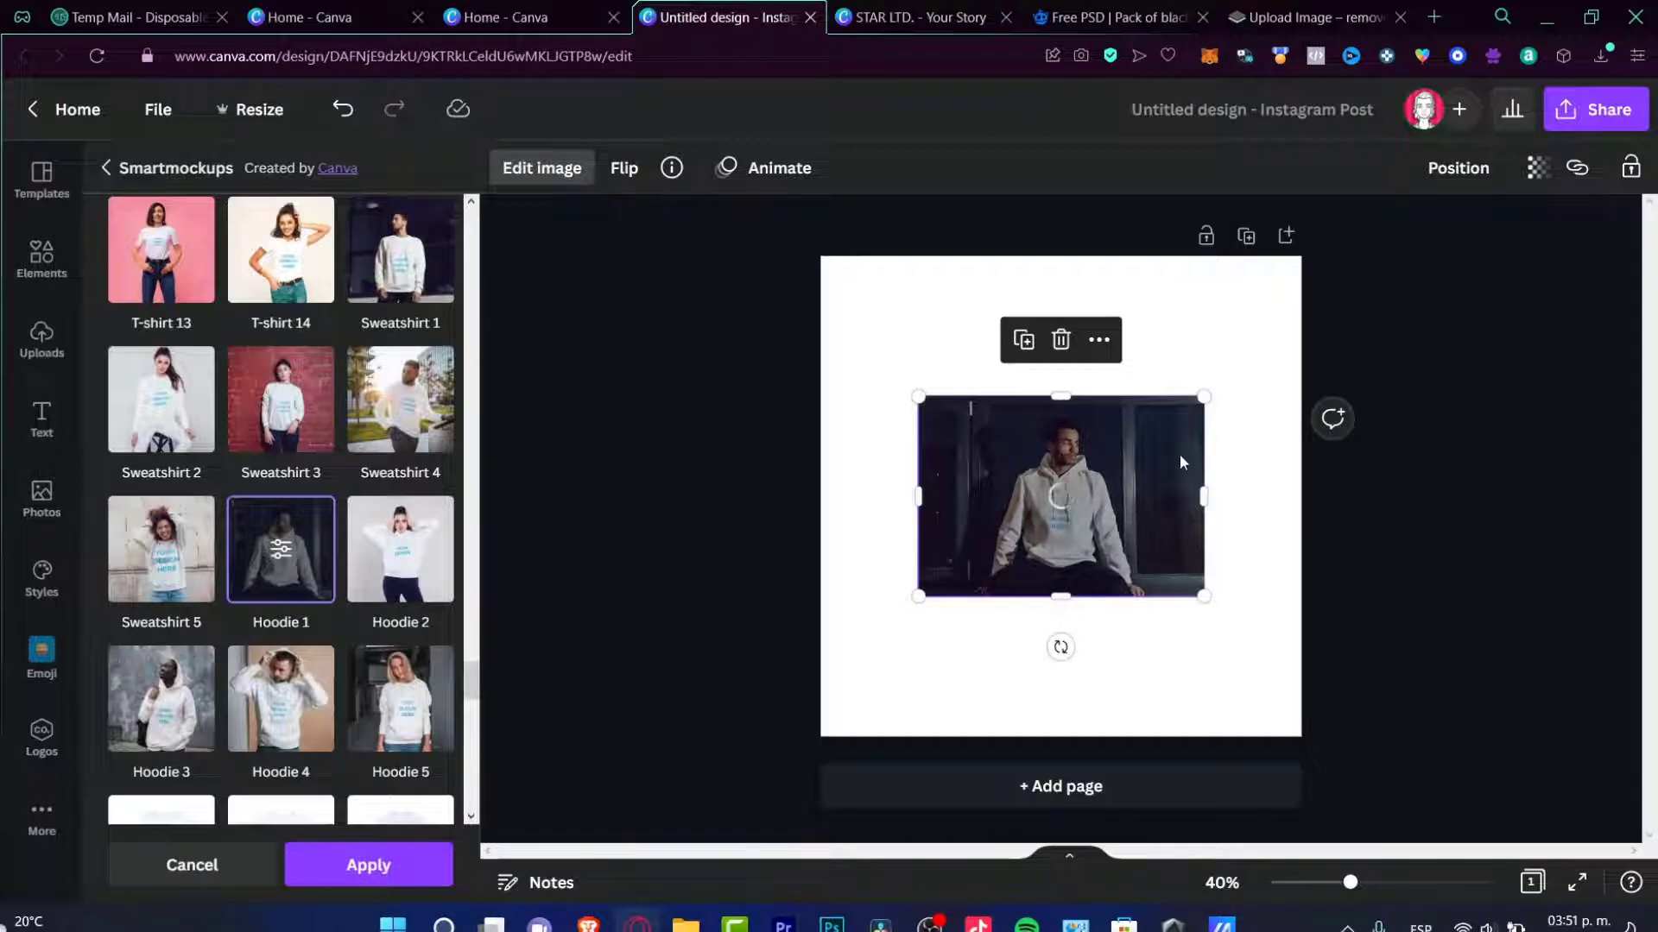
left_click_drag(1141, 499, 1052, 640)
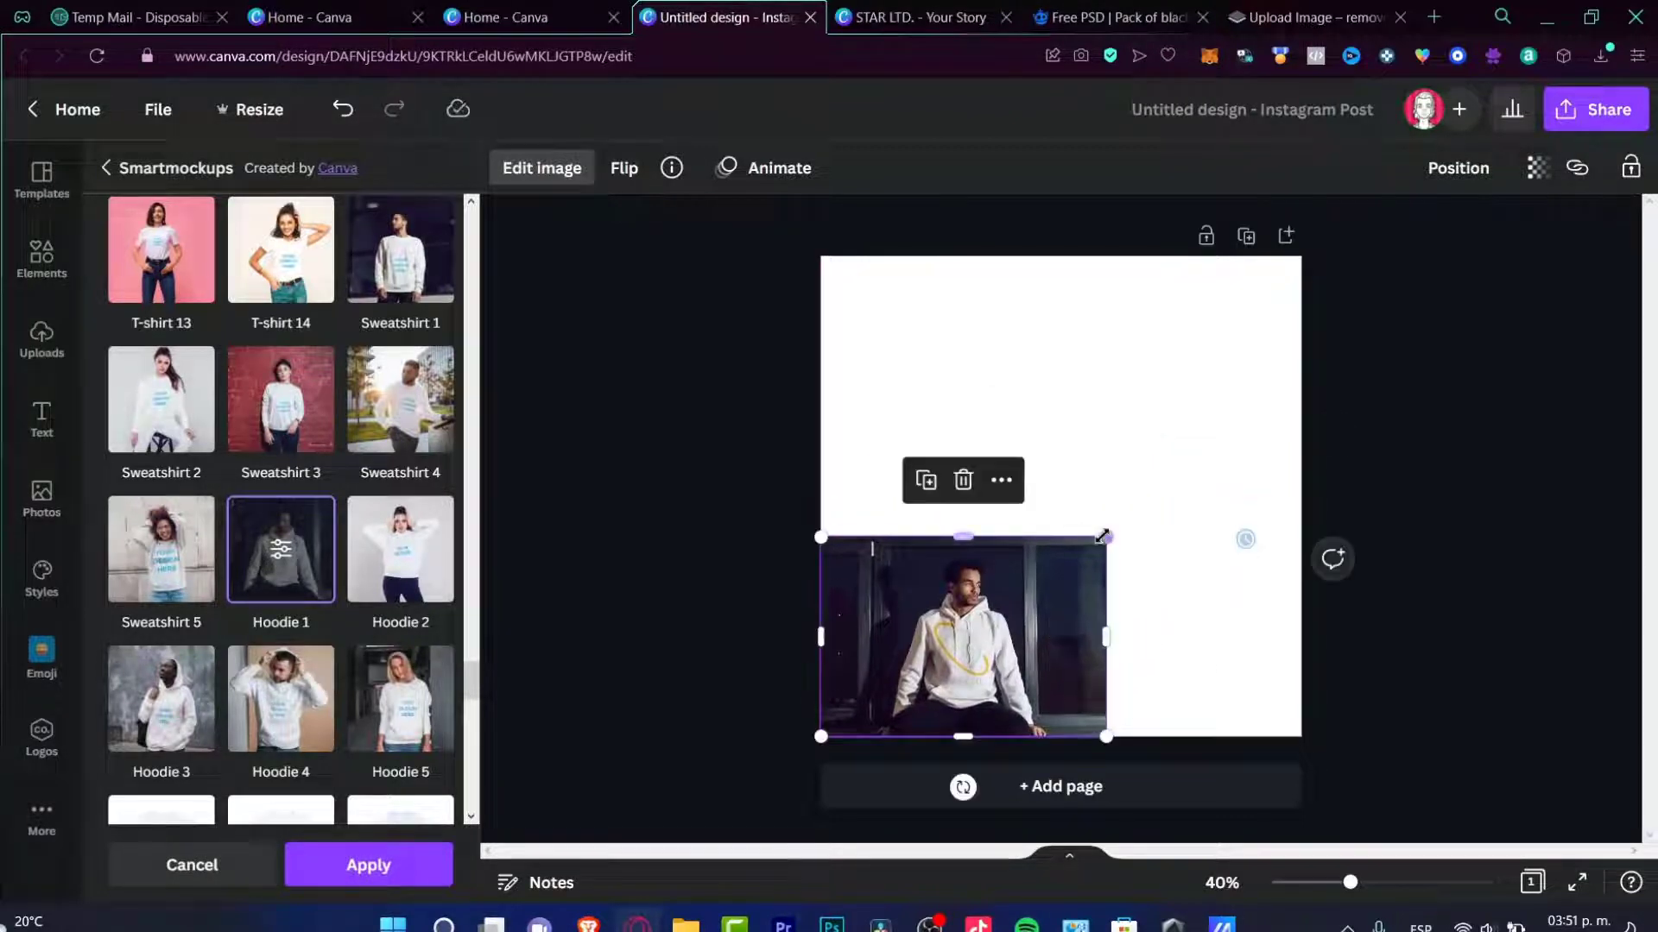
left_click_drag(1103, 536, 1337, 460)
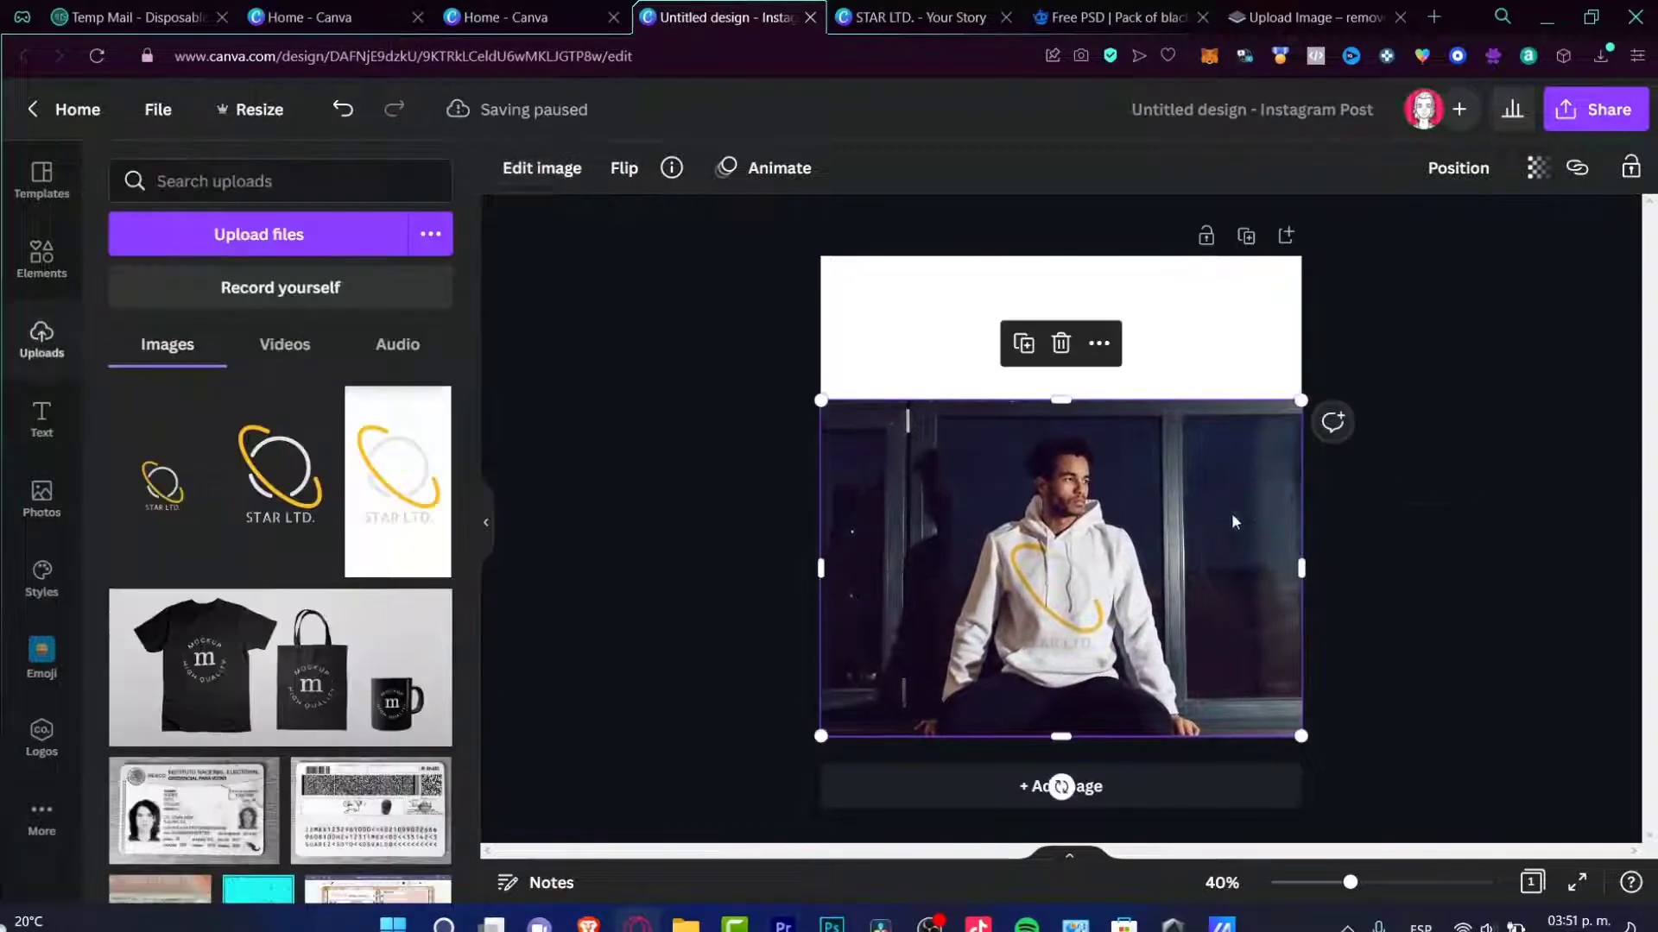
left_click_drag(1162, 555, 1153, 486)
Set the page background colour to black behind the hoodie mockup
left_click(924, 300)
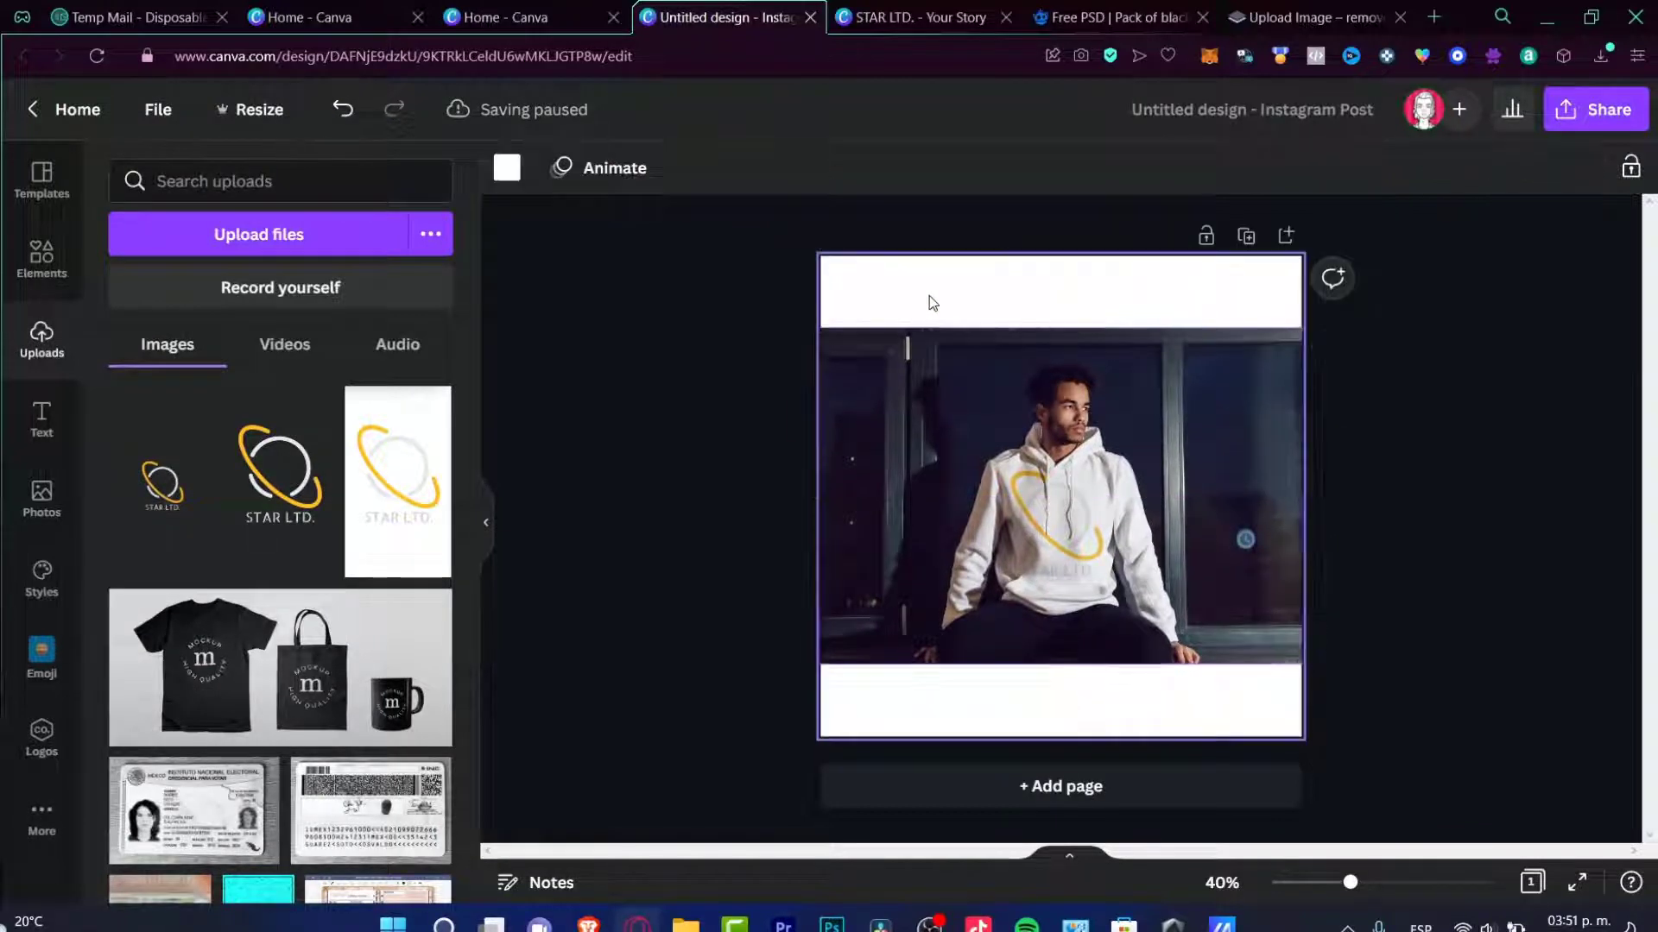
left_click(507, 167)
left_click(248, 440)
left_click(691, 421)
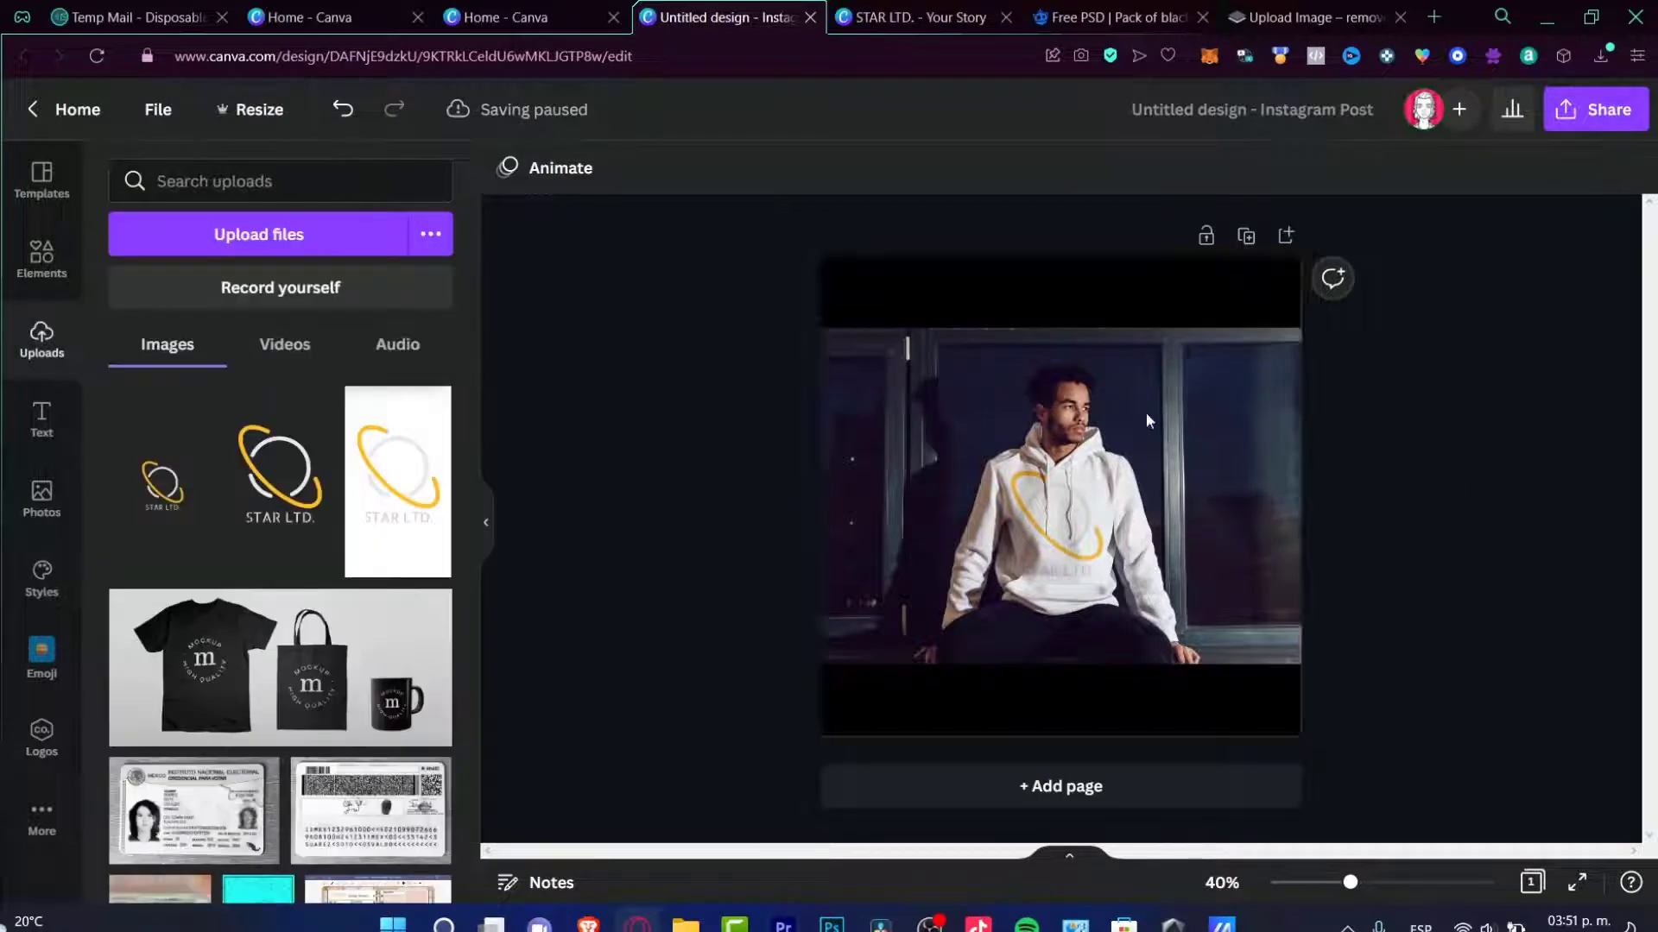
Open the design's download settings with PNG as the file type
left_click(1595, 109)
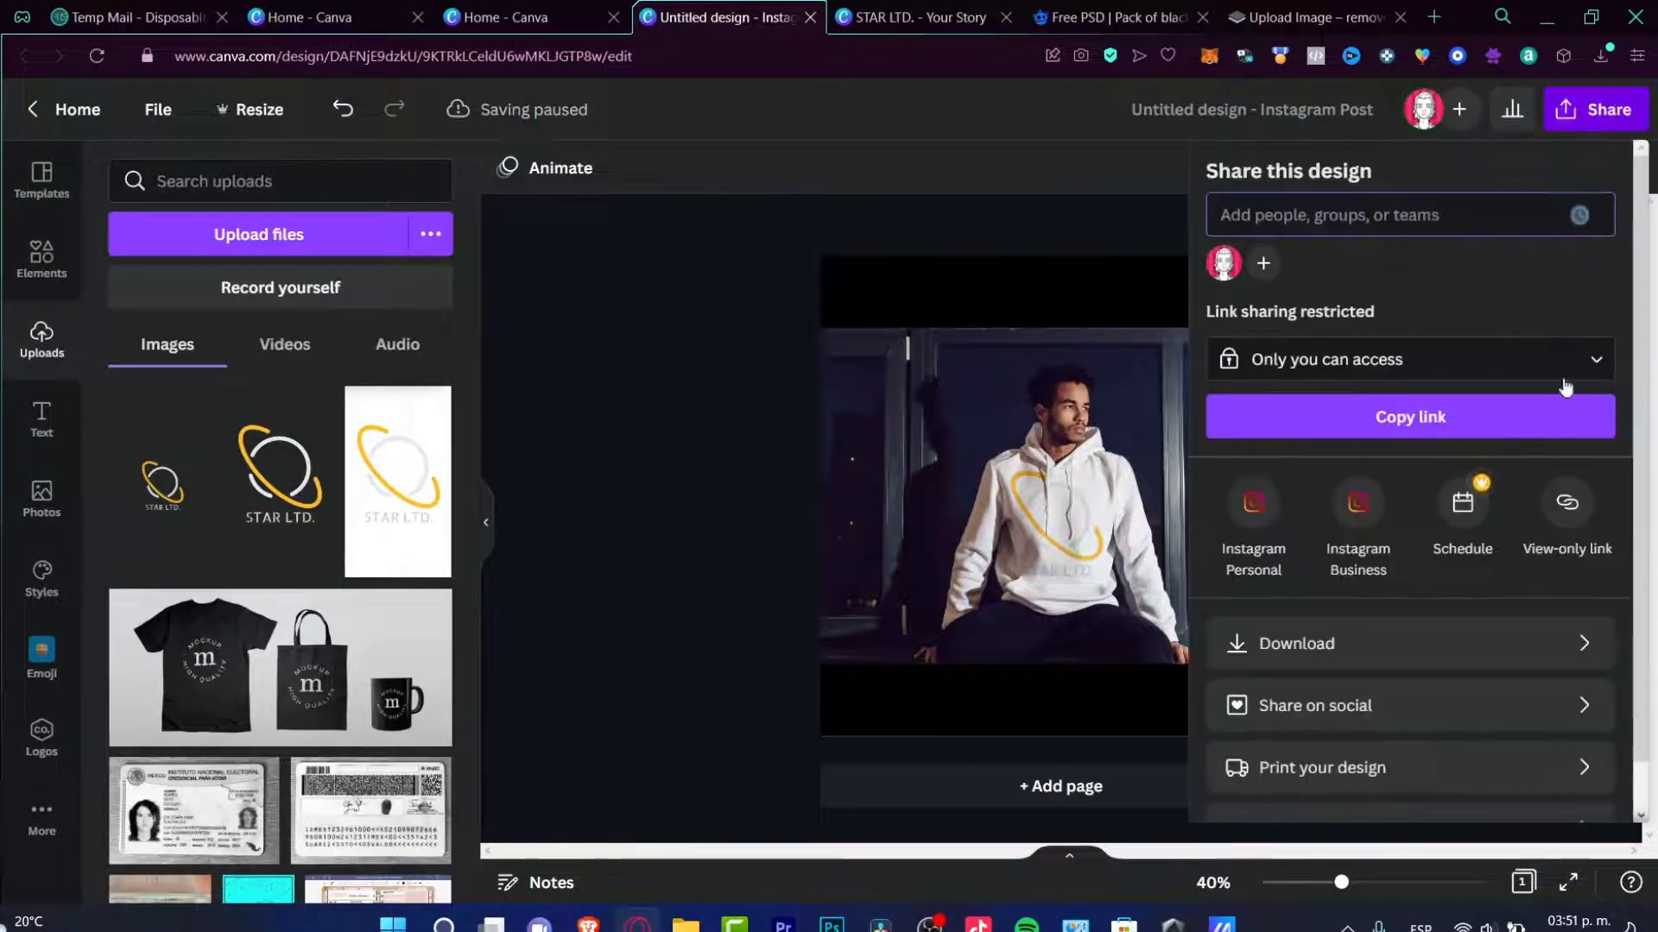
left_click(1421, 639)
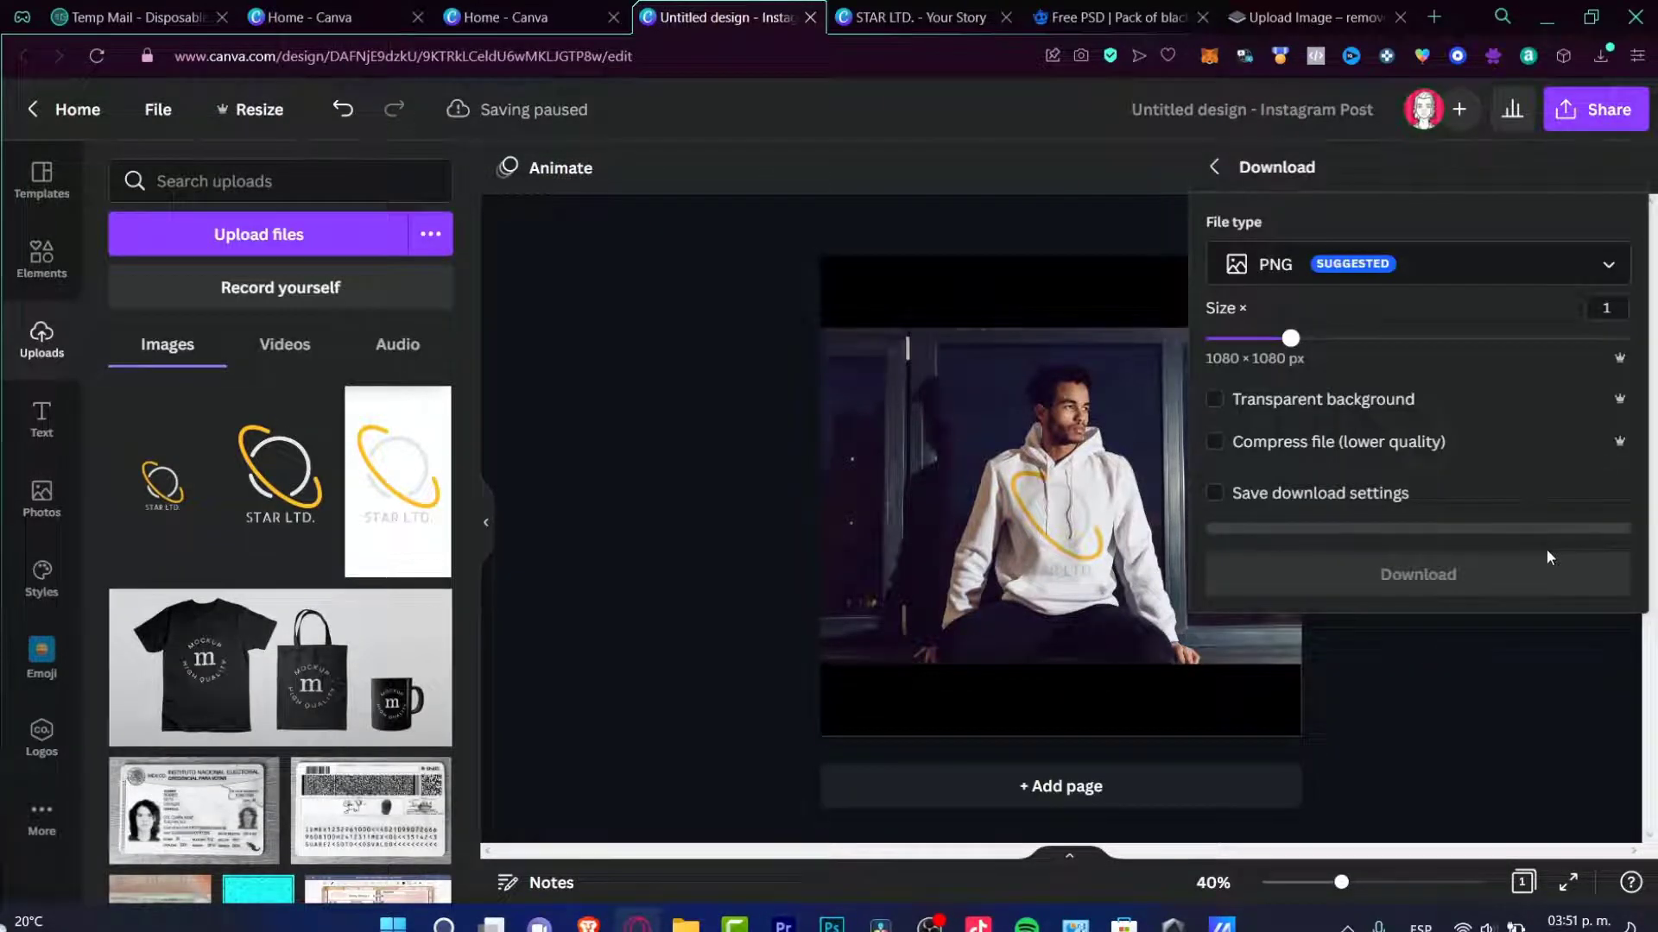